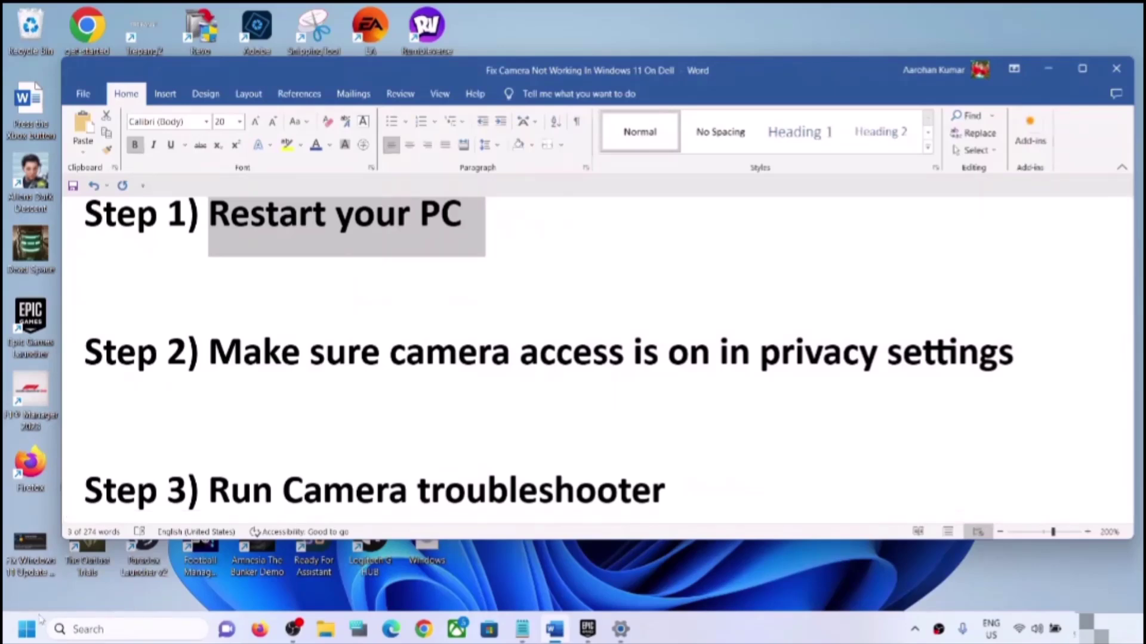
# Step: View the power options that include restarting the PC, and dismiss them without restarting
pyautogui.click(27, 629)
pyautogui.click(435, 577)
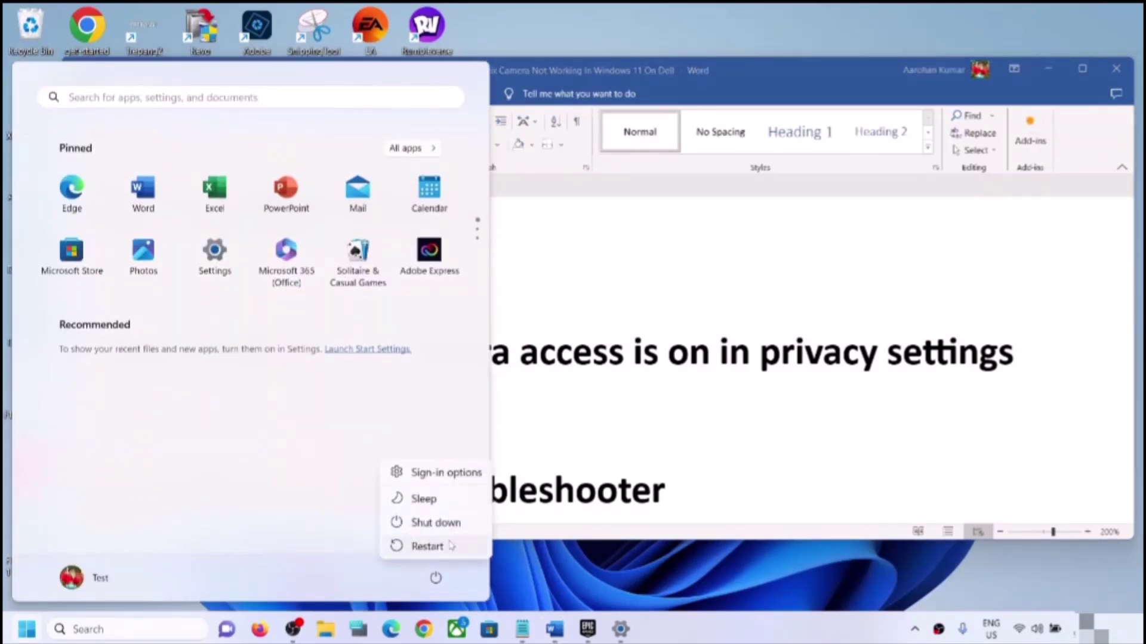
pyautogui.press('Escape')
pyautogui.press('Escape')
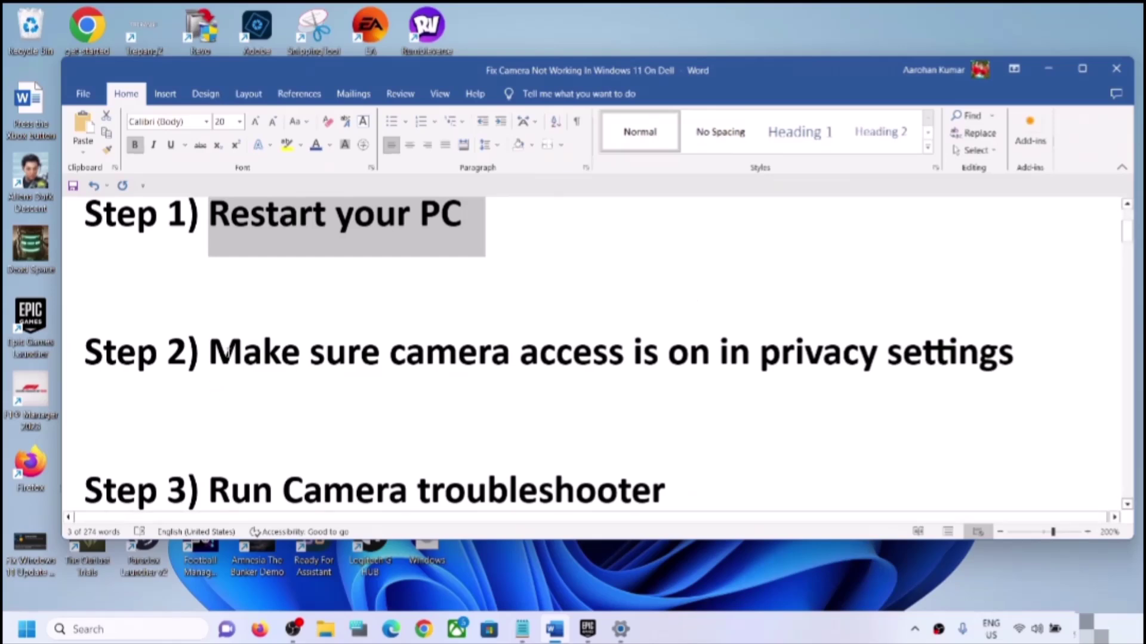
# Step: Highlight the Step 2 text in the document and open the Camera page of the Privacy & security settings
pyautogui.click(209, 354)
pyautogui.moveTo(209, 354); pyautogui.dragTo(1014, 355)
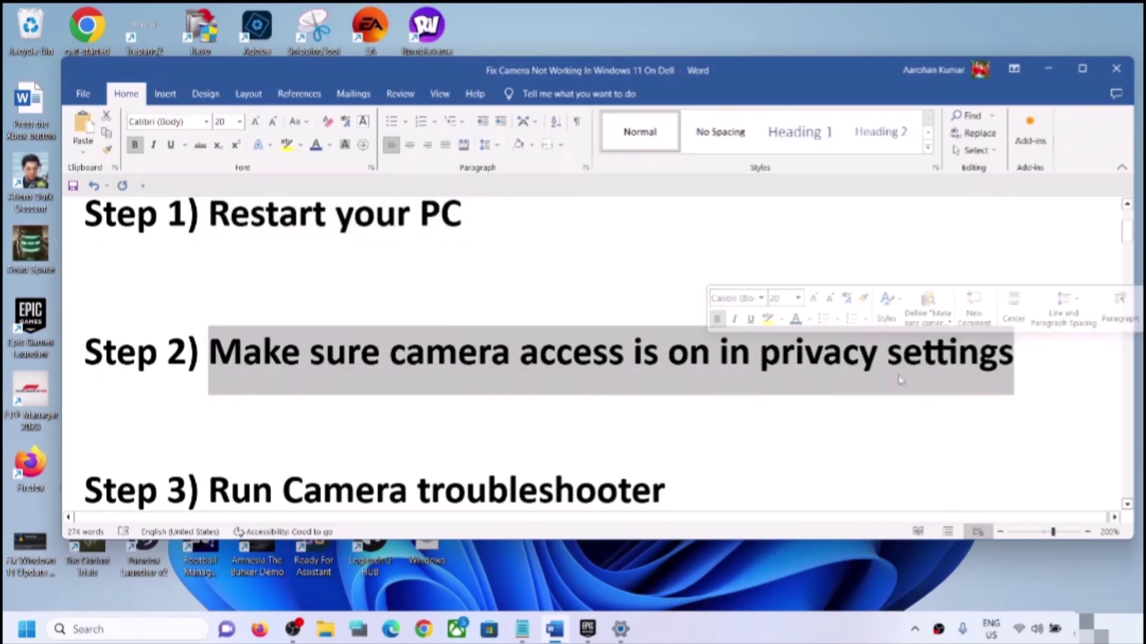
pyautogui.click(40, 636)
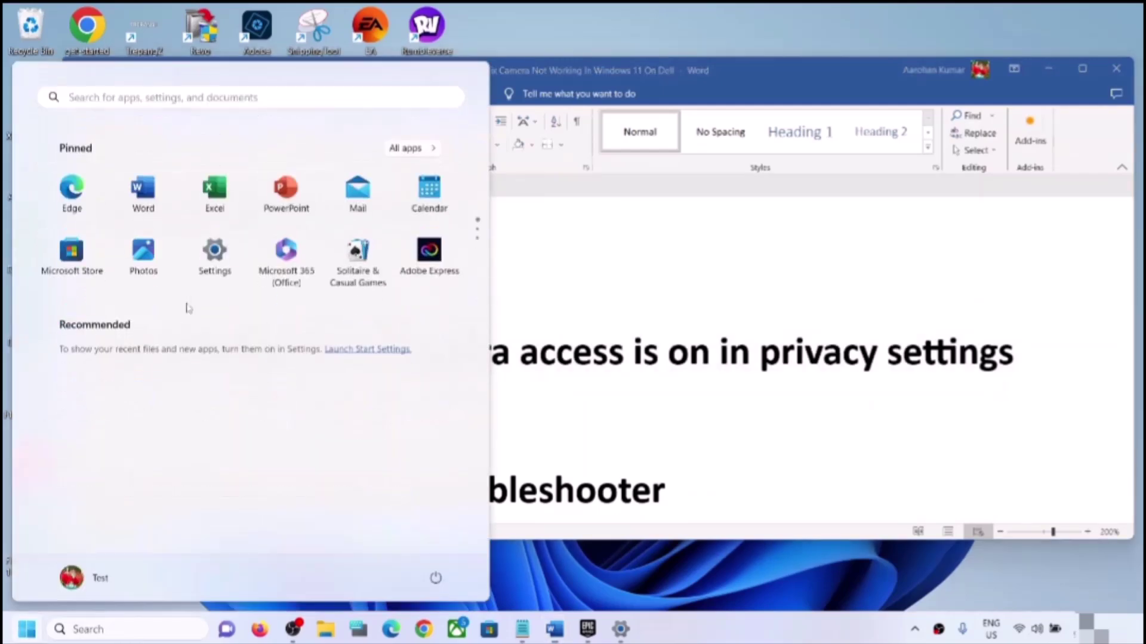
pyautogui.click(214, 263)
pyautogui.click(215, 263)
pyautogui.click(39, 628)
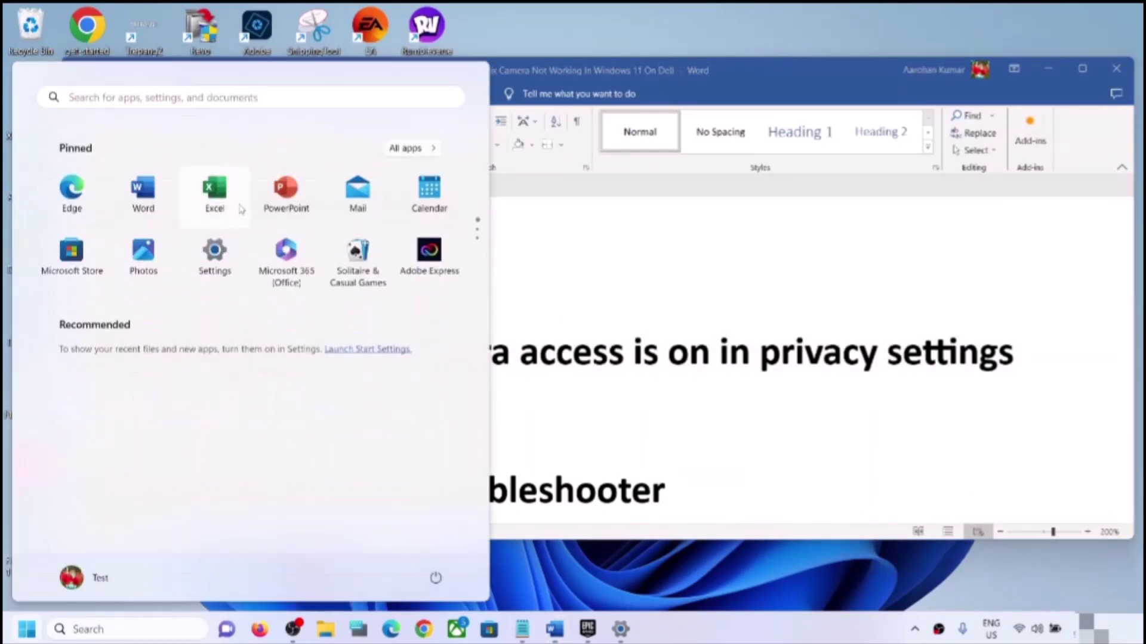
pyautogui.click(215, 249)
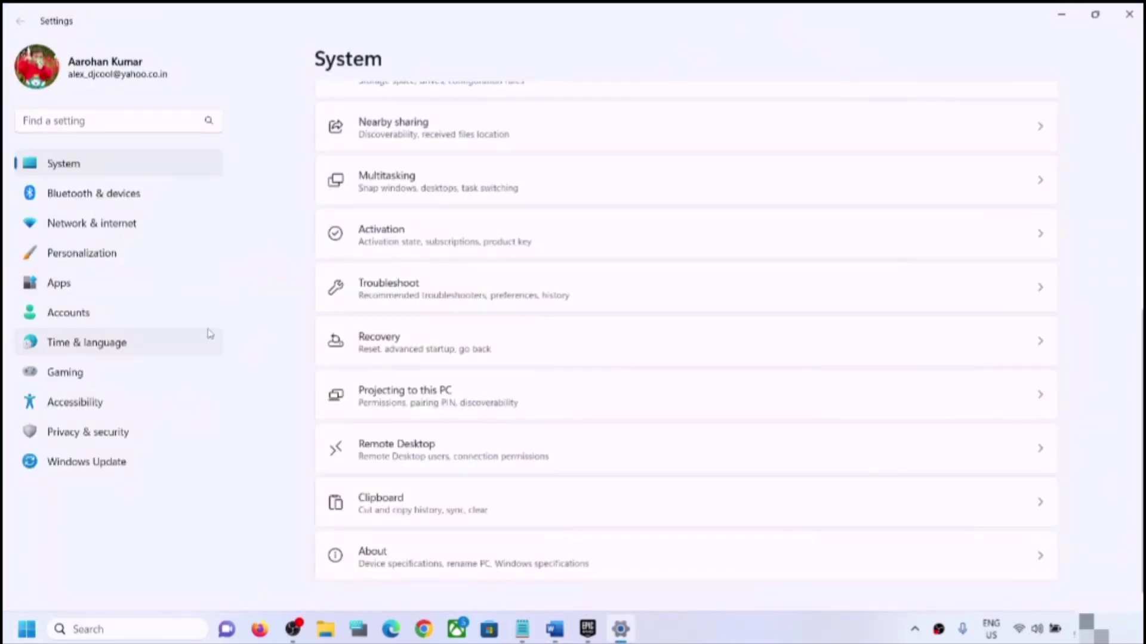
pyautogui.click(61, 440)
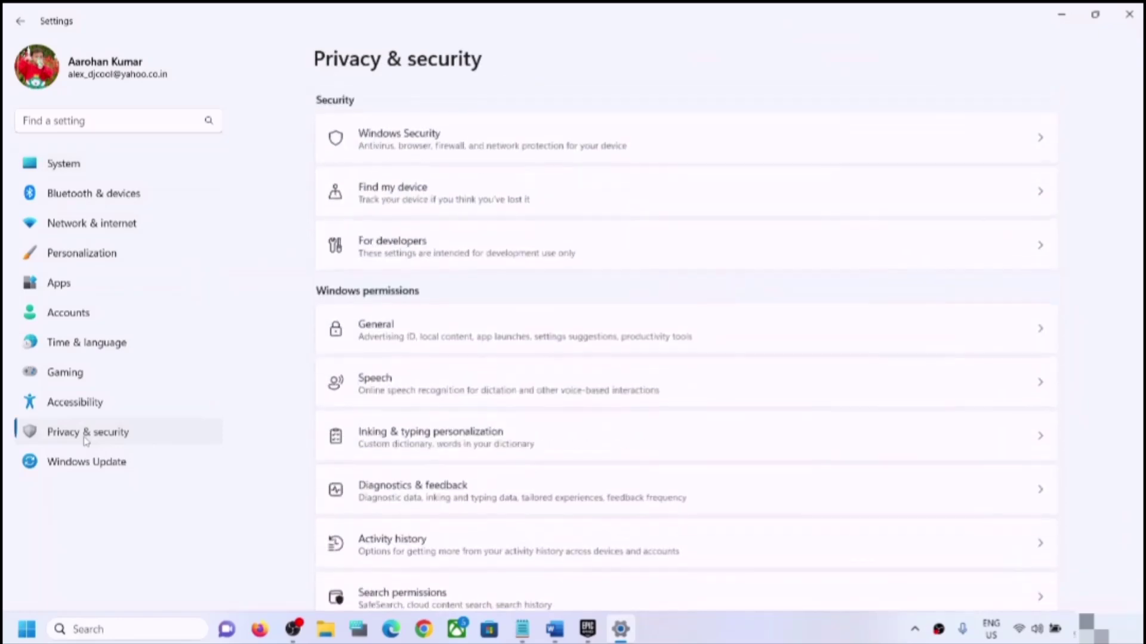
pyautogui.scroll(-10, 614, 325)
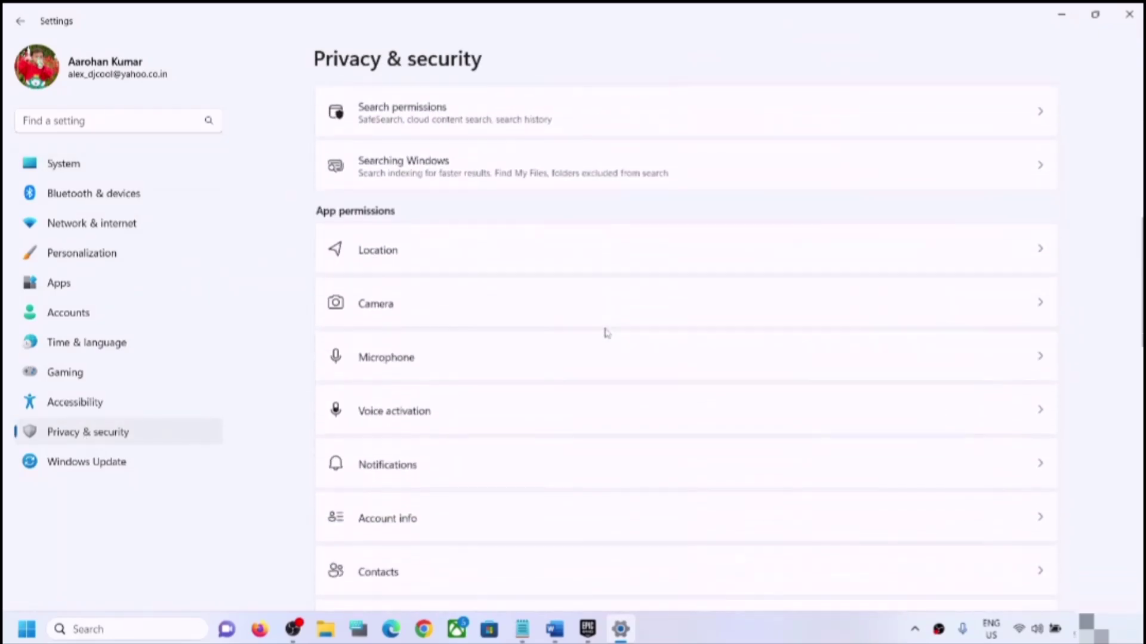
pyautogui.click(406, 237)
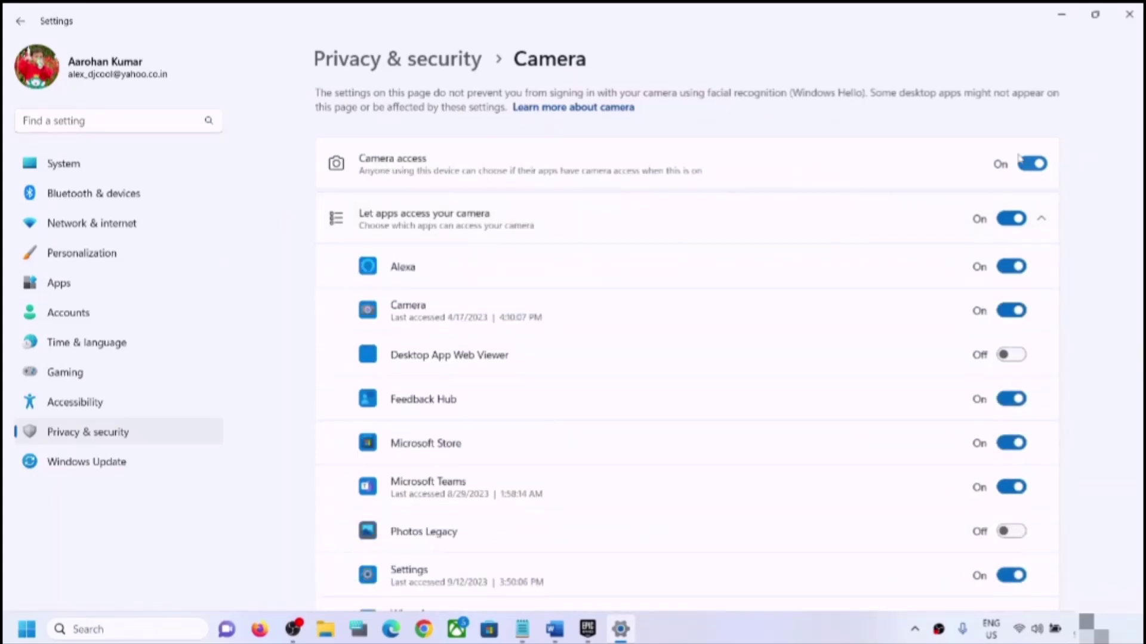
# Step: Check the overall camera access switch and the per-app camera permissions, and close Settings
pyautogui.scroll(-2, 591, 350)
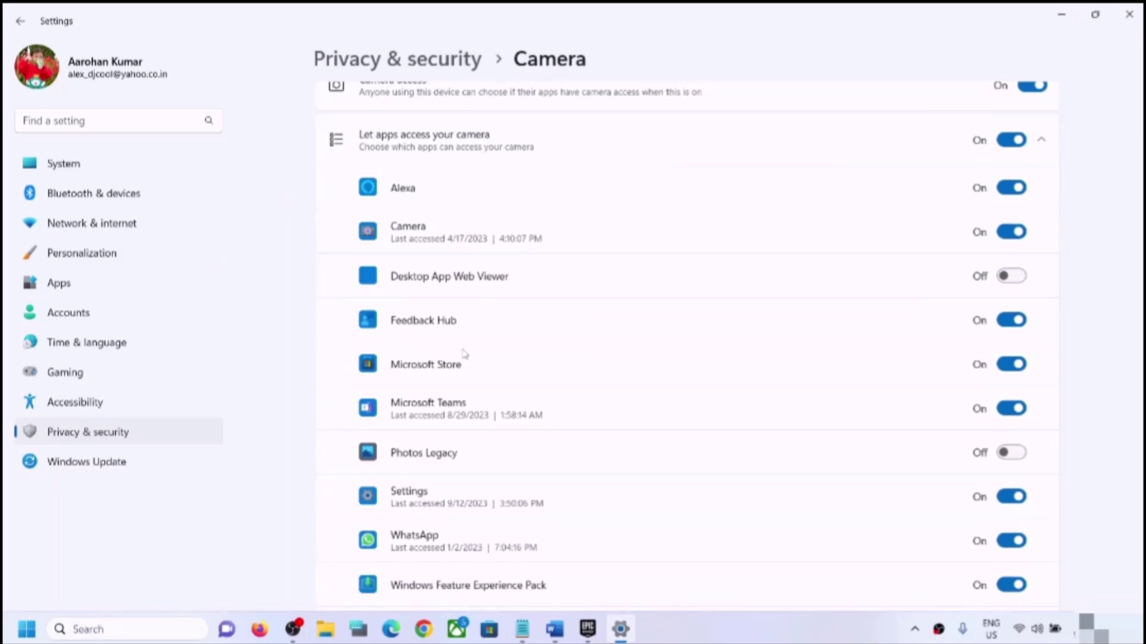
pyautogui.scroll(2, 475, 264)
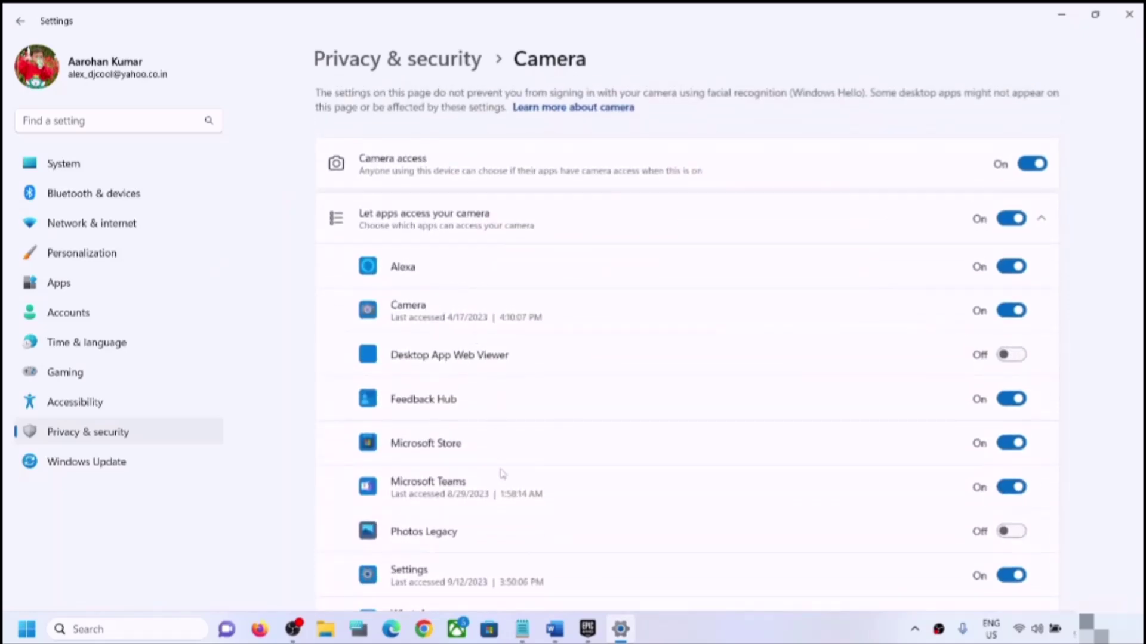
pyautogui.scroll(-2, 510, 519)
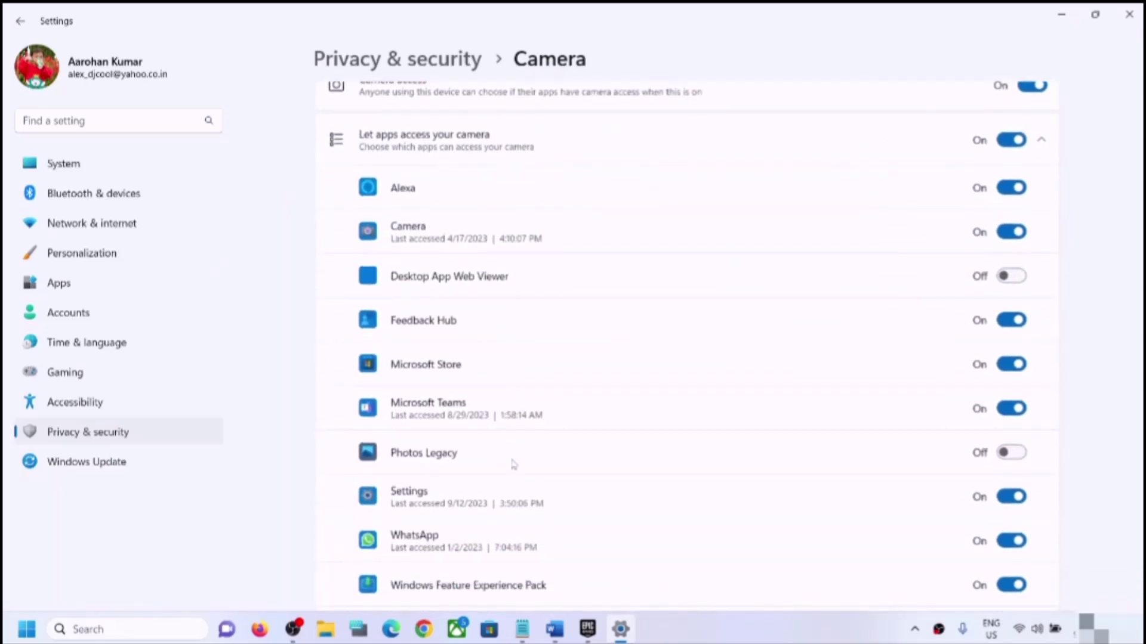
pyautogui.scroll(-2, 461, 475)
pyautogui.scroll(-6, 477, 459)
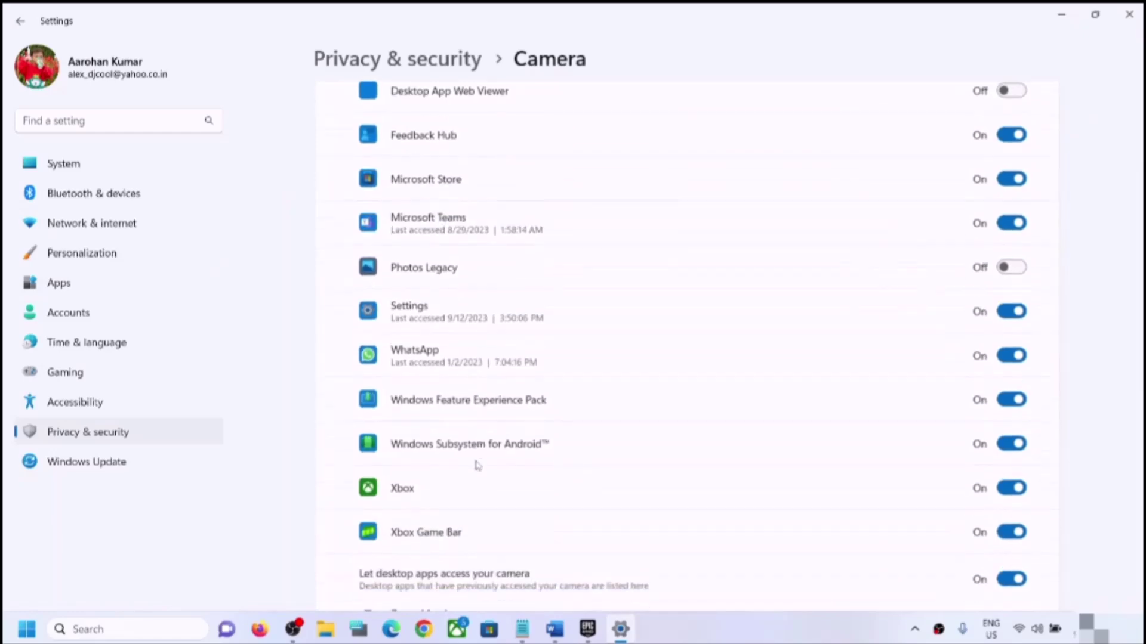
pyautogui.scroll(6, 974, 452)
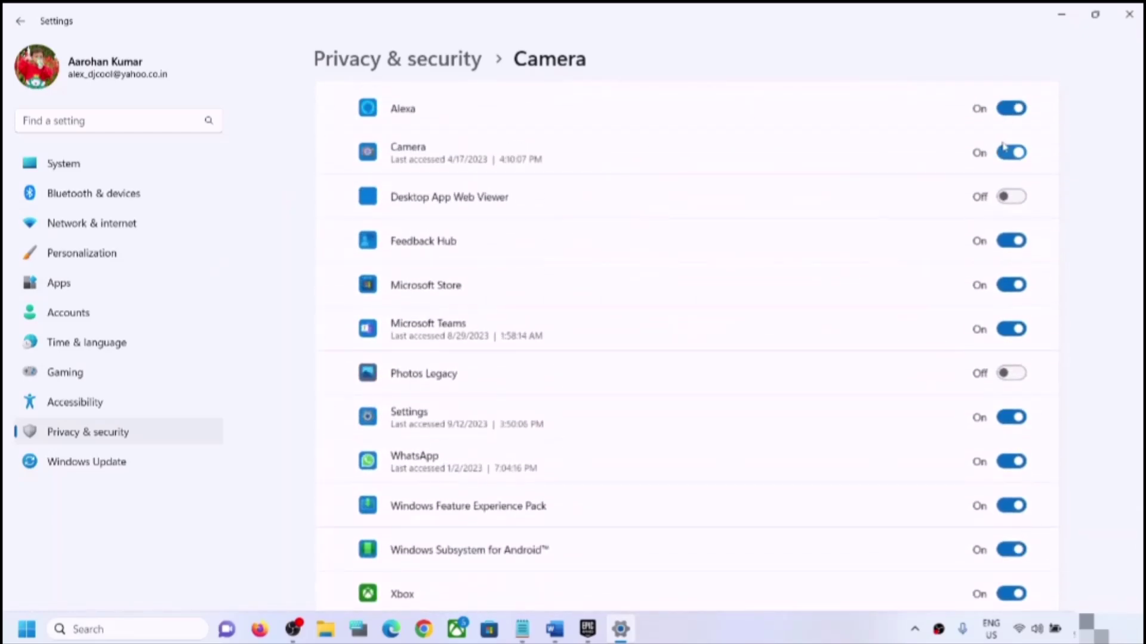
pyautogui.scroll(2, 926, 286)
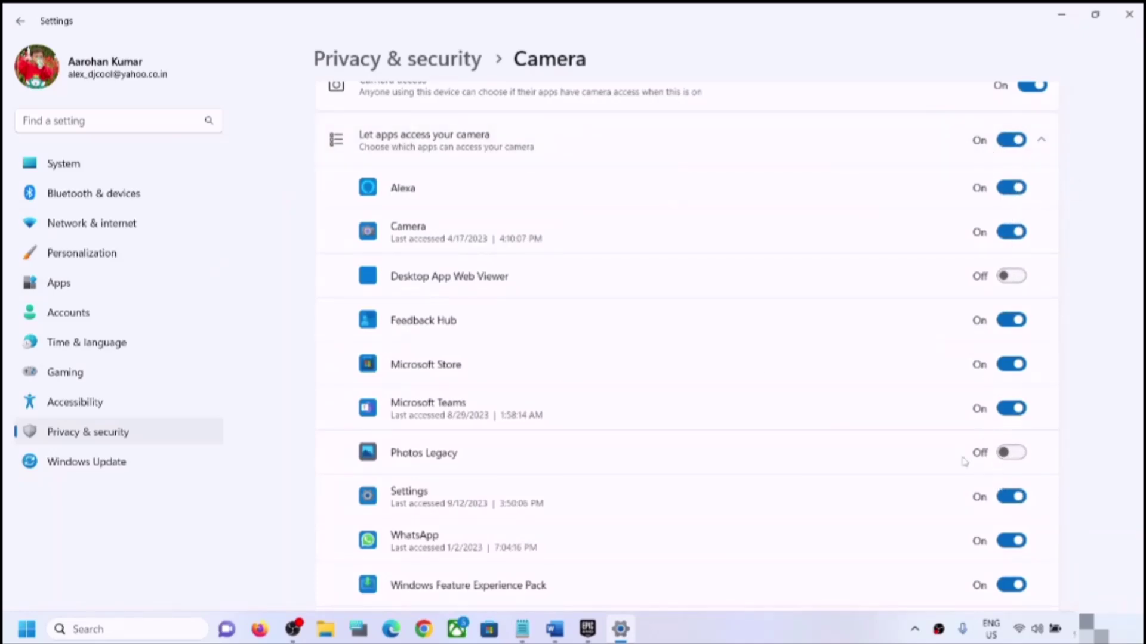
pyautogui.scroll(2, 955, 462)
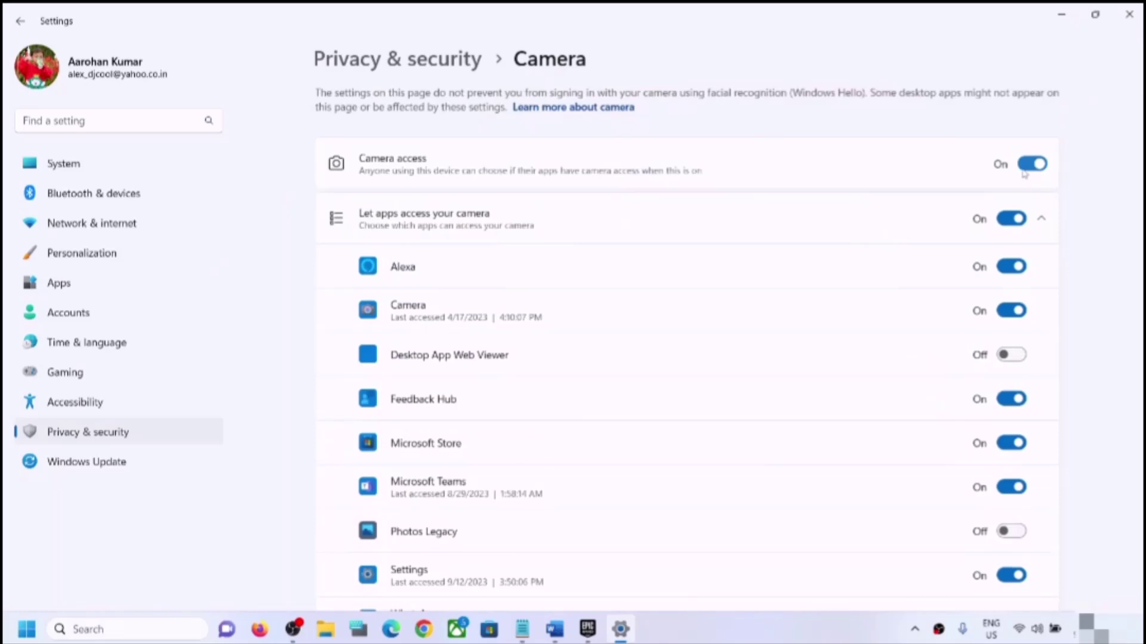
pyautogui.click(1123, 22)
# Step: Highlight the Step 3 text in the document and open Other troubleshooters in the system's Troubleshoot settings
pyautogui.scroll(-1, 603, 424)
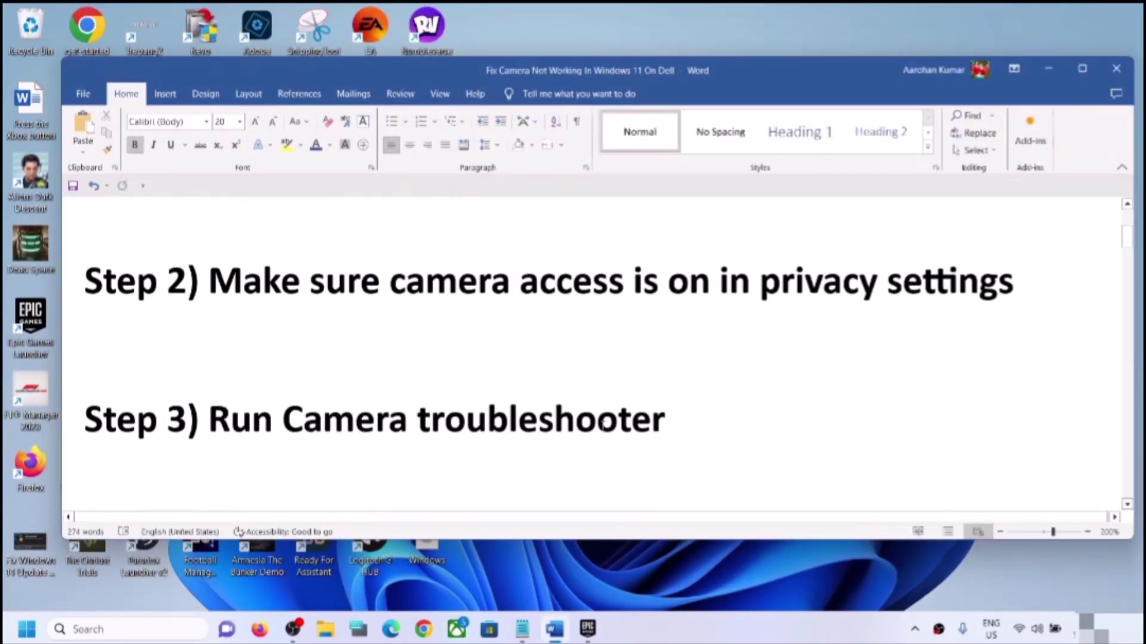
pyautogui.moveTo(210, 425); pyautogui.dragTo(773, 425)
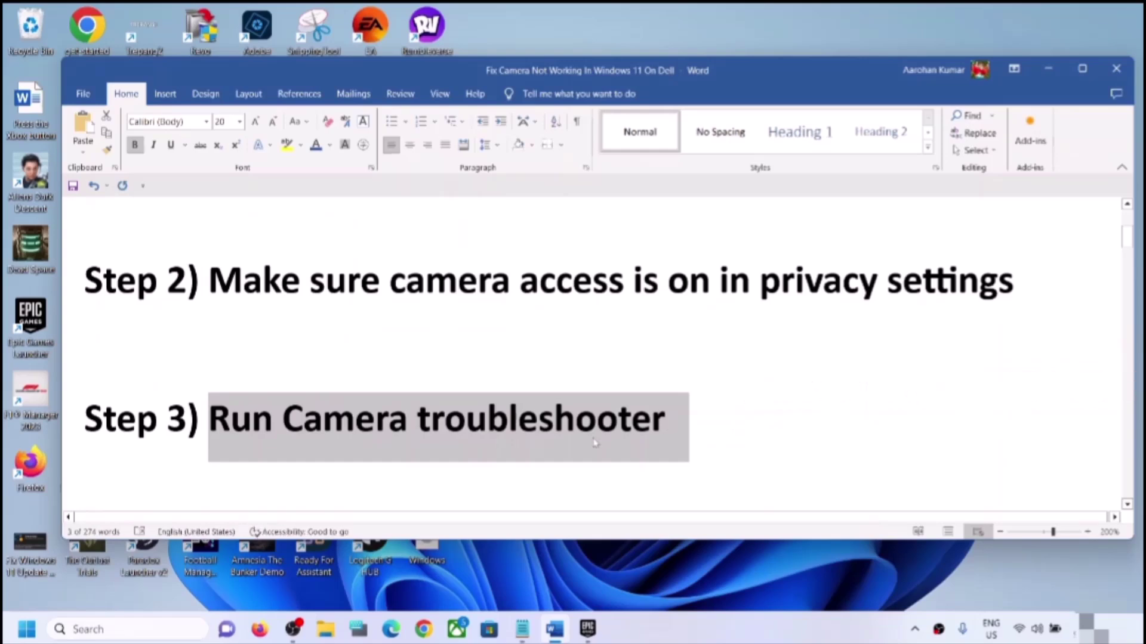
pyautogui.press('super+i')
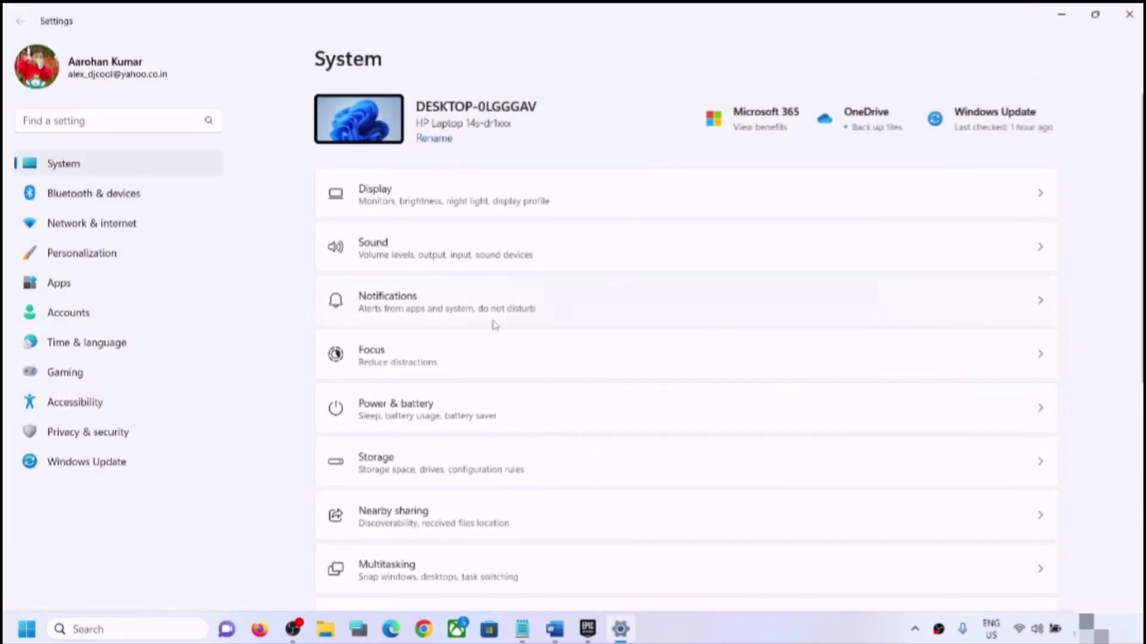
pyautogui.scroll(-5, 495, 334)
pyautogui.scroll(-1, 501, 382)
pyautogui.click(476, 295)
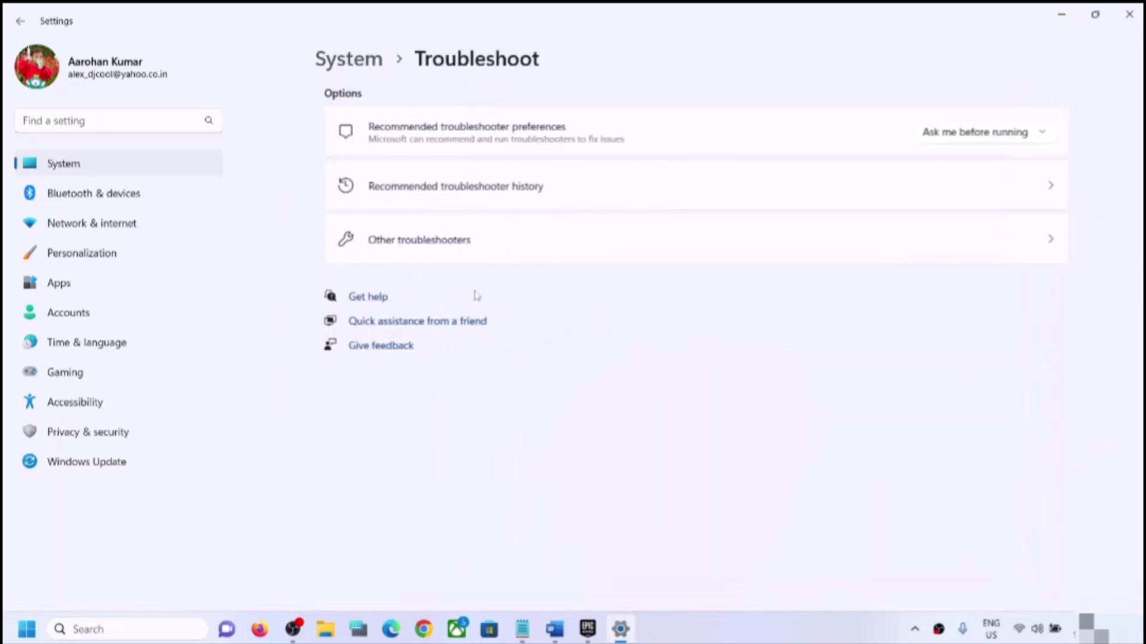
pyautogui.click(399, 248)
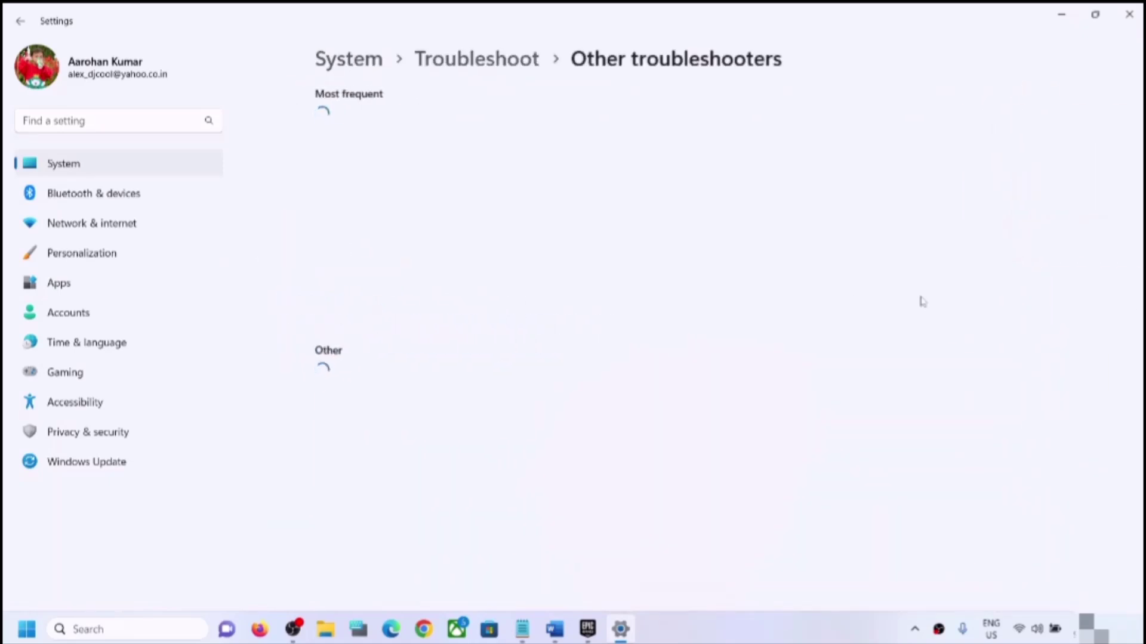
# Step: Run the Camera troubleshooter and answer Yes to the automated diagnostics consent
pyautogui.scroll(-3, 568, 461)
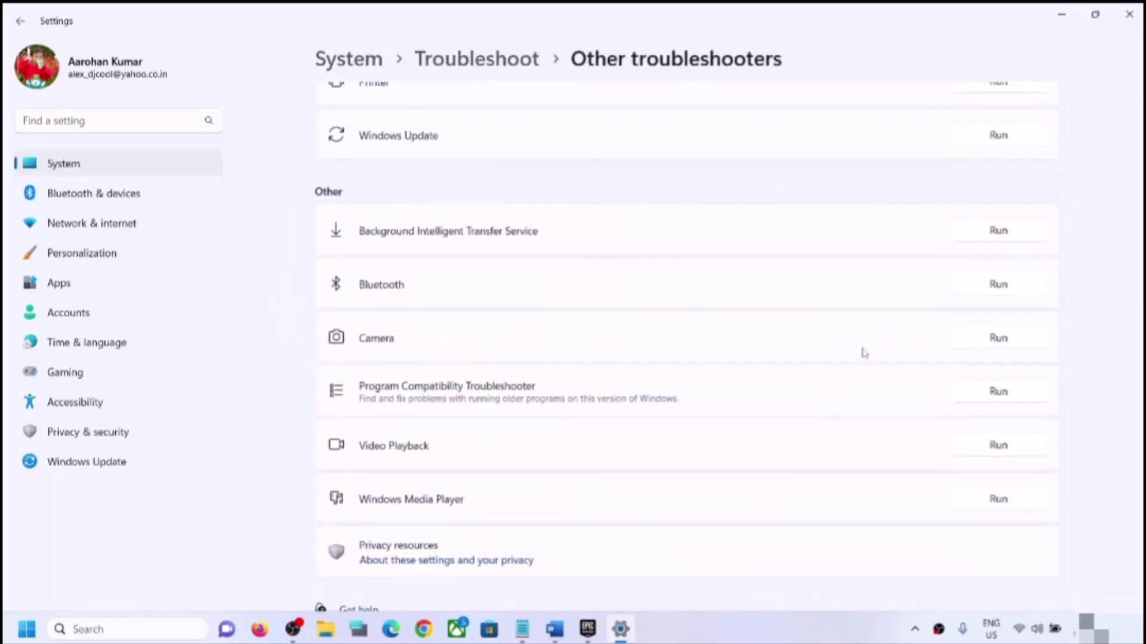
pyautogui.click(1017, 350)
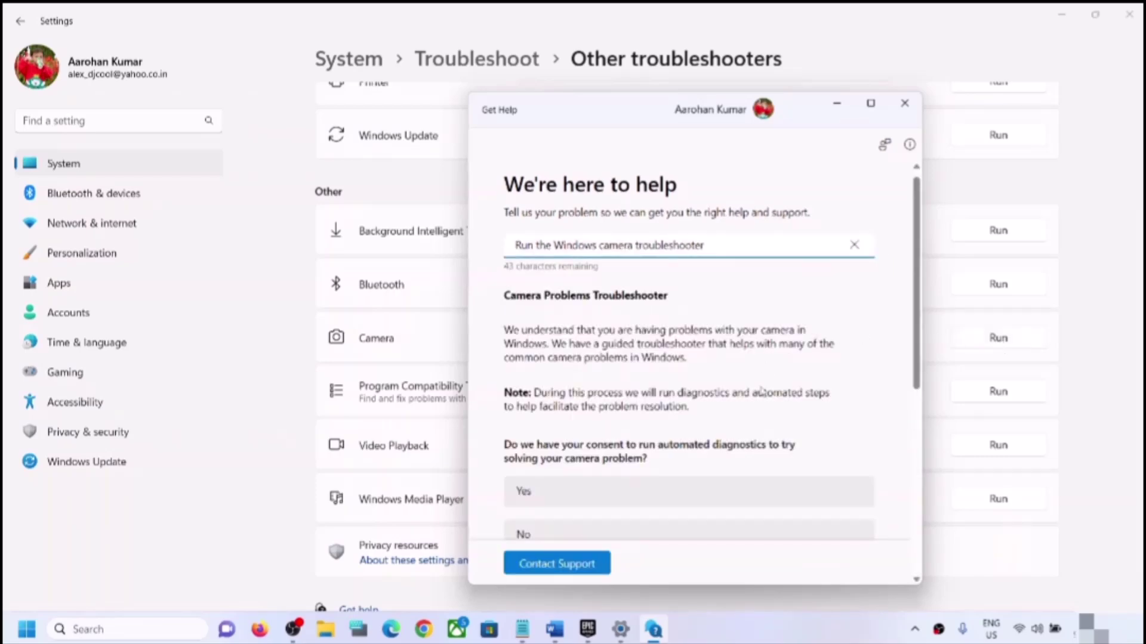
pyautogui.scroll(-2, 761, 391)
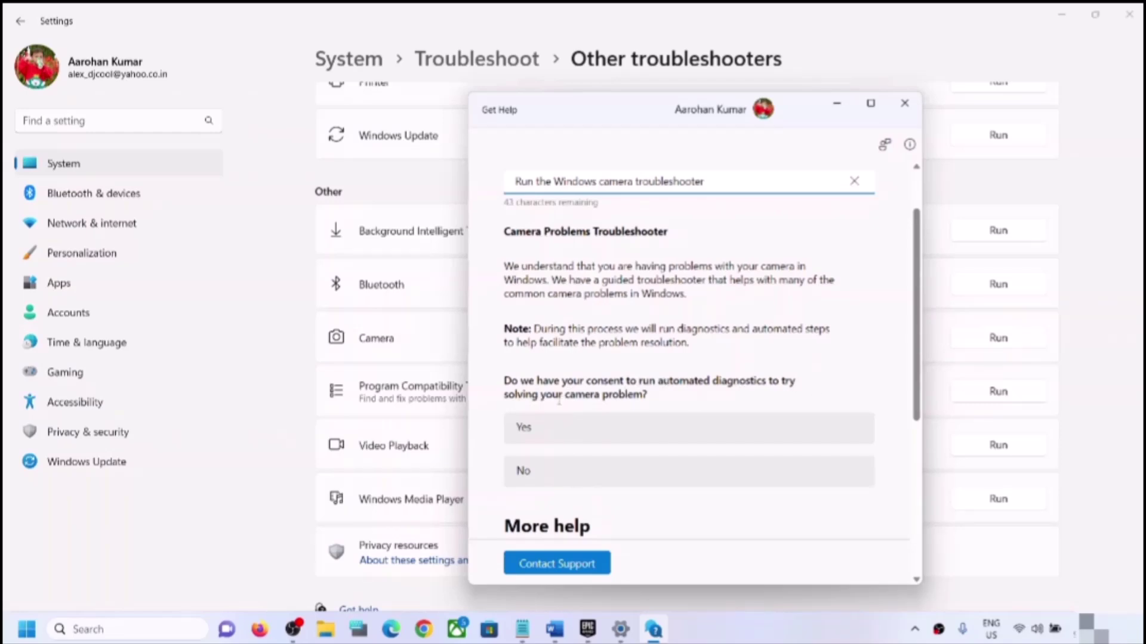
pyautogui.click(529, 437)
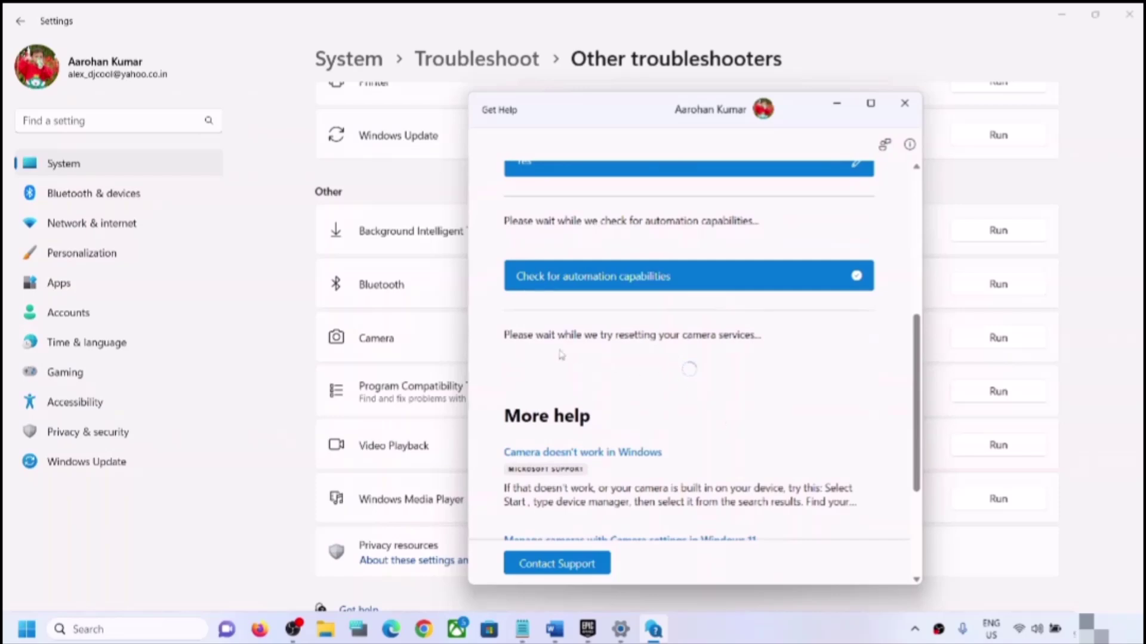
# Step: Switch back to the Word document and highlight the Step 4 text "Reset camera app"
pyautogui.click(1101, 340)
pyautogui.click(555, 629)
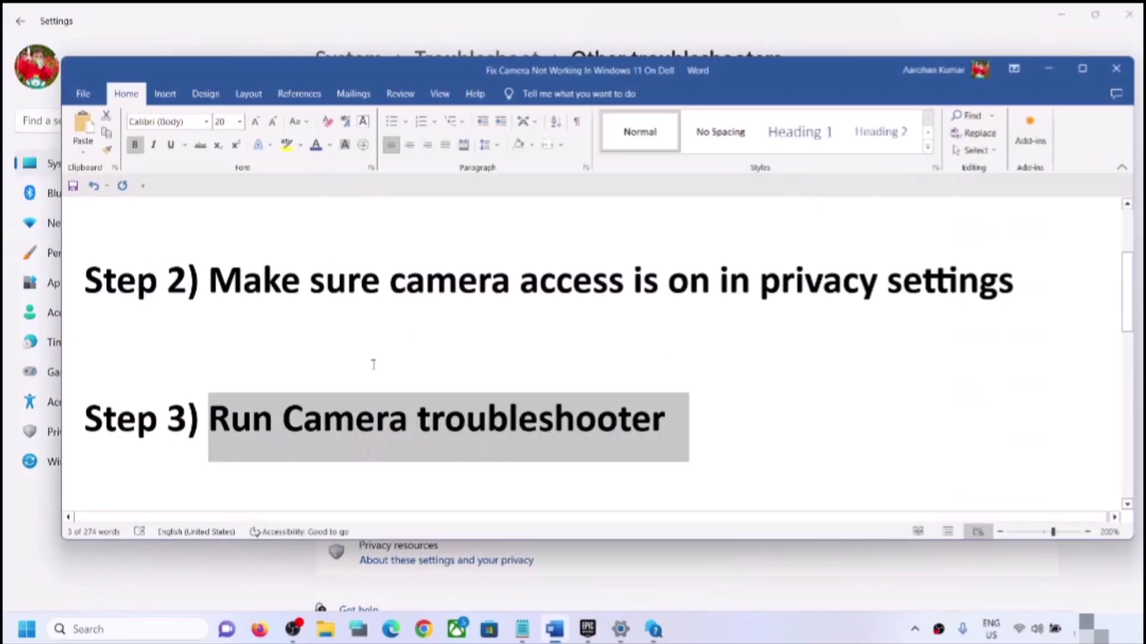
pyautogui.scroll(-3, 368, 396)
pyautogui.scroll(1, 367, 402)
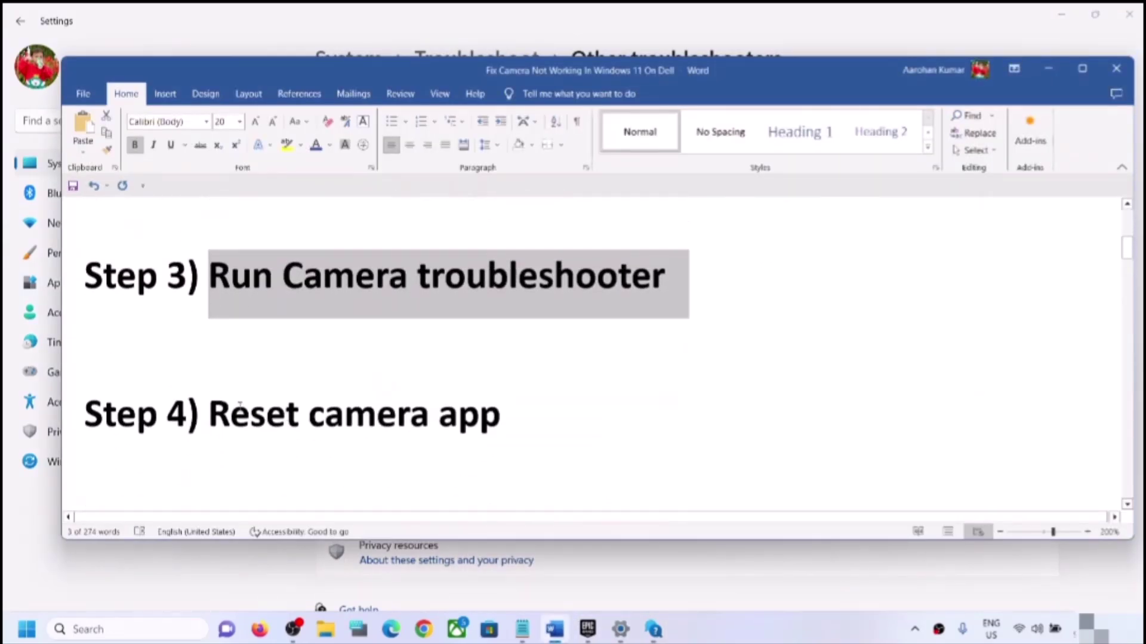
pyautogui.moveTo(240, 405); pyautogui.dragTo(504, 411)
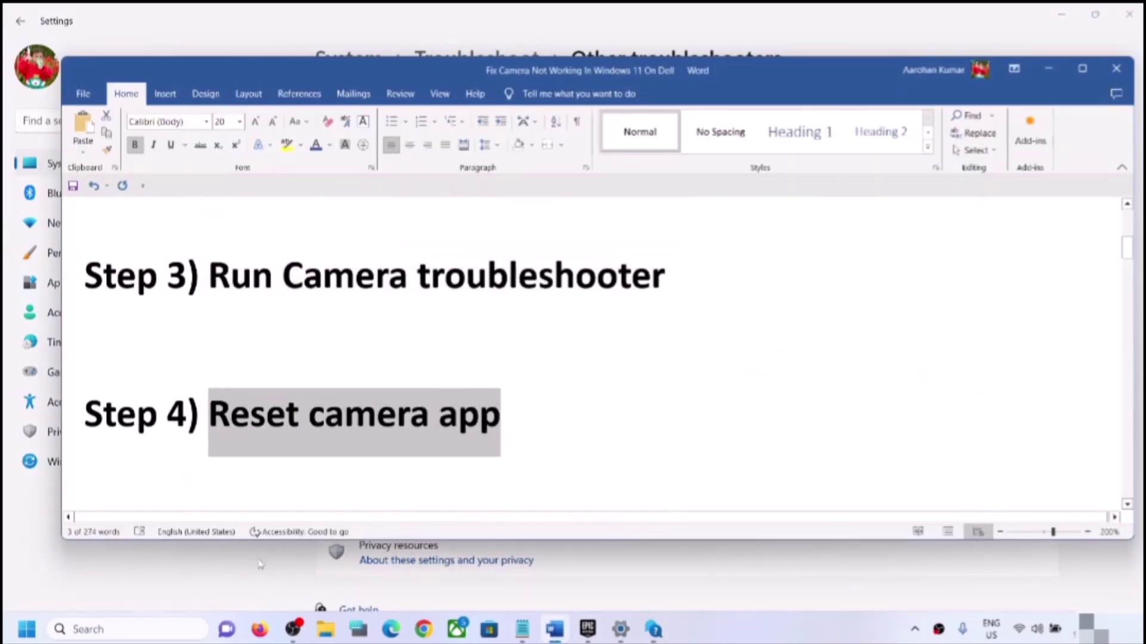
# Step: Search Windows for the Camera app and open its app settings
pyautogui.click(149, 634)
pyautogui.write('amer')
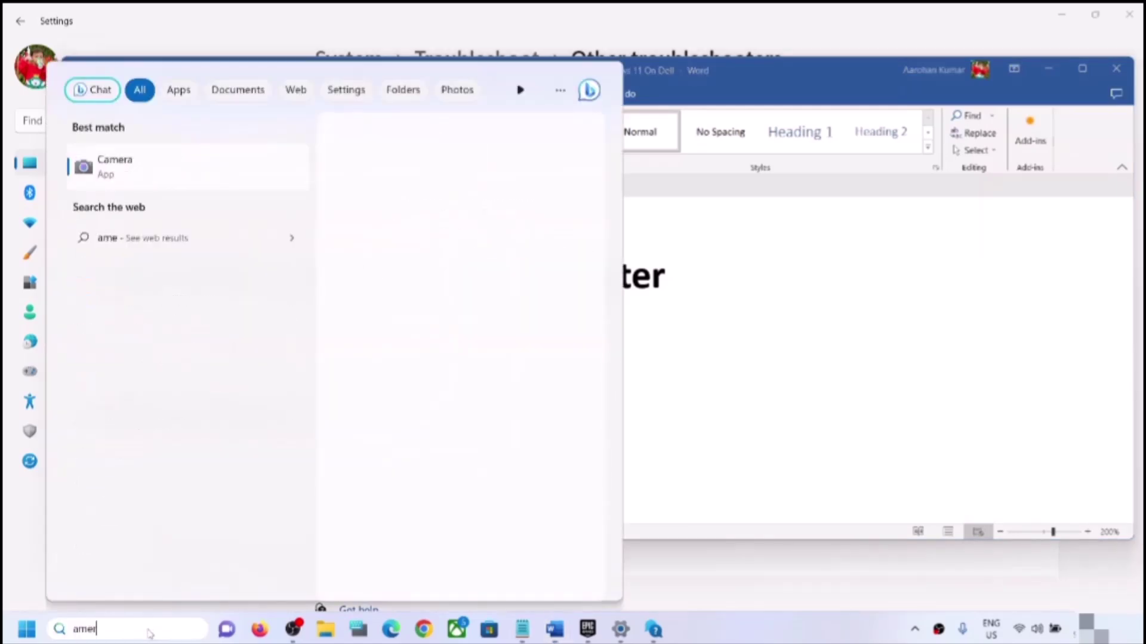
pyautogui.write('a')
pyautogui.rightClick(129, 173)
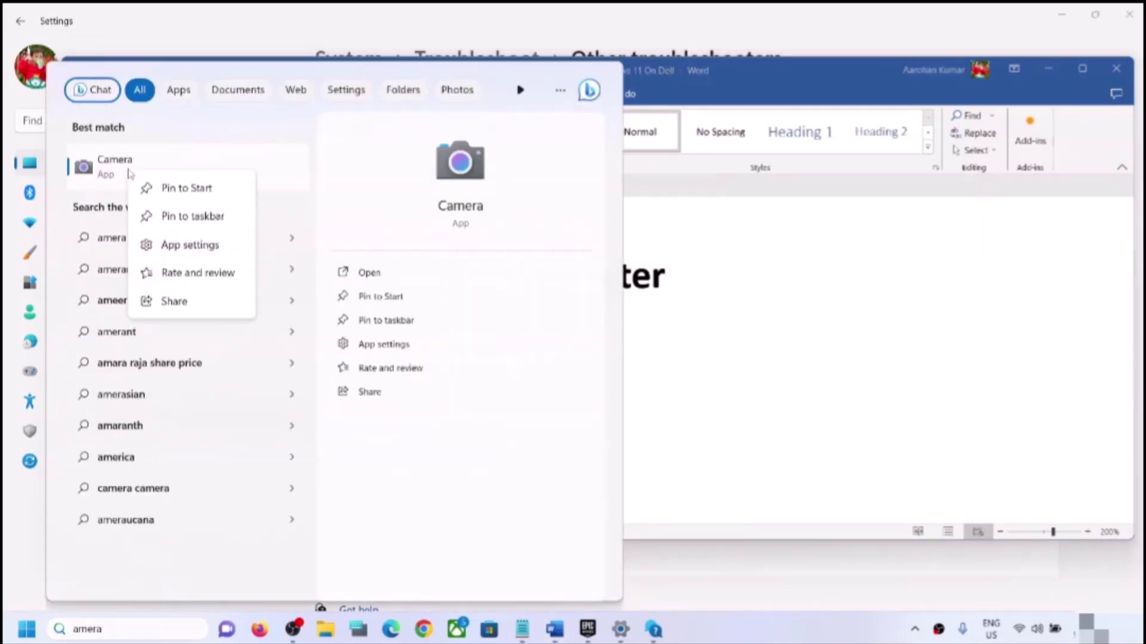
pyautogui.click(190, 244)
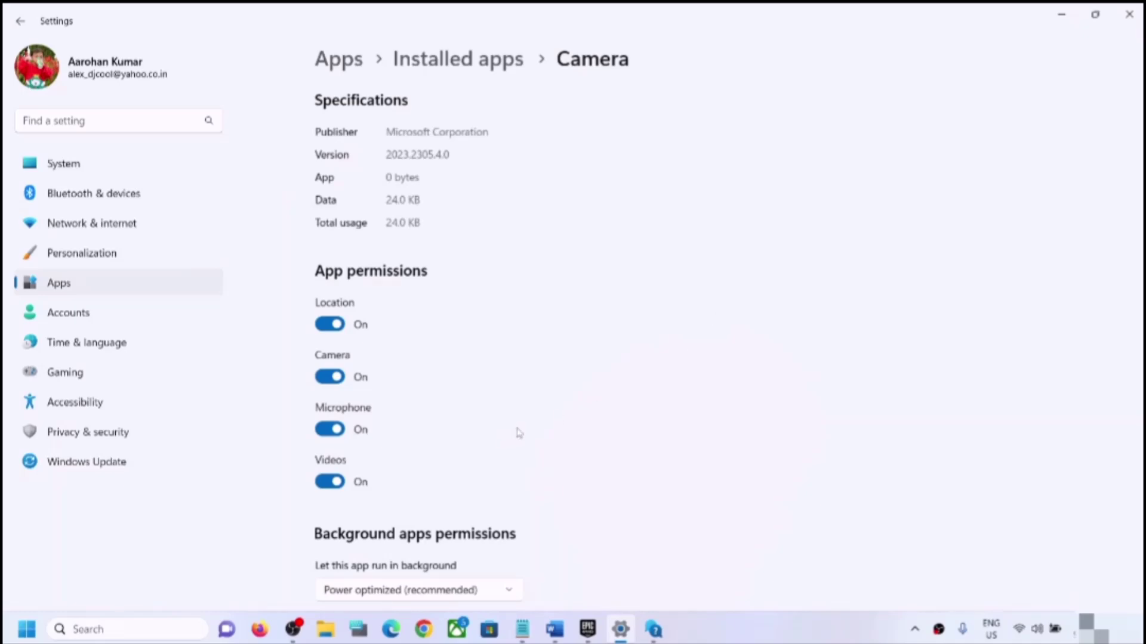
# Step: Repair the Camera app from its advanced options, and reset it, confirming the deletion of its app data
pyautogui.scroll(-10, 519, 434)
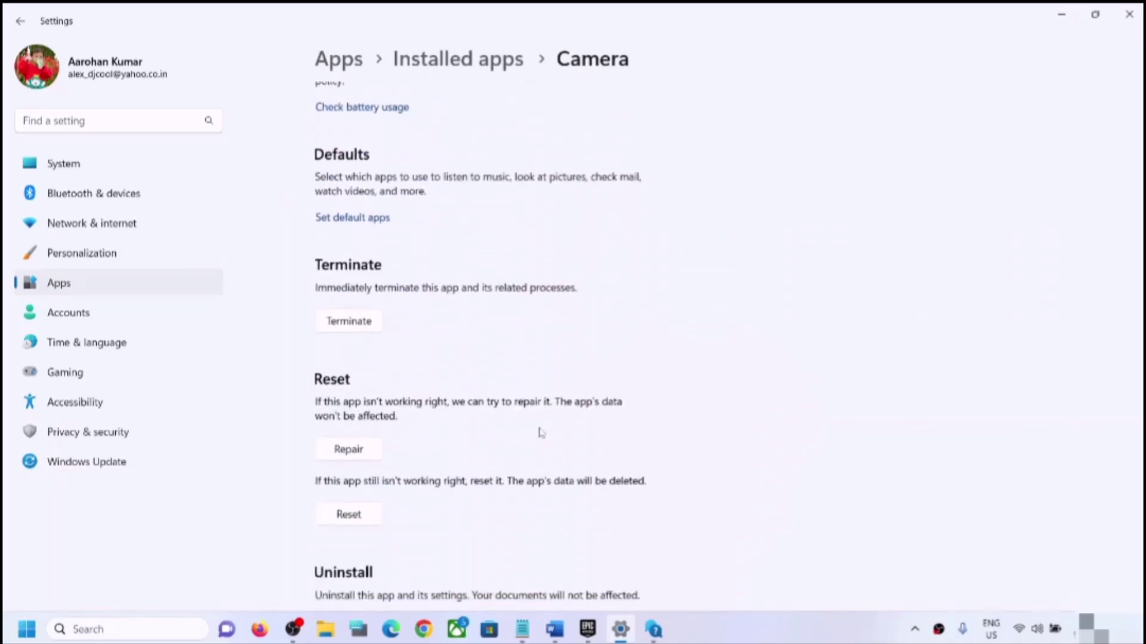
pyautogui.scroll(-2, 541, 432)
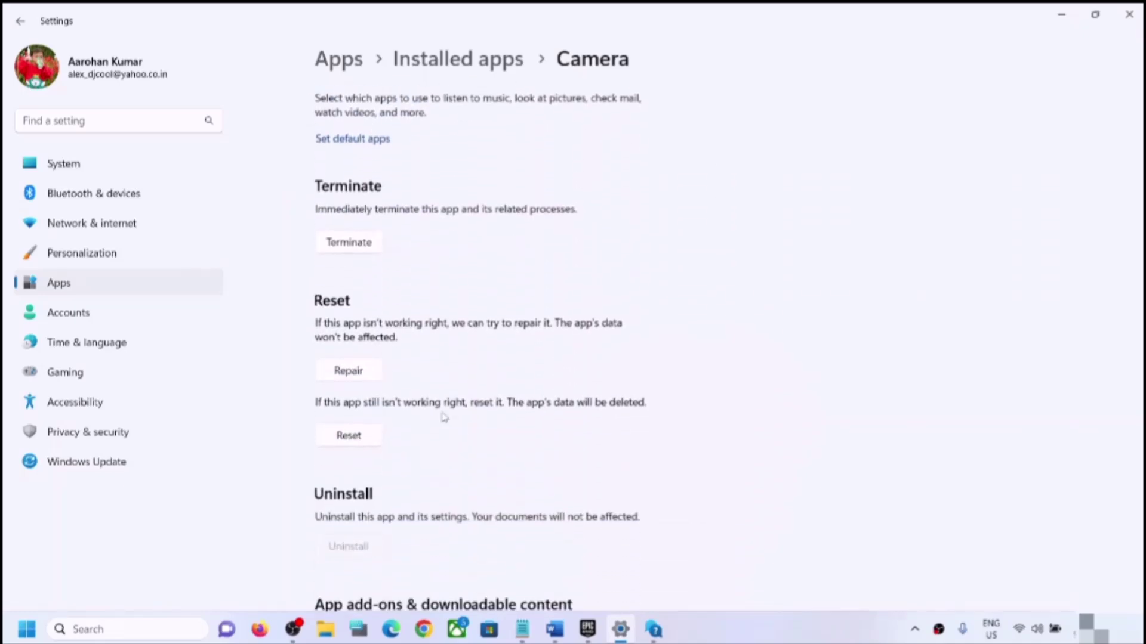
pyautogui.click(365, 373)
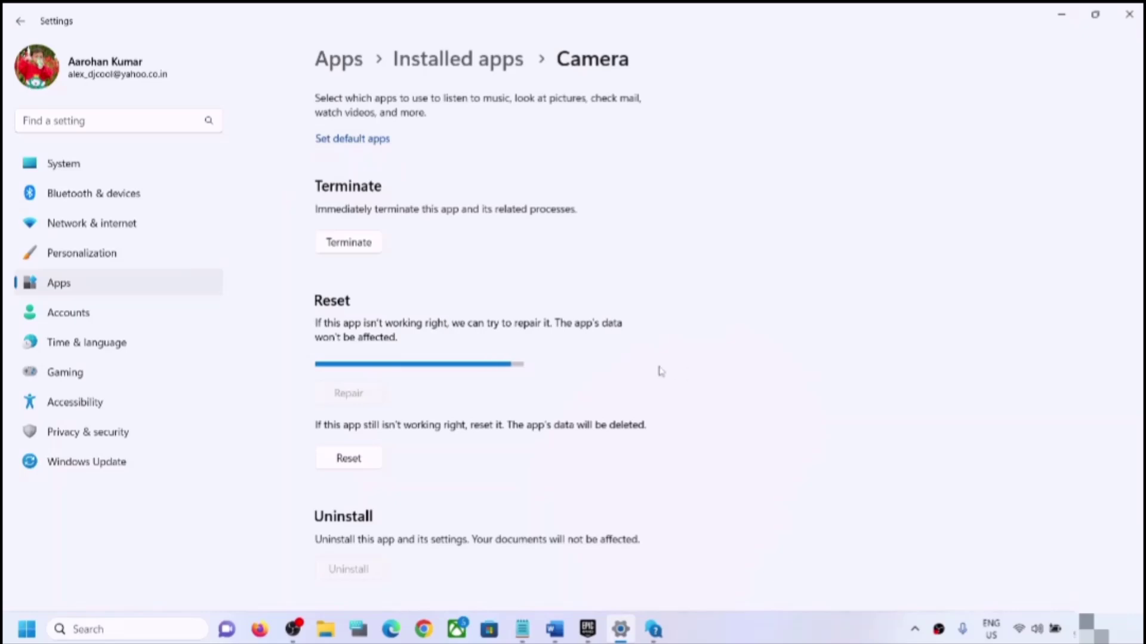
pyautogui.click(348, 436)
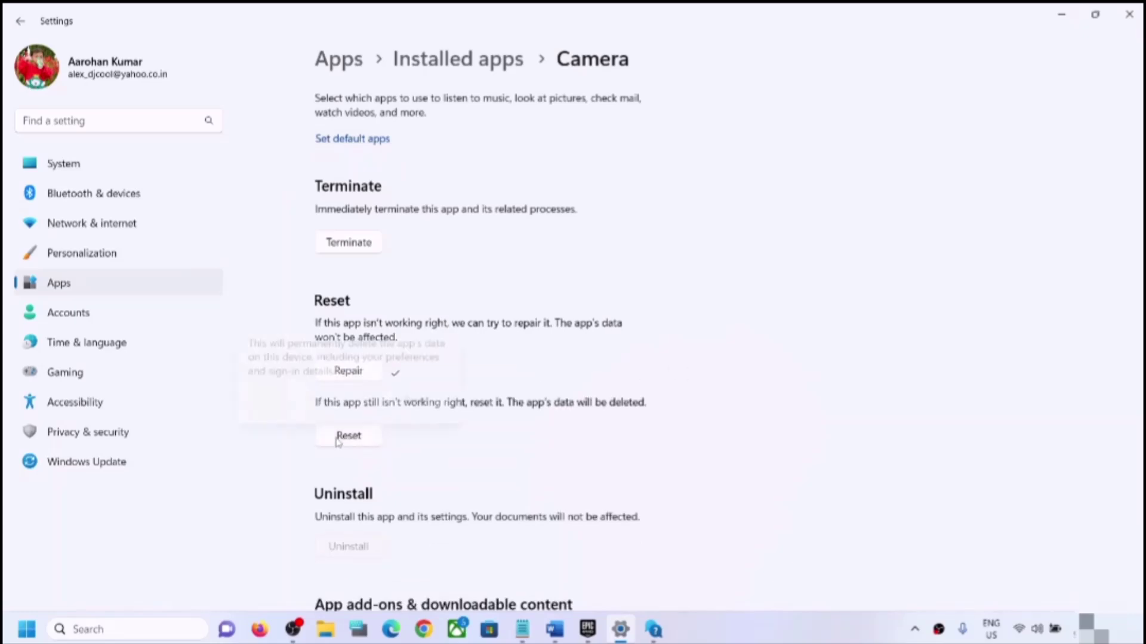
pyautogui.click(422, 397)
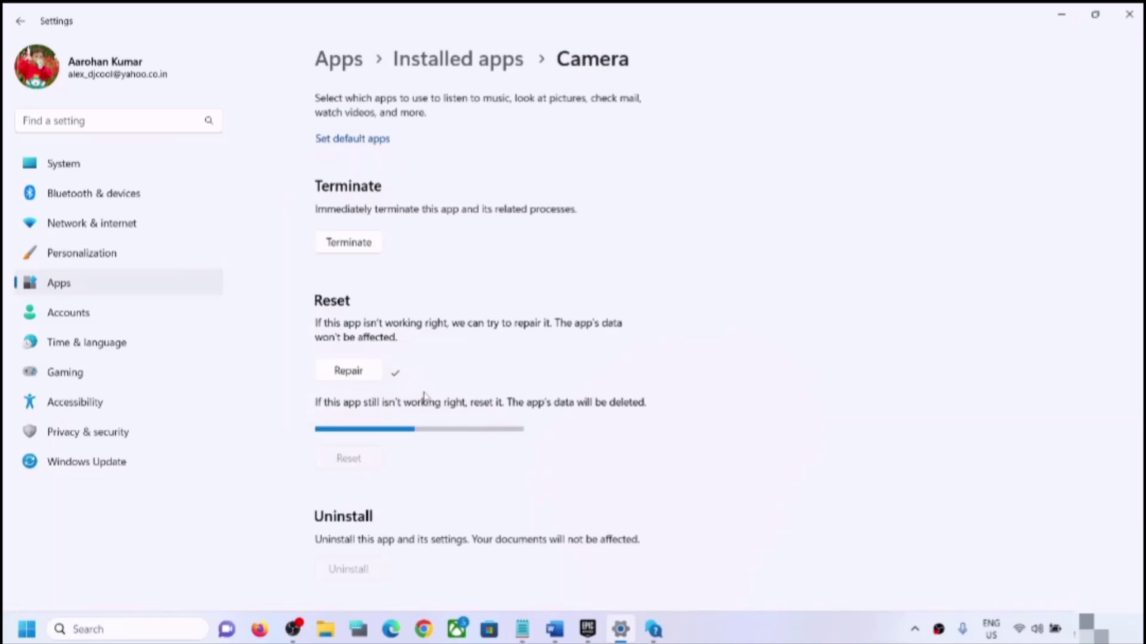
# Step: Switch back to the Word document and highlight the Step 5 text "Disable and enable camera"
pyautogui.click(554, 629)
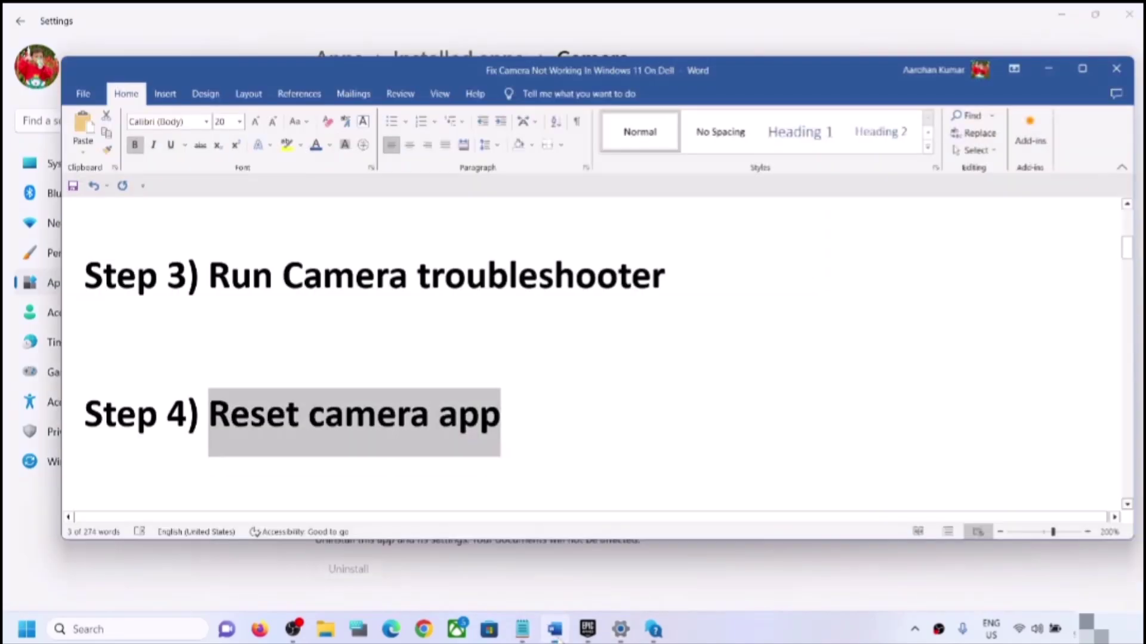
pyautogui.scroll(-1, 448, 419)
pyautogui.scroll(-2, 449, 418)
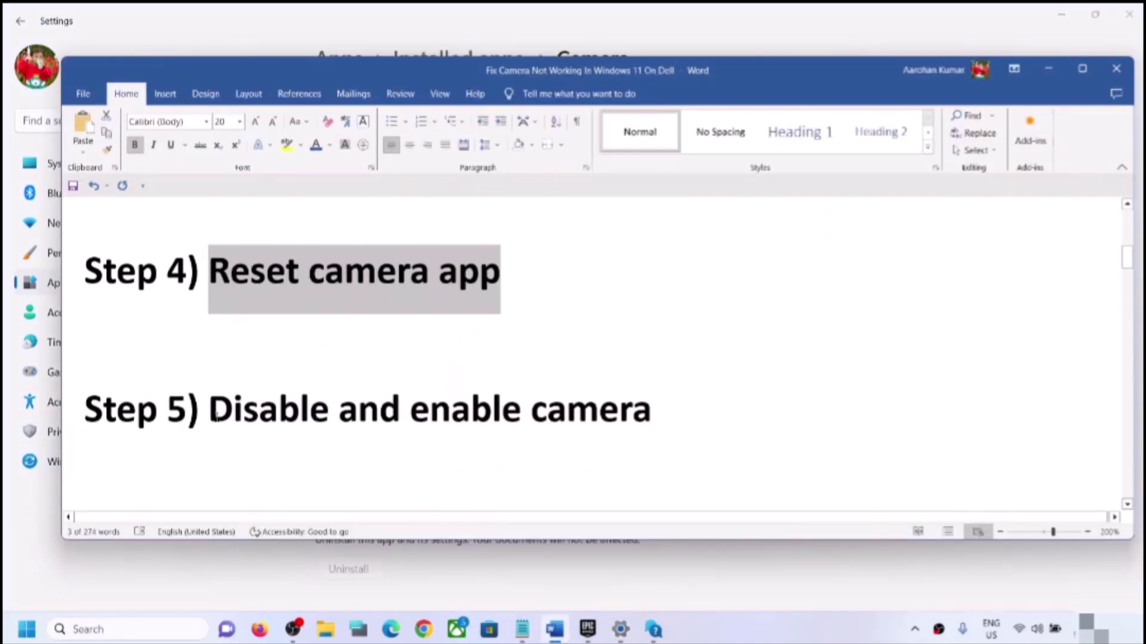
pyautogui.moveTo(211, 418); pyautogui.dragTo(652, 418)
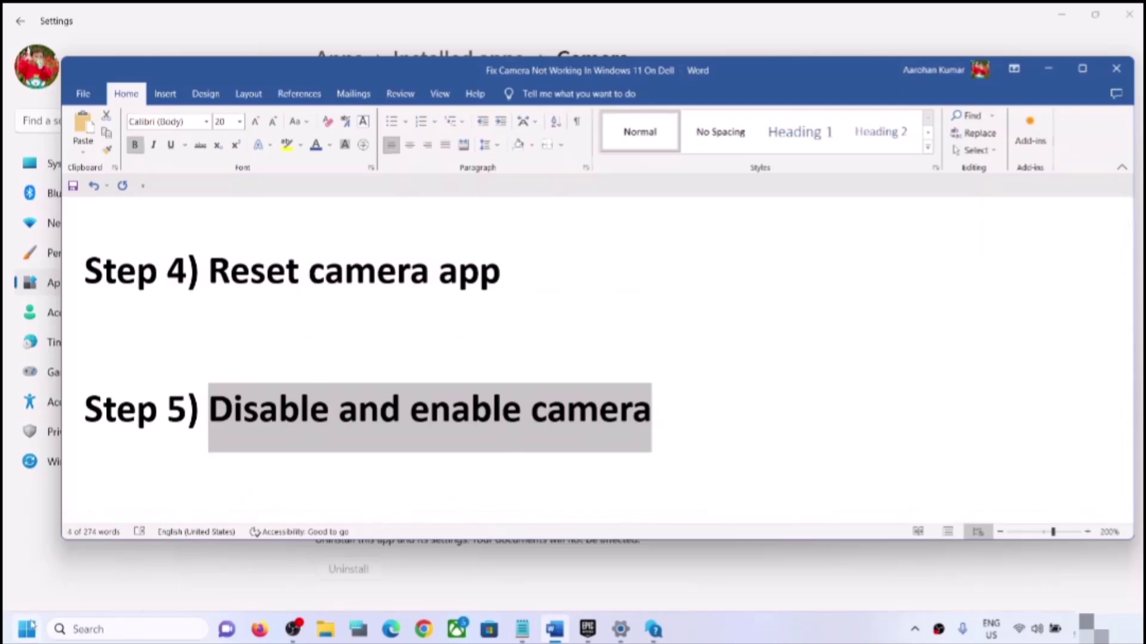
# Step: Open Device Manager, move its window clear of the corner and expand the Cameras category
pyautogui.rightClick(37, 632)
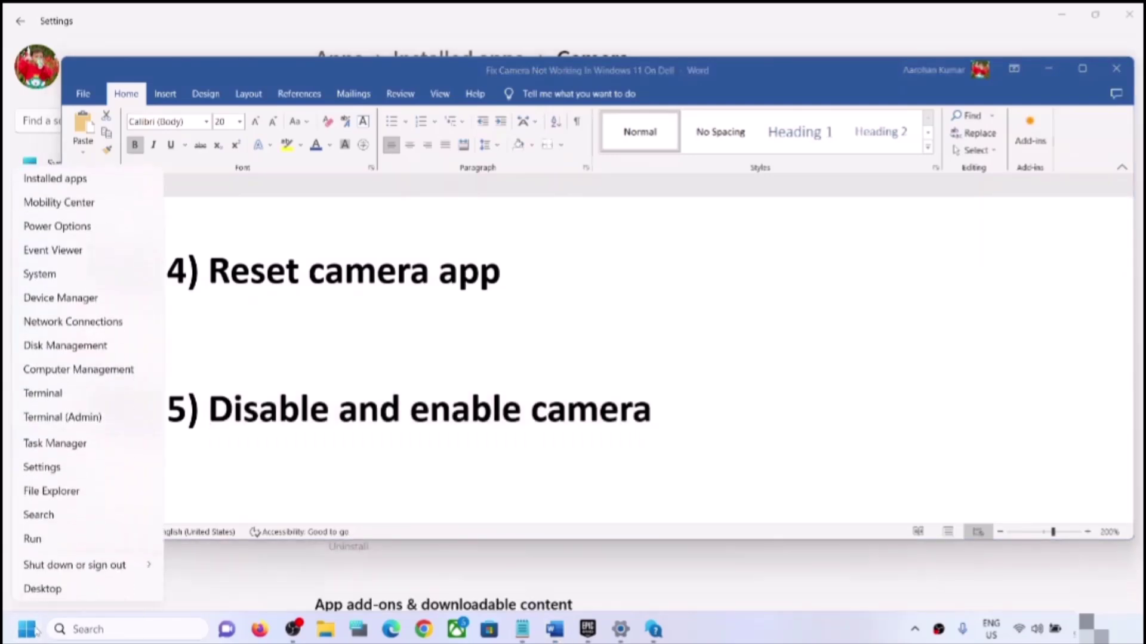
pyautogui.click(36, 302)
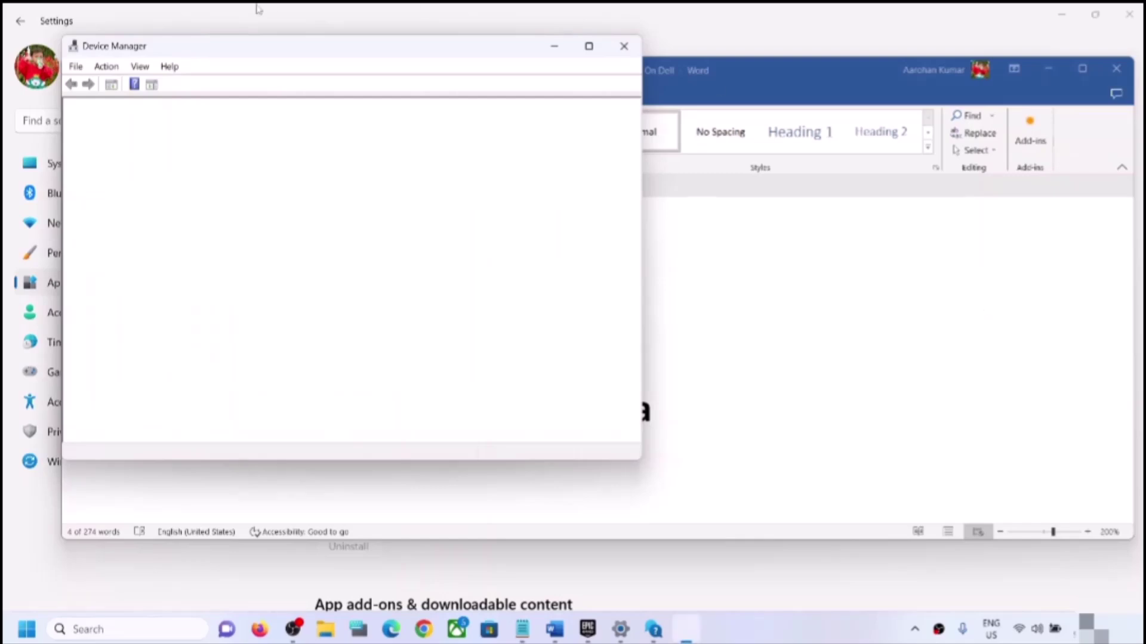
pyautogui.moveTo(383, 50); pyautogui.dragTo(608, 110)
pyautogui.click(310, 220)
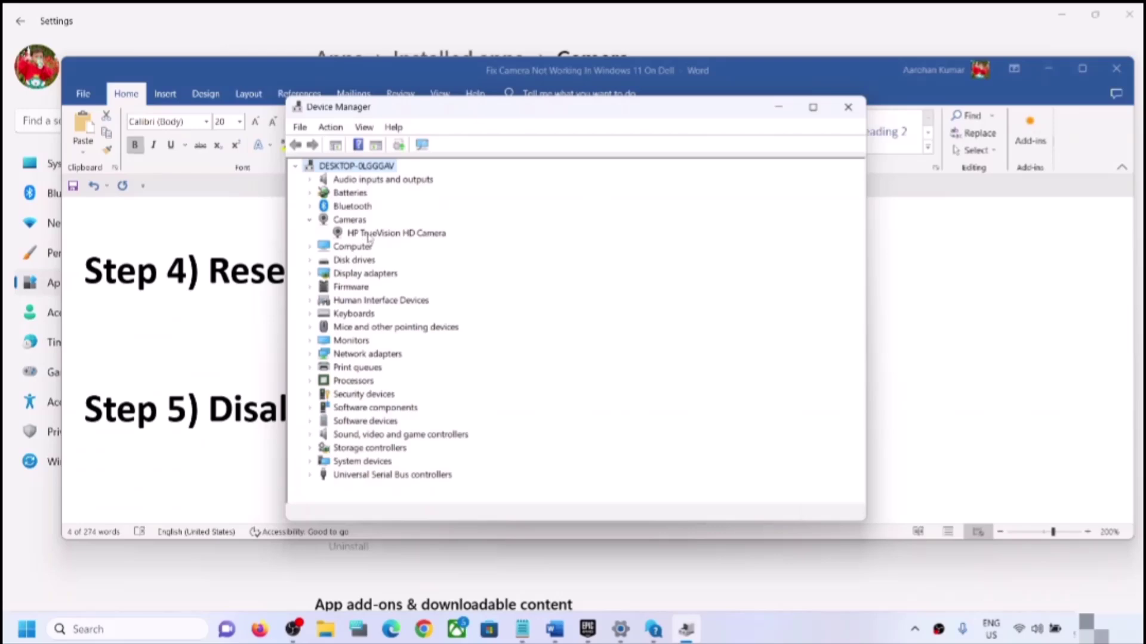
# Step: Disable the HP TrueVision HD Camera device and confirm the disabling
pyautogui.click(390, 234)
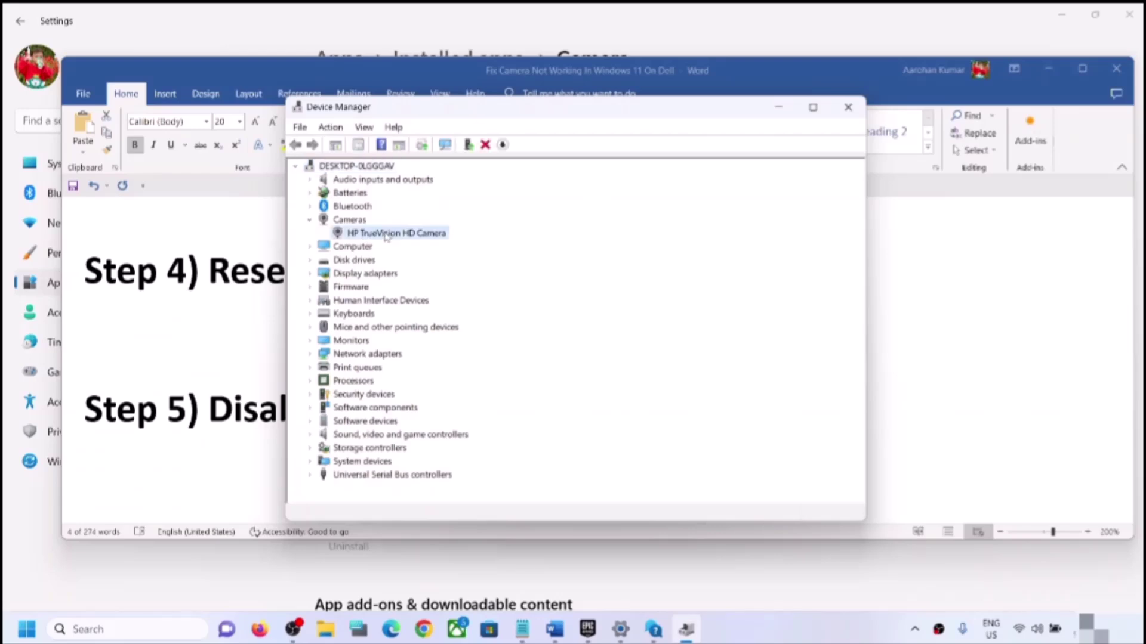
pyautogui.rightClick(386, 235)
pyautogui.click(449, 267)
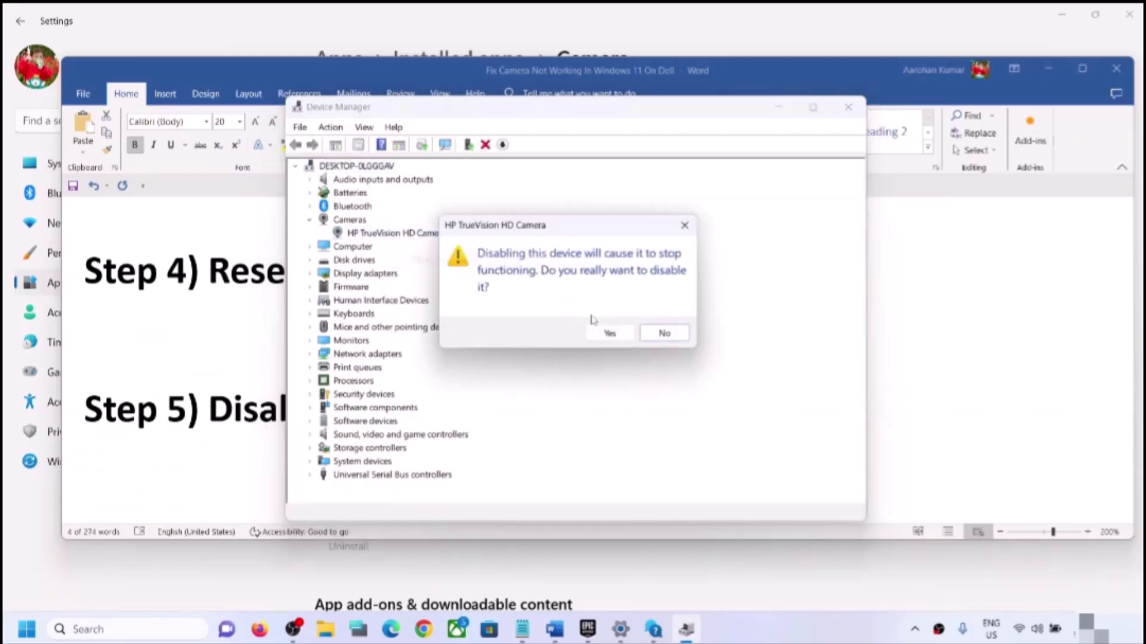
pyautogui.click(622, 344)
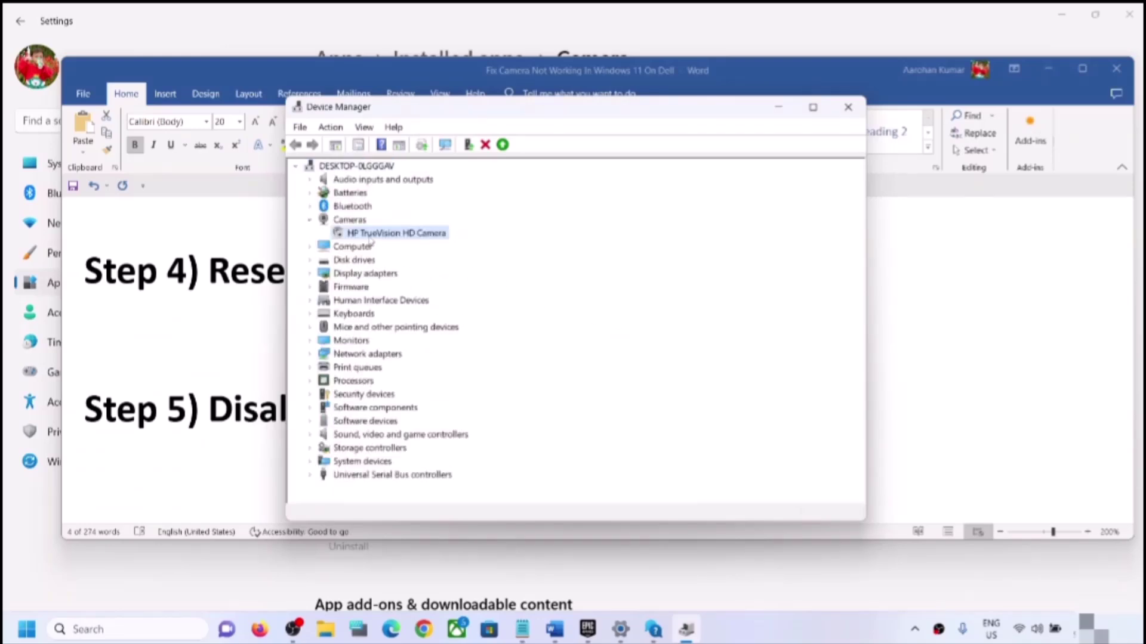
# Step: Enable the HP TrueVision HD Camera device again and close Device Manager
pyautogui.rightClick(370, 239)
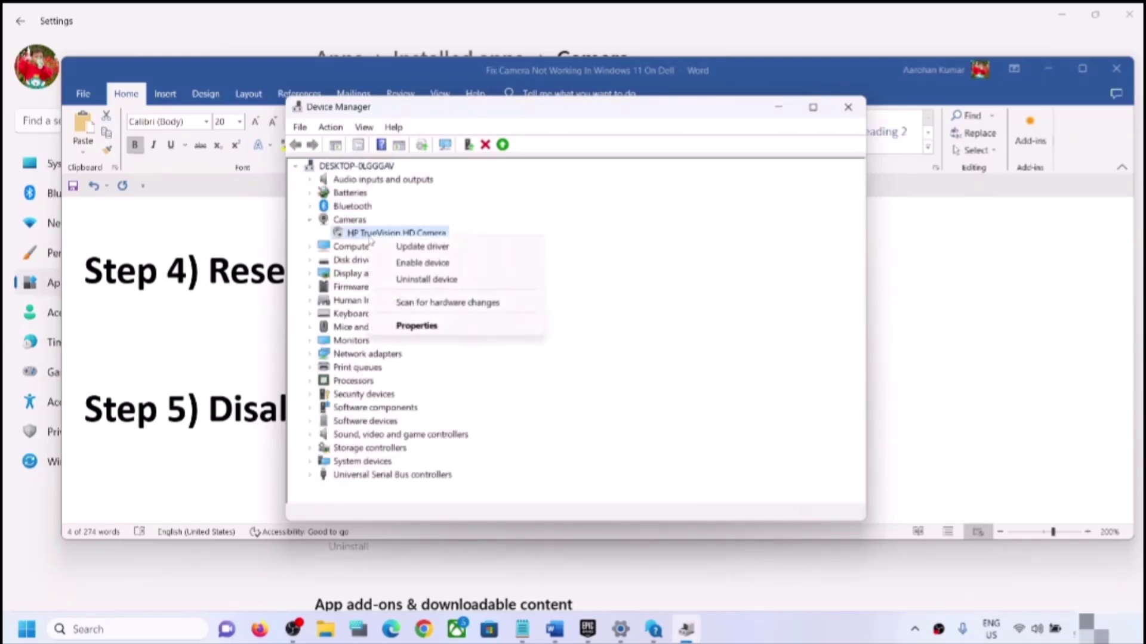
pyautogui.click(441, 267)
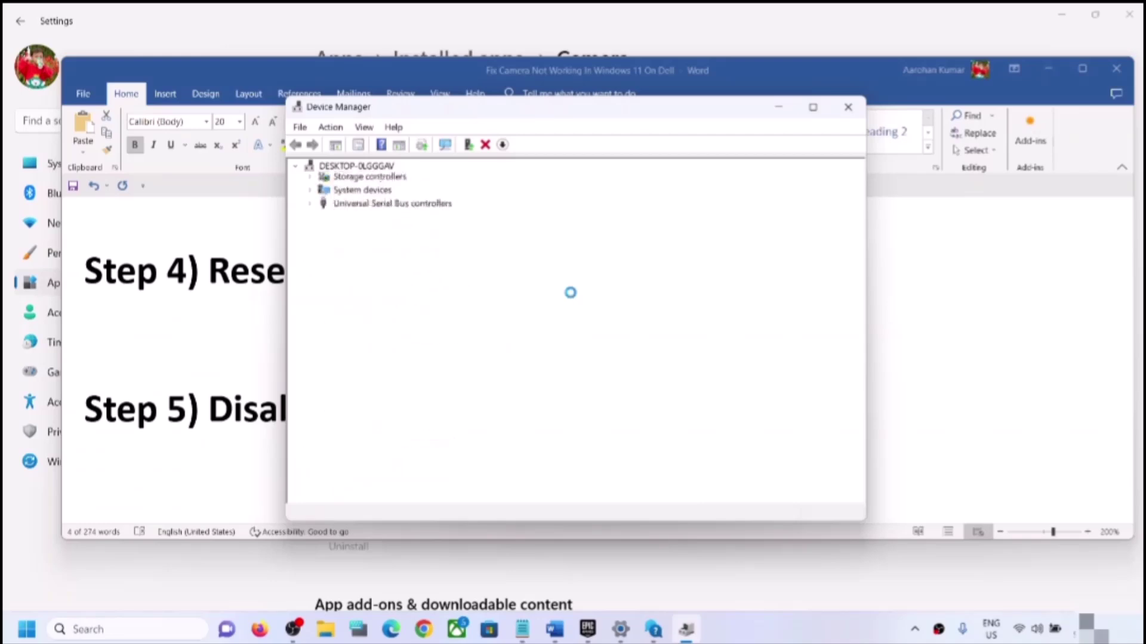
pyautogui.click(848, 107)
# Step: Highlight "Allow Camera and browser access in your antivirus program" in Step 6 of the Word document
pyautogui.scroll(-3, 487, 370)
pyautogui.scroll(-2, 487, 370)
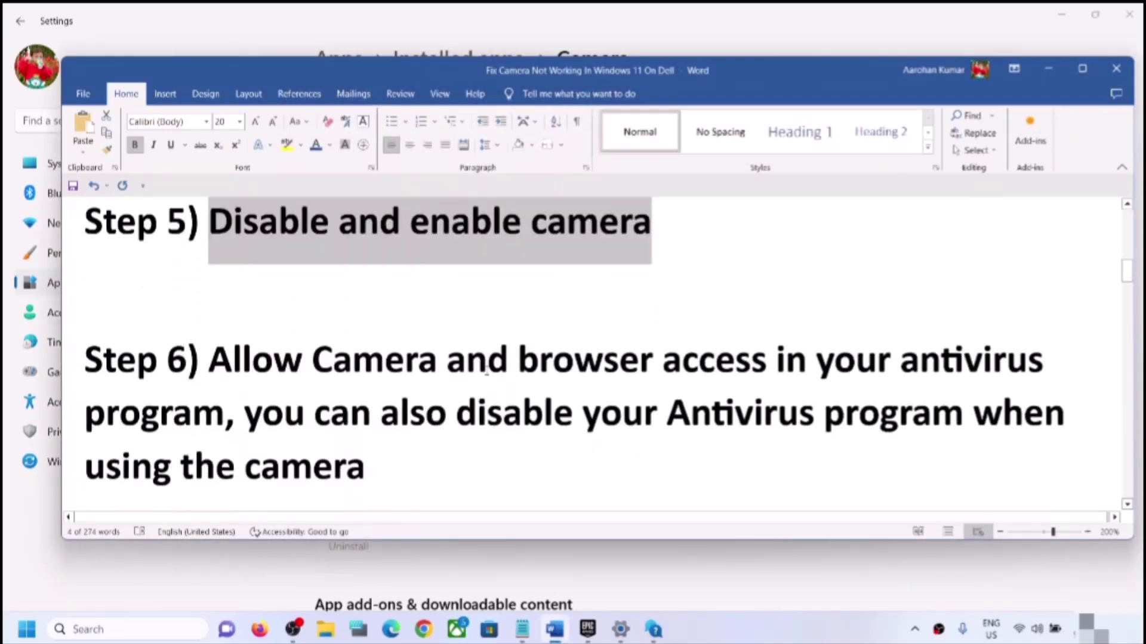
pyautogui.moveTo(230, 334); pyautogui.dragTo(224, 387)
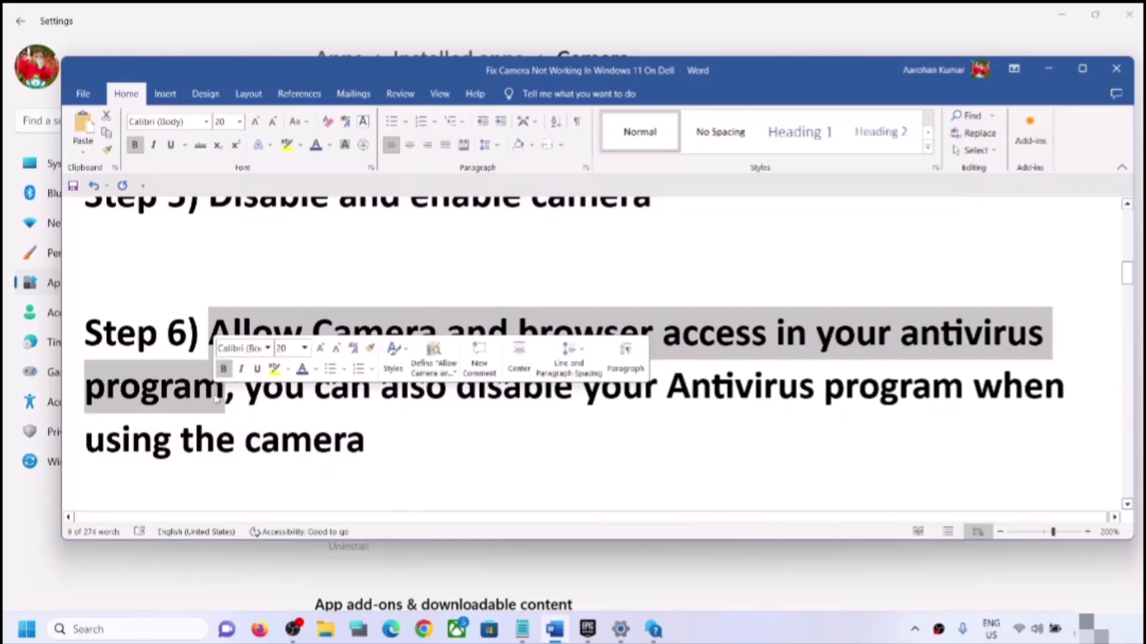
pyautogui.click(305, 388)
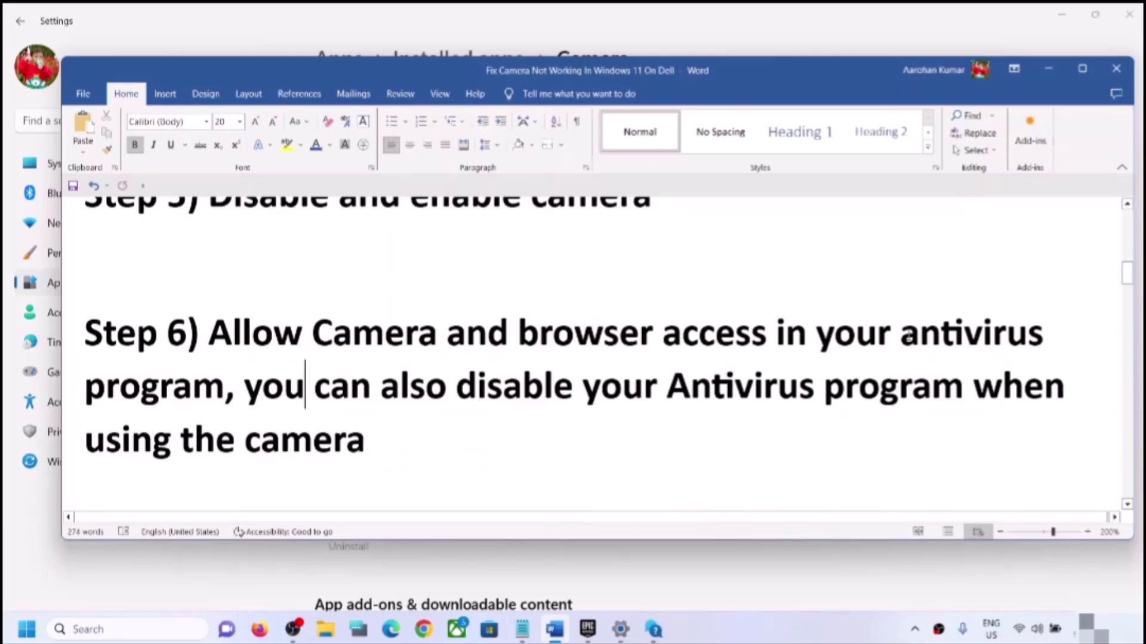
pyautogui.moveTo(906, 336); pyautogui.dragTo(244, 372)
pyautogui.moveTo(209, 334); pyautogui.dragTo(225, 387)
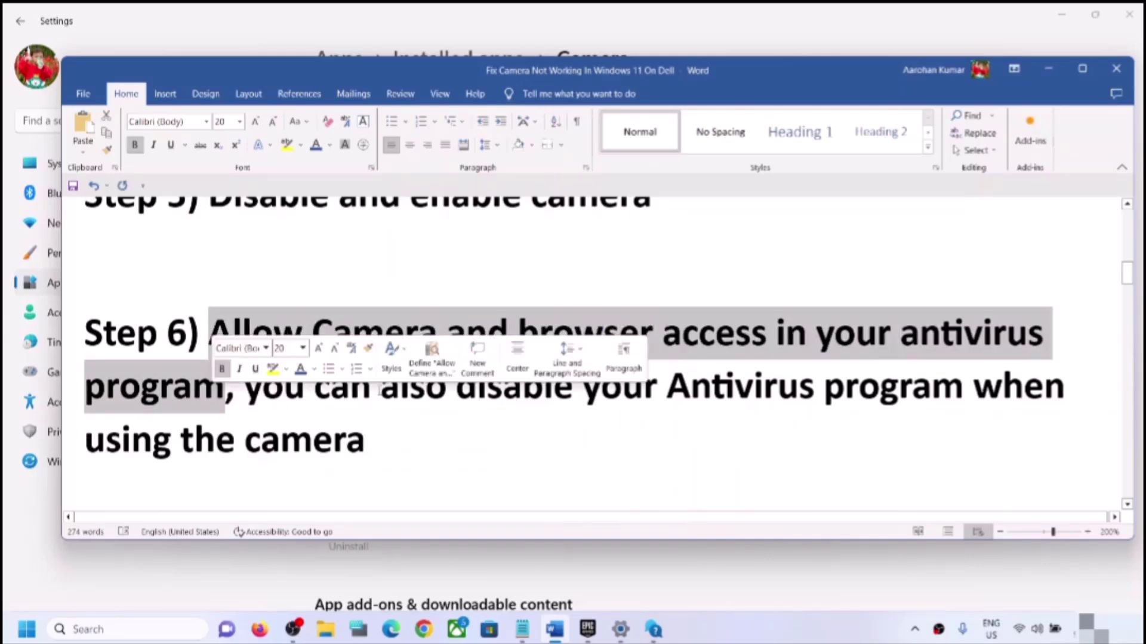
# Step: Highlight the Step 6 advice "you can also disable your Antivirus program when using the camera" and clear the selection
pyautogui.click(330, 387)
pyautogui.moveTo(263, 387); pyautogui.dragTo(366, 444)
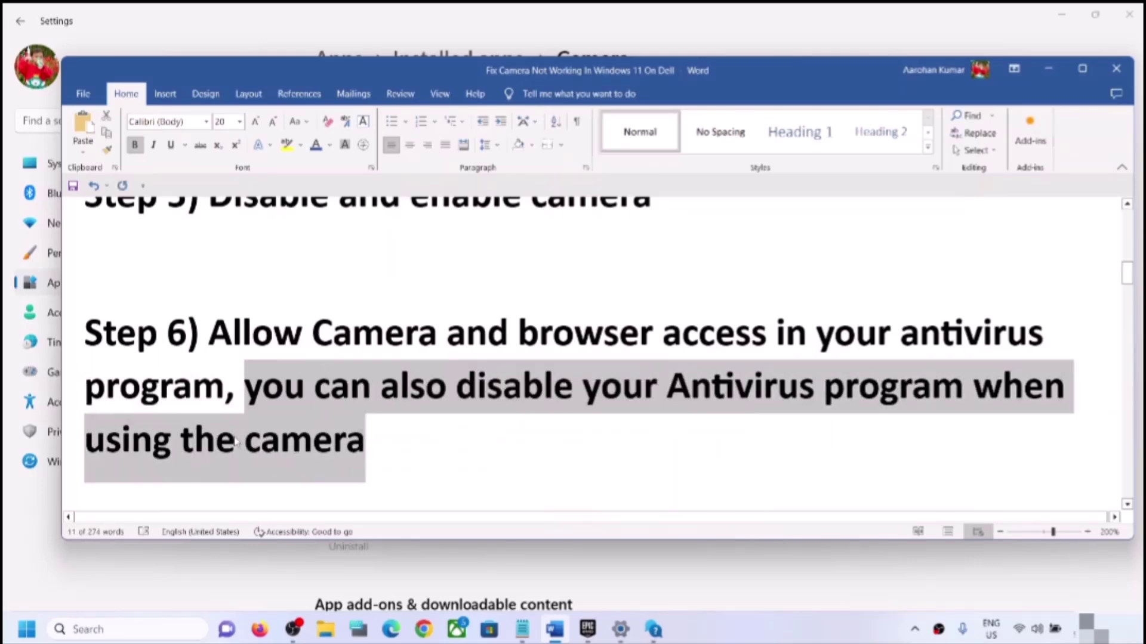
pyautogui.click(257, 455)
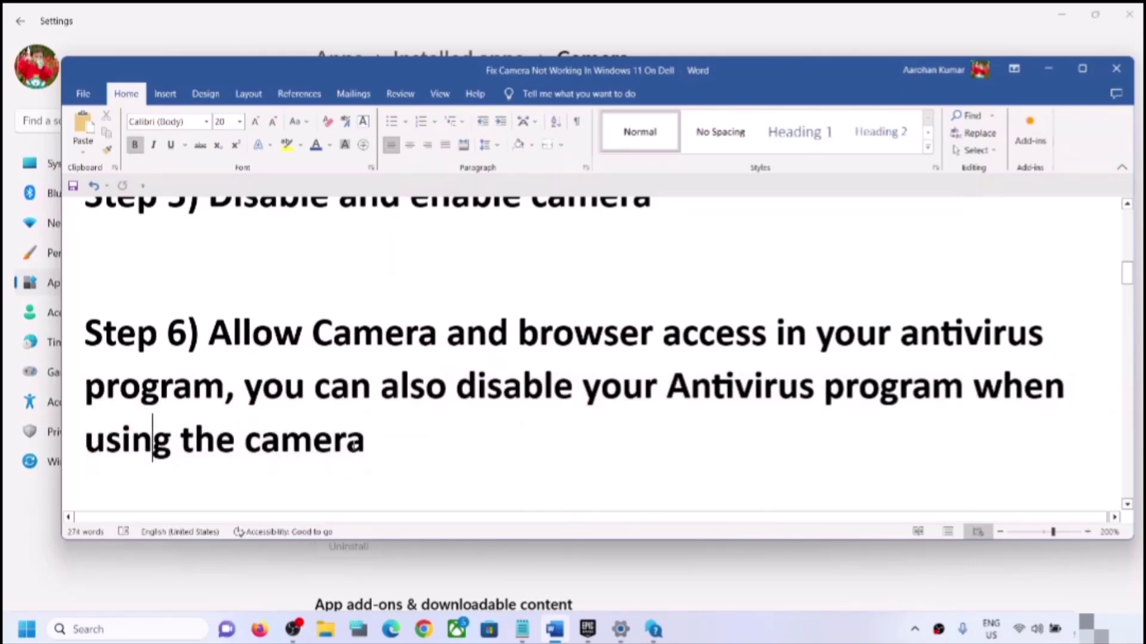
pyautogui.moveTo(154, 439); pyautogui.dragTo(364, 441)
pyautogui.moveTo(244, 386); pyautogui.dragTo(822, 388)
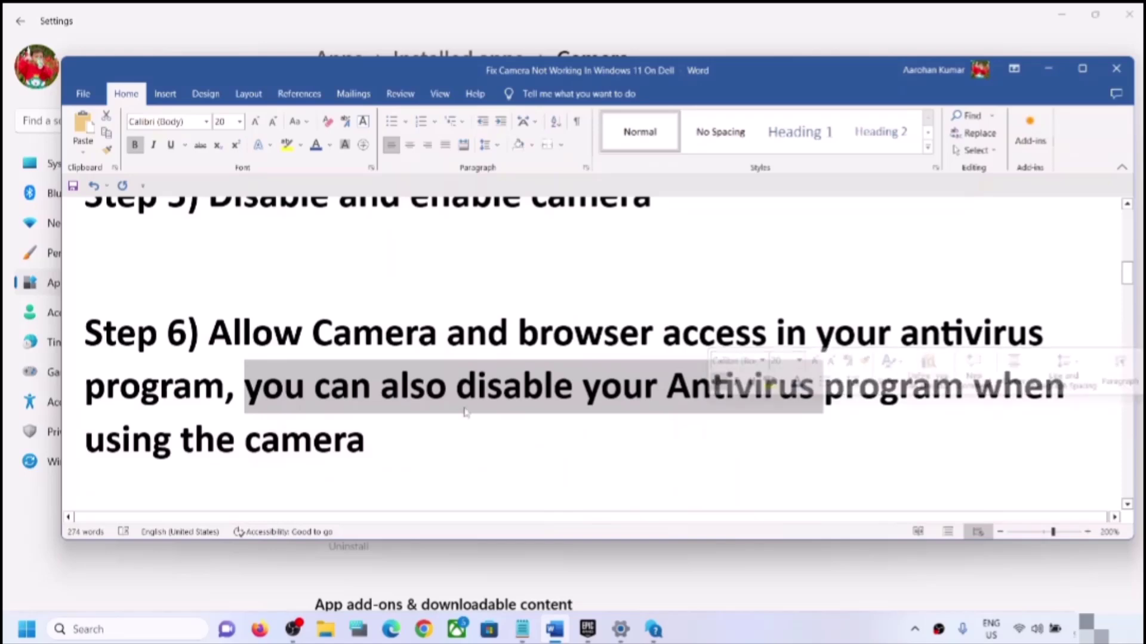
pyautogui.click(375, 386)
# Step: Highlight the path "C:\Program Files\Realtek" in Step 7 of the document
pyautogui.scroll(-2, 375, 387)
pyautogui.scroll(-2, 375, 387)
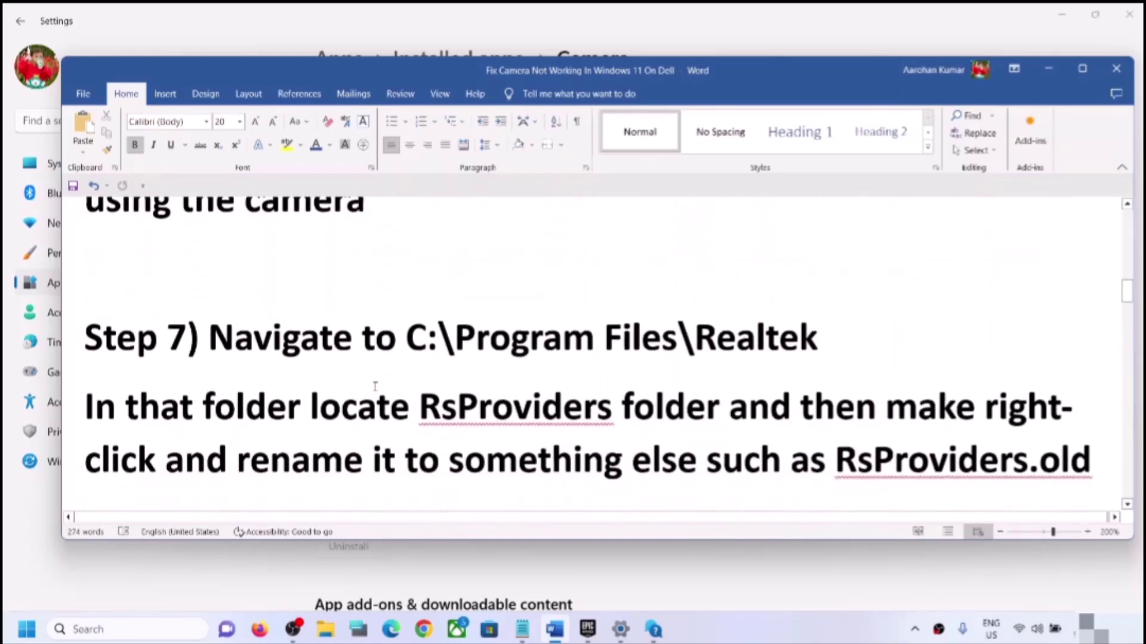
pyautogui.click(406, 292)
pyautogui.hotkey('shift', 'End')
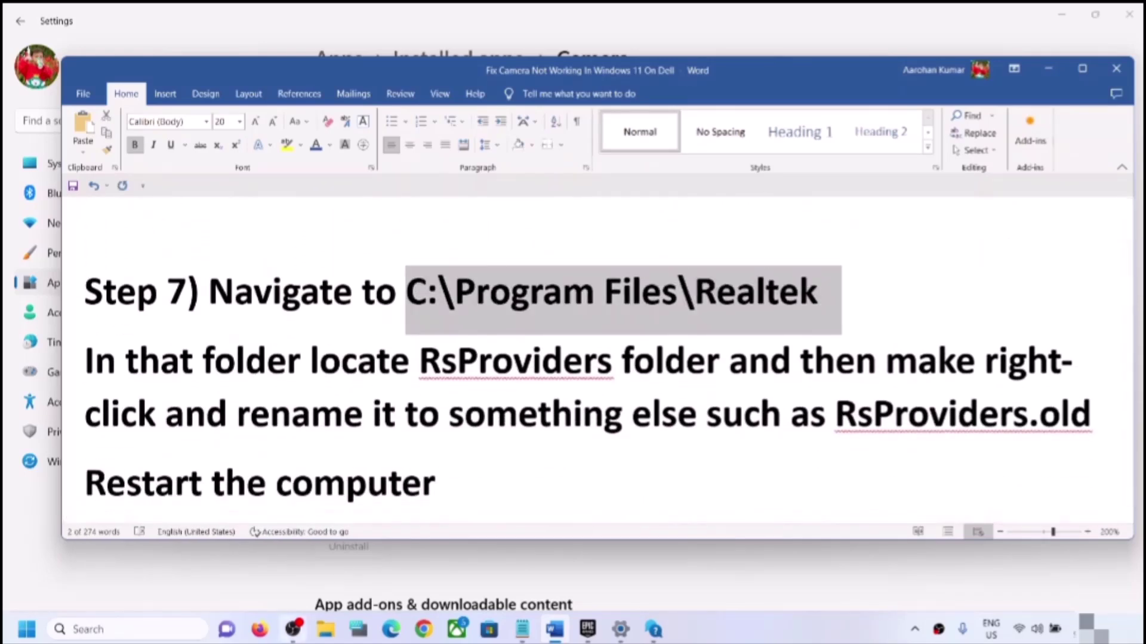
# Step: Switch to File Explorer and open the folder C:\Program Files\Realtek
pyautogui.click(327, 636)
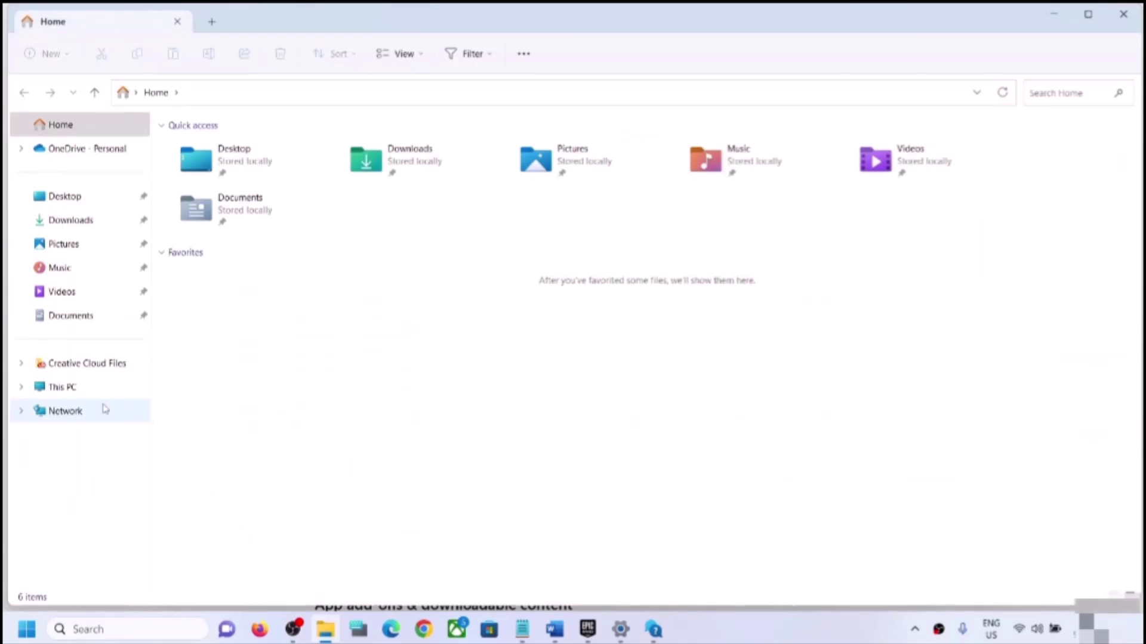
pyautogui.click(91, 386)
pyautogui.doubleClick(243, 268)
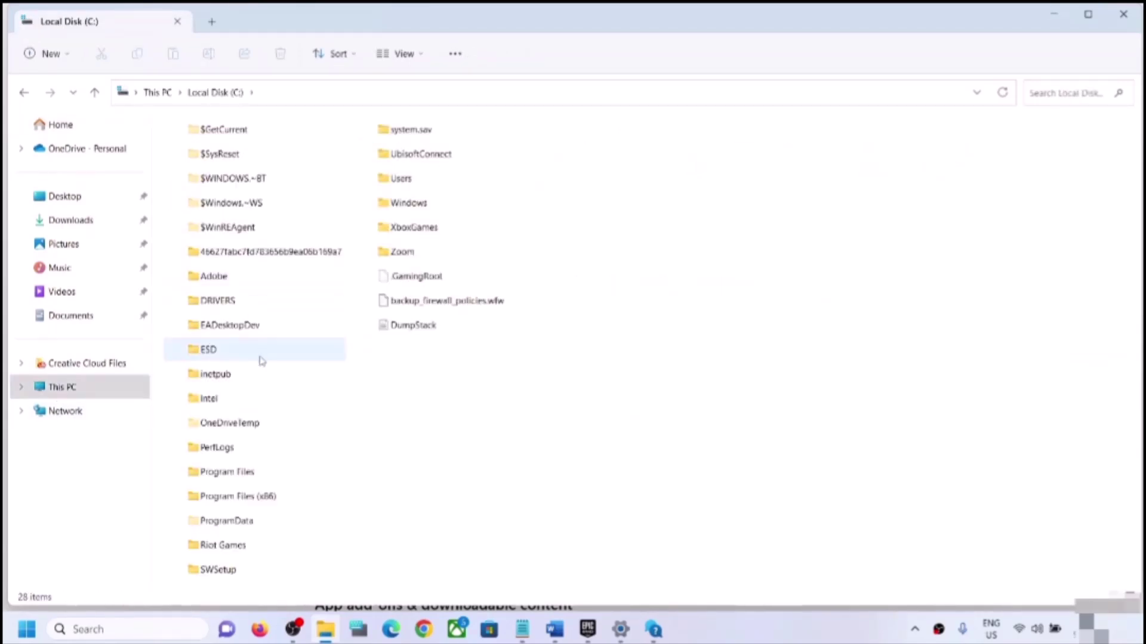
pyautogui.click(241, 474)
pyautogui.doubleClick(241, 473)
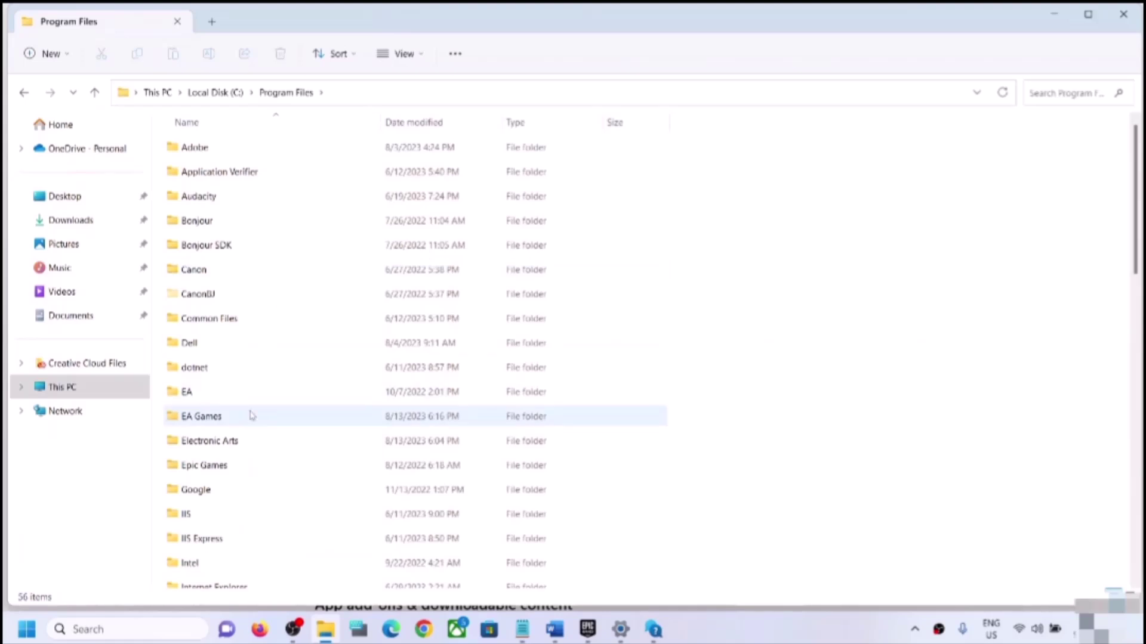
pyautogui.click(216, 427)
pyautogui.press('r')
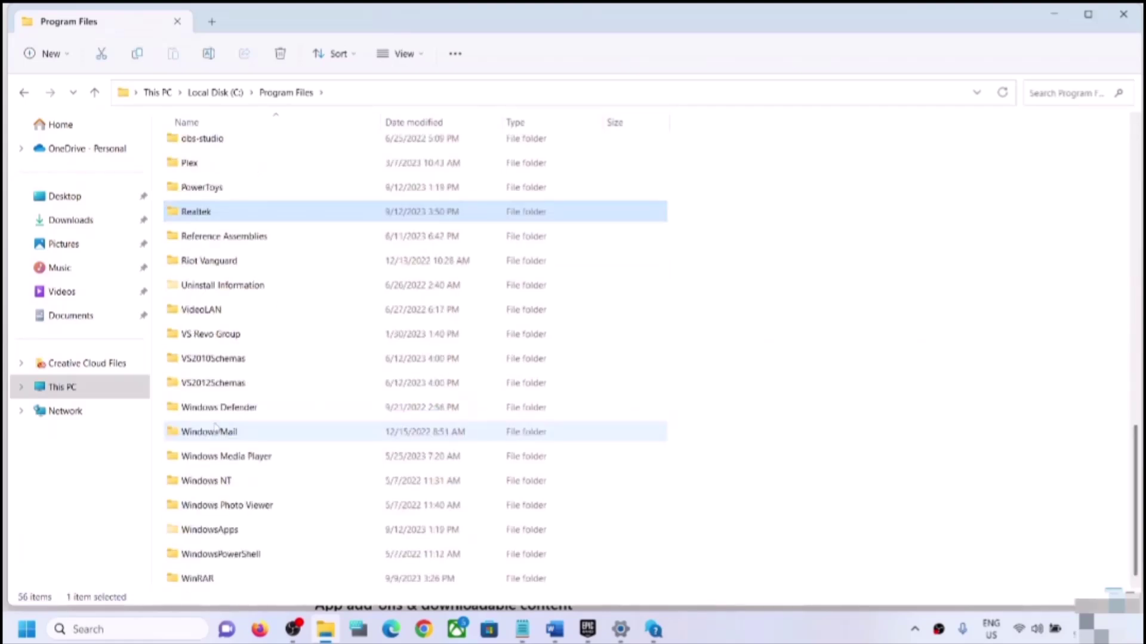
pyautogui.doubleClick(221, 213)
# Step: Rename the RsProviders folder to RsProviders.old
pyautogui.click(194, 150)
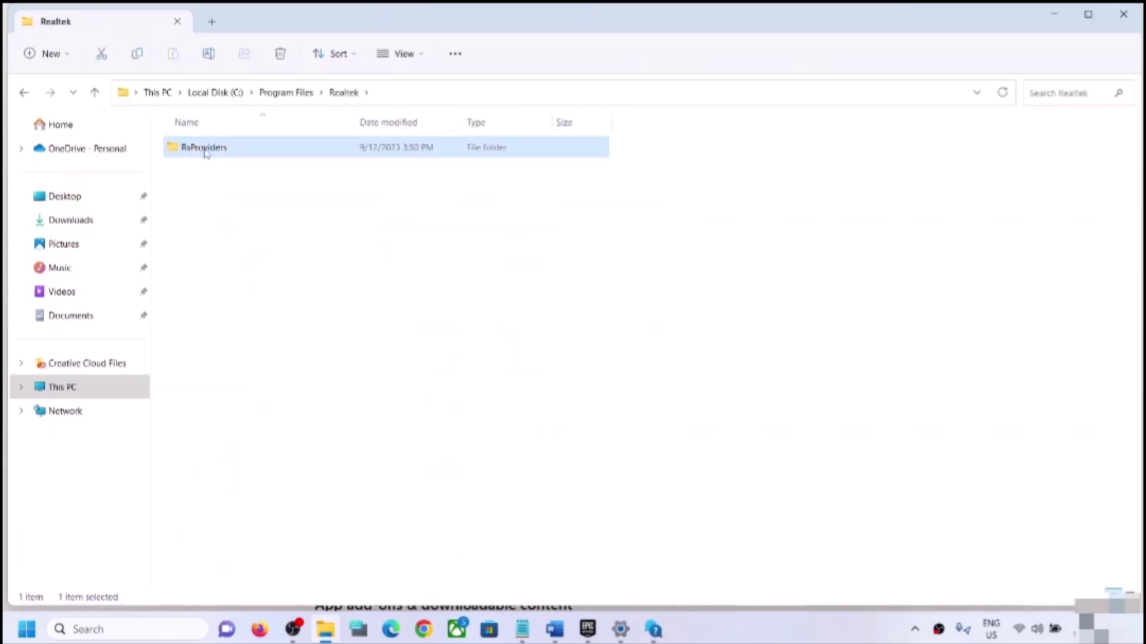
pyautogui.rightClick(210, 154)
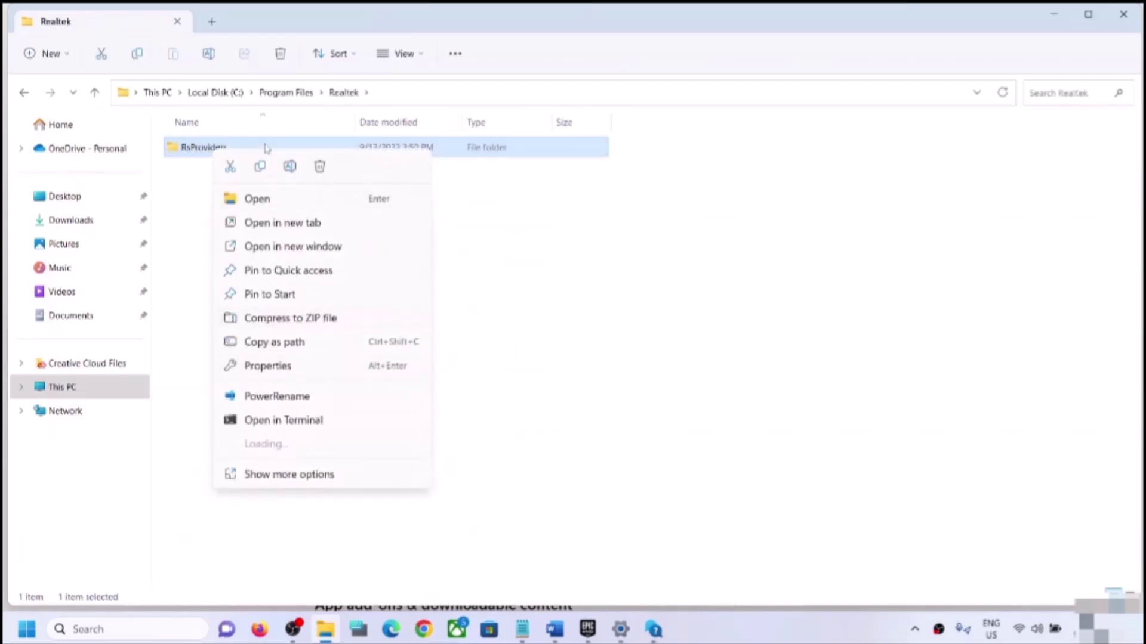
pyautogui.click(290, 166)
pyautogui.click(238, 151)
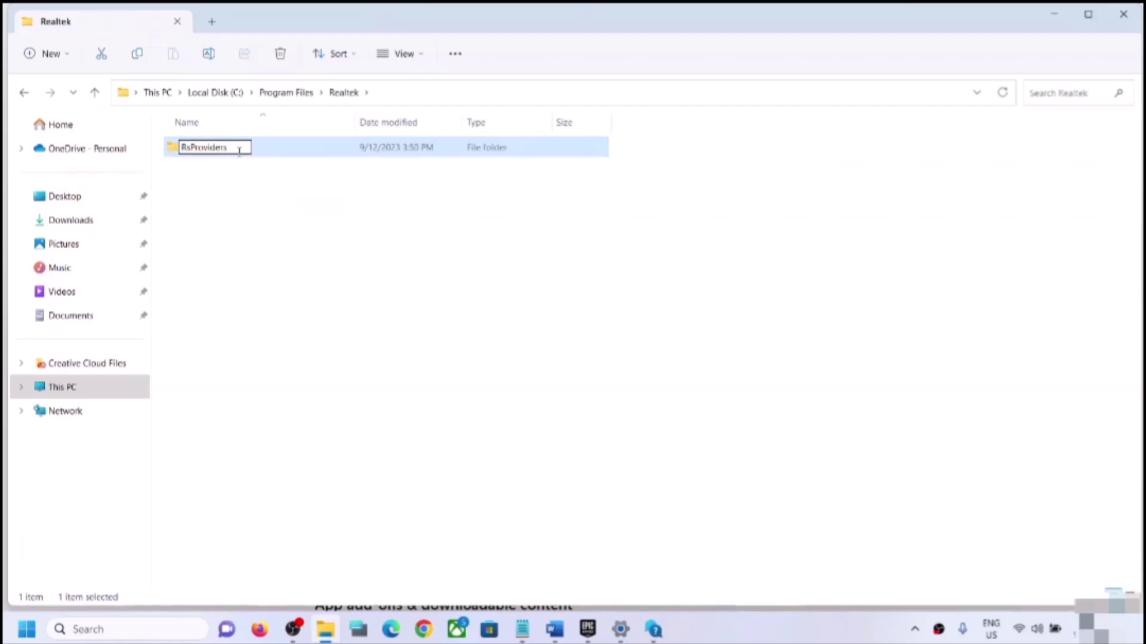
pyautogui.write('.old')
pyautogui.press('Return')
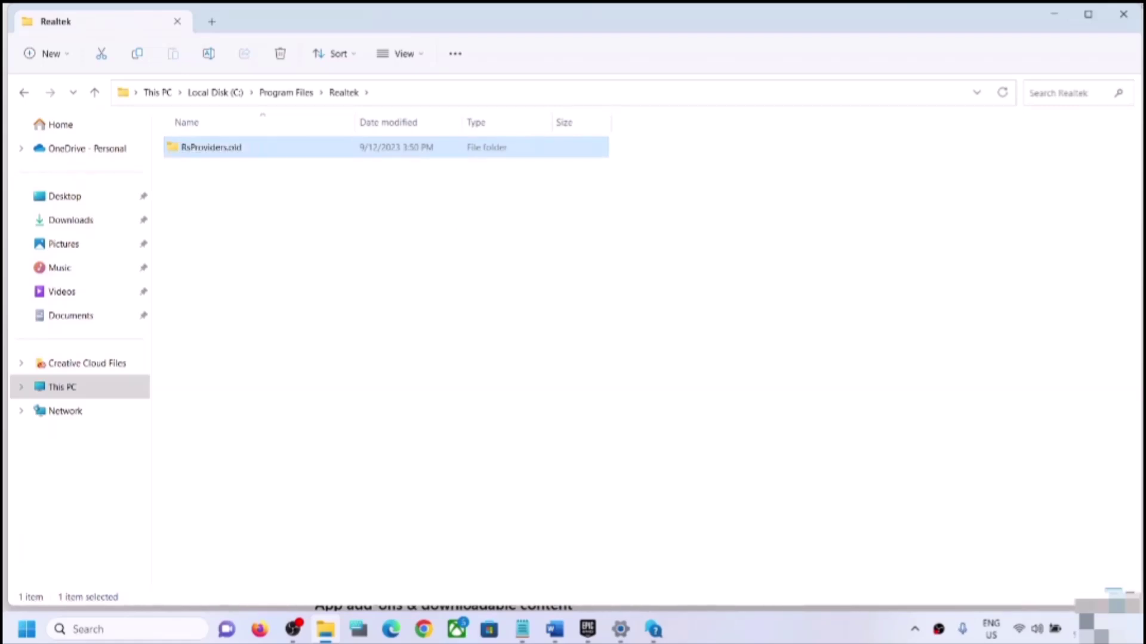
# Step: Close the Realtek folder window and open the computer's power options, which include Restart
pyautogui.click(658, 233)
pyautogui.click(1123, 14)
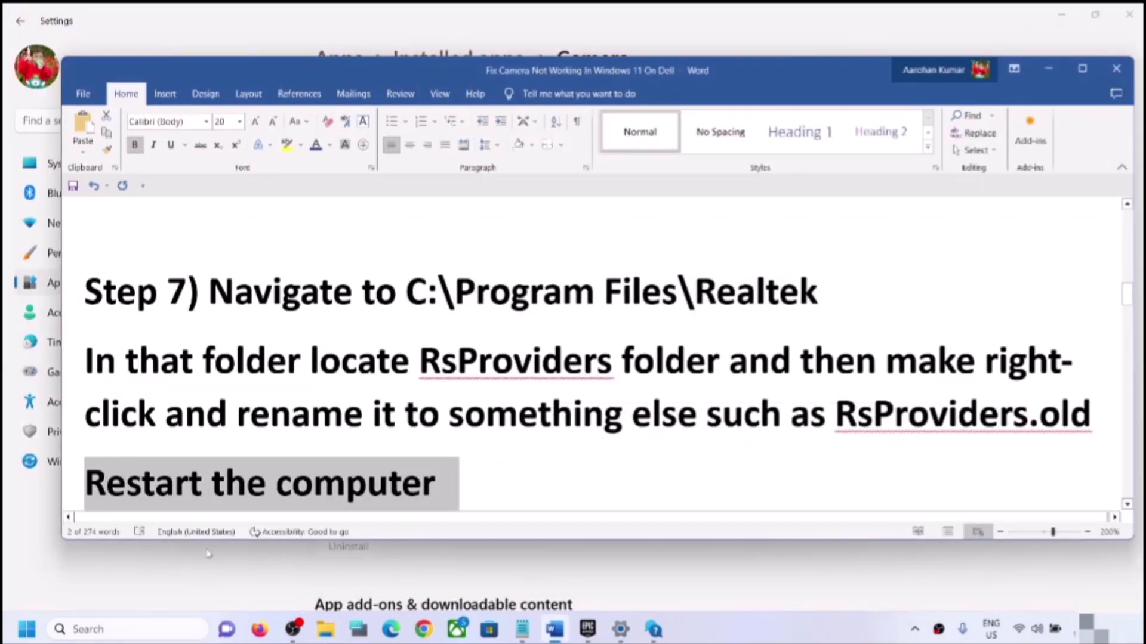
pyautogui.click(27, 629)
pyautogui.click(436, 575)
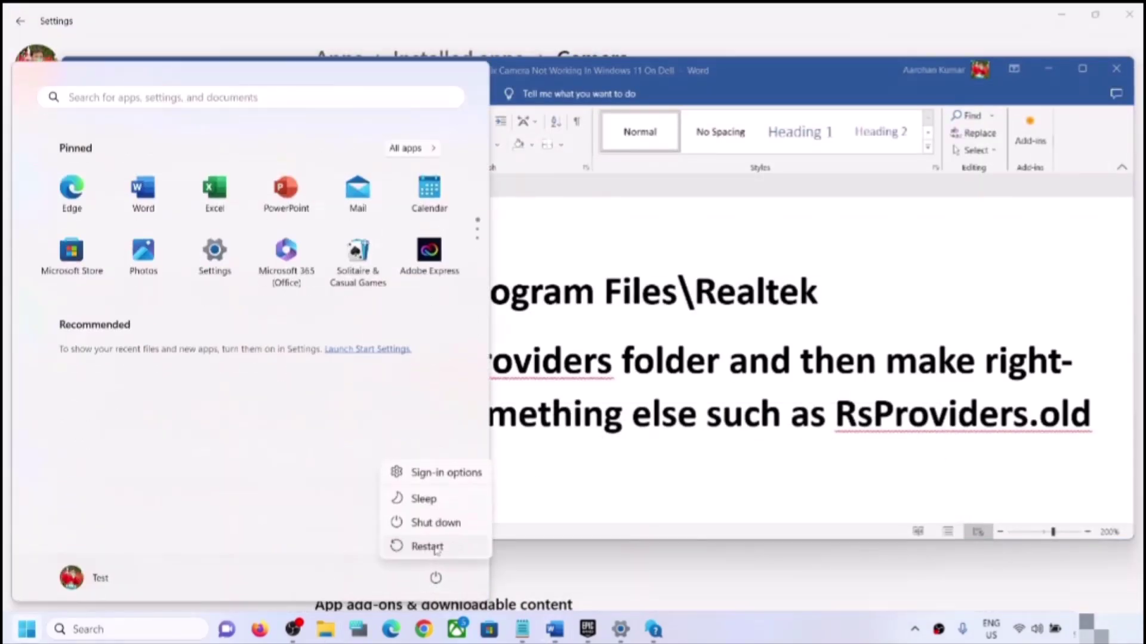
# Step: Leave the power options and highlight part of the rename instruction in Step 7 of the document
pyautogui.click(418, 545)
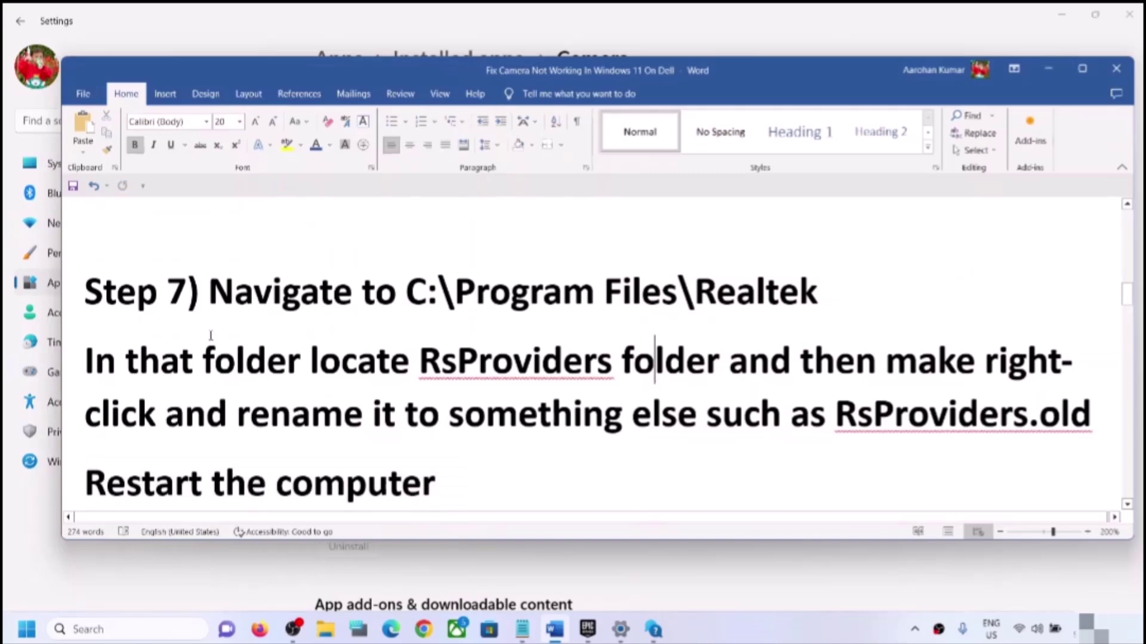
pyautogui.hotkey('ctrl', 'z')
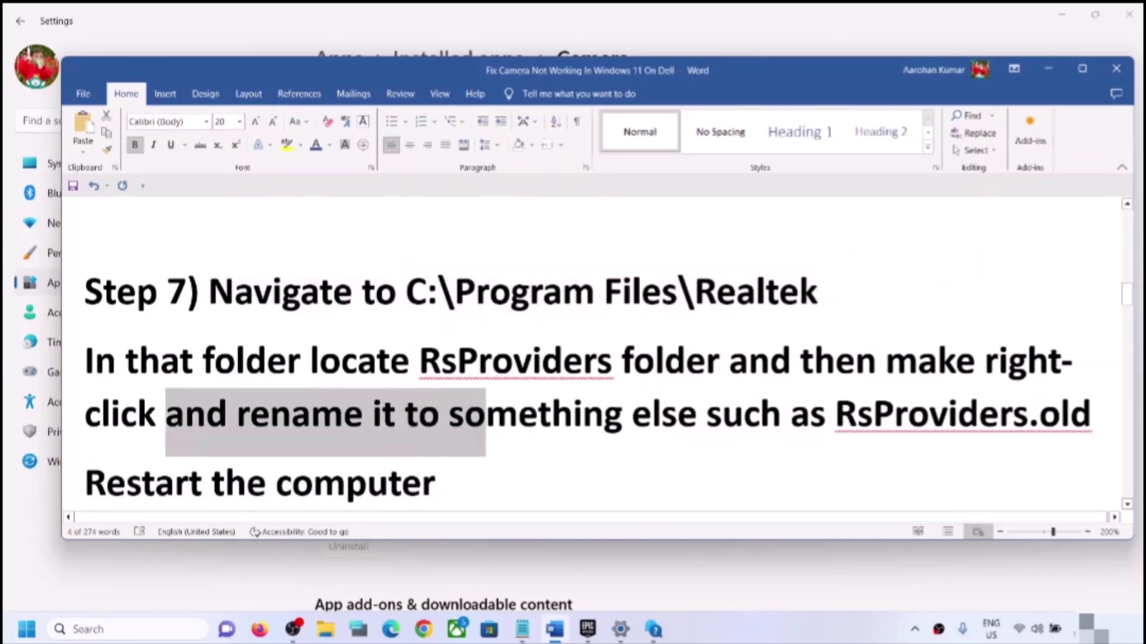
# Step: Go through Step 8 for MSI laptops in the document, highlighting "few model numbers" and the Fn+F6 camera shortcut
pyautogui.scroll(-2, 278, 449)
pyautogui.scroll(-2, 278, 449)
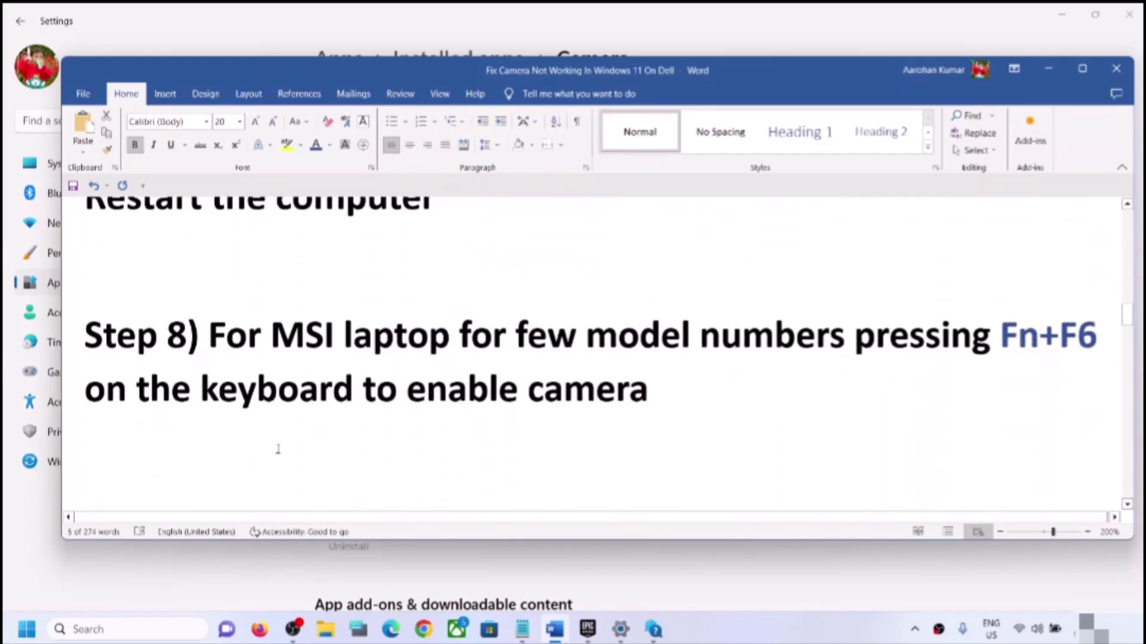
pyautogui.moveTo(301, 332); pyautogui.dragTo(853, 336)
pyautogui.click(563, 388)
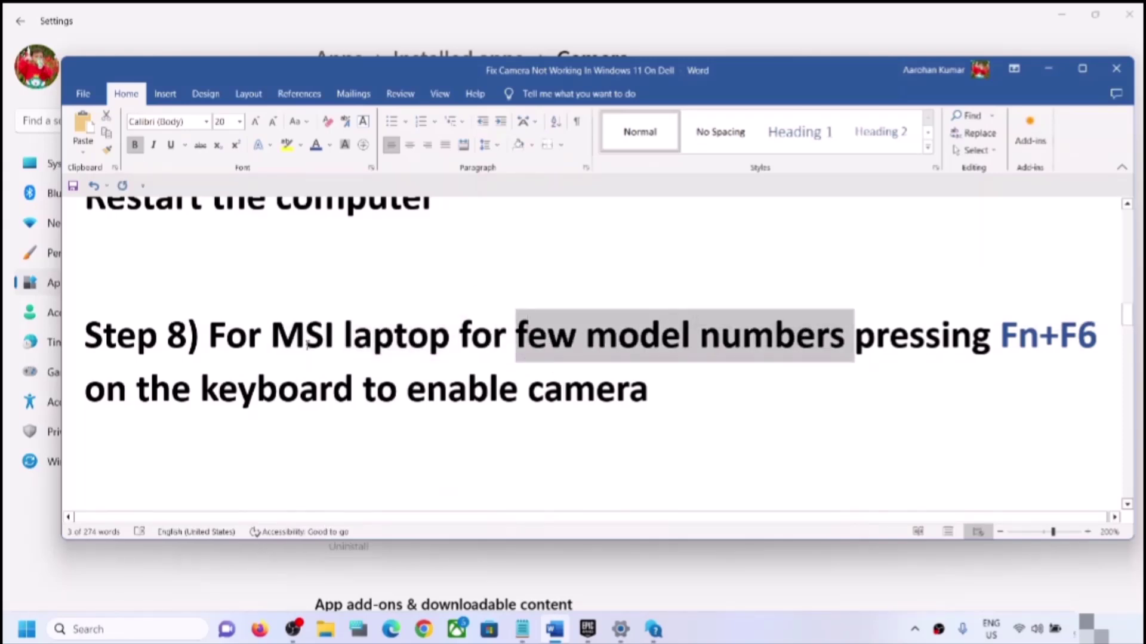
pyautogui.moveTo(271, 335); pyautogui.dragTo(373, 335)
pyautogui.click(740, 346)
pyautogui.moveTo(514, 334); pyautogui.dragTo(855, 336)
pyautogui.press('Down')
pyautogui.moveTo(1000, 334); pyautogui.dragTo(656, 387)
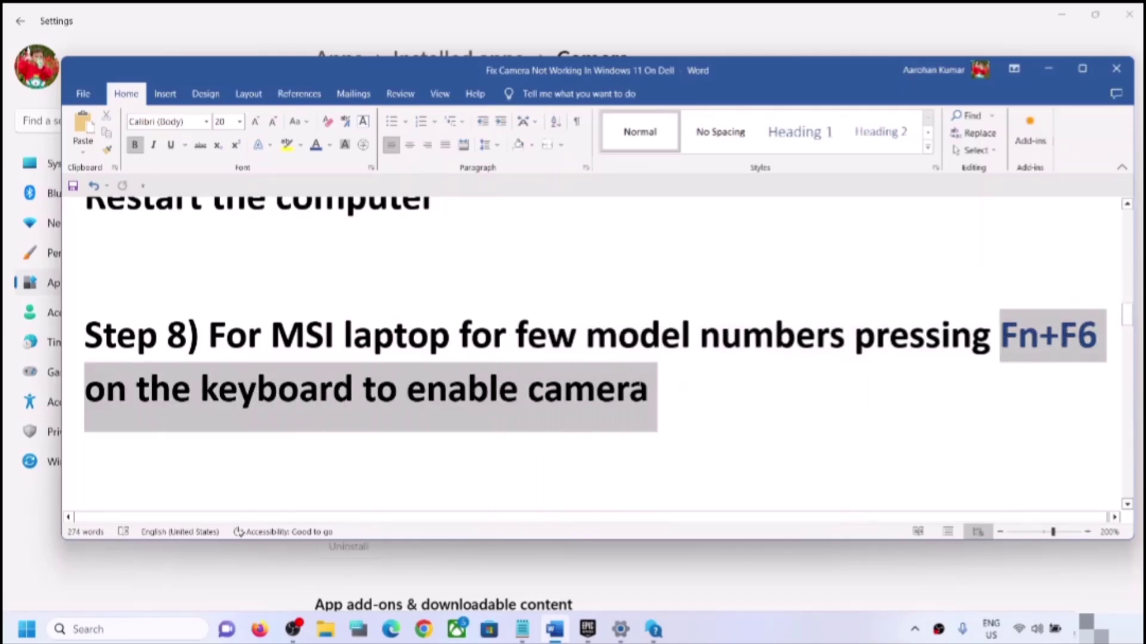
pyautogui.click(426, 391)
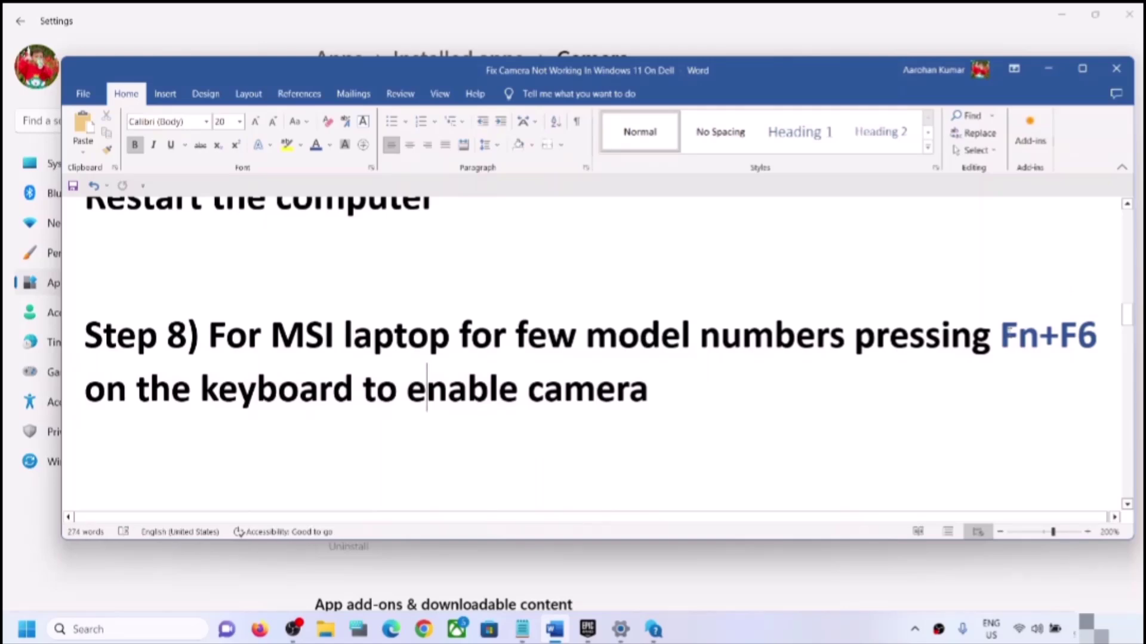
pyautogui.doubleClick(1048, 336)
# Step: Read Step 9 for Asus computers and highlight its F10 instruction for enabling the camera
pyautogui.scroll(-3, 567, 407)
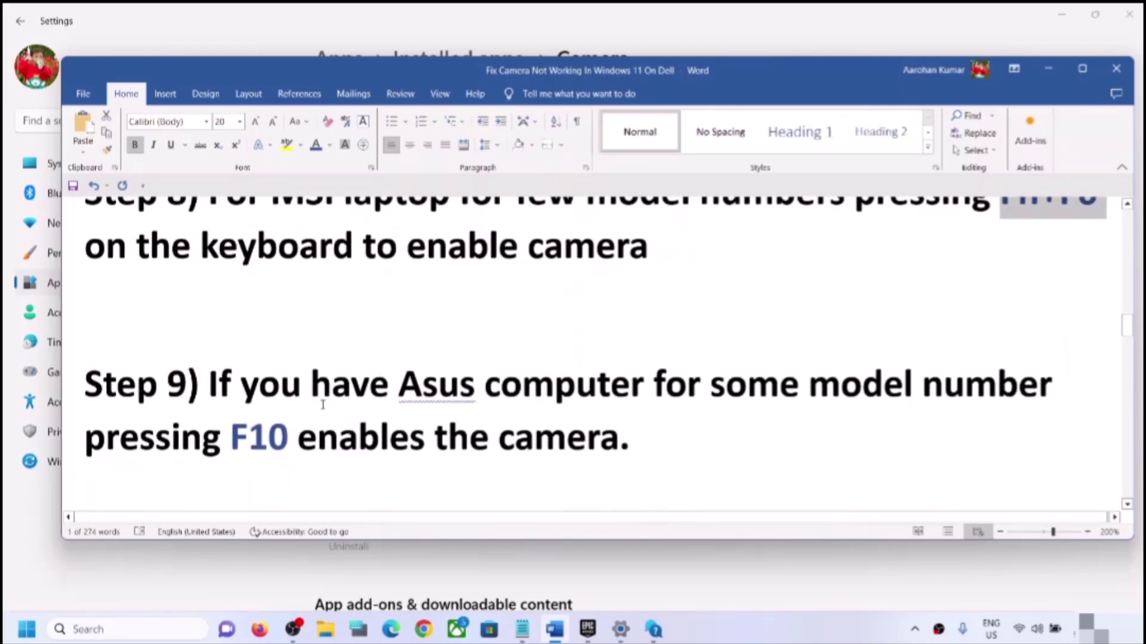
pyautogui.moveTo(283, 391); pyautogui.dragTo(619, 442)
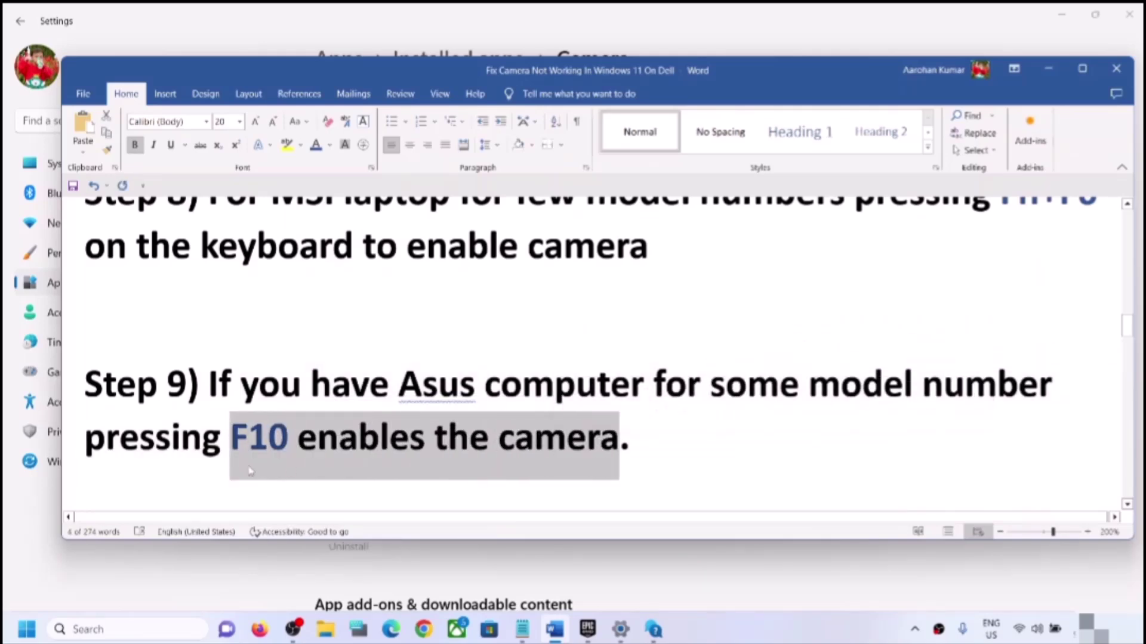
pyautogui.moveTo(230, 438); pyautogui.dragTo(338, 440)
pyautogui.press('Right')
# Step: Move on to Step 10 of the document and highlight the words "Some HP laptop"
pyautogui.scroll(-4, 292, 451)
pyautogui.scroll(-1, 294, 453)
pyautogui.scroll(1, 295, 430)
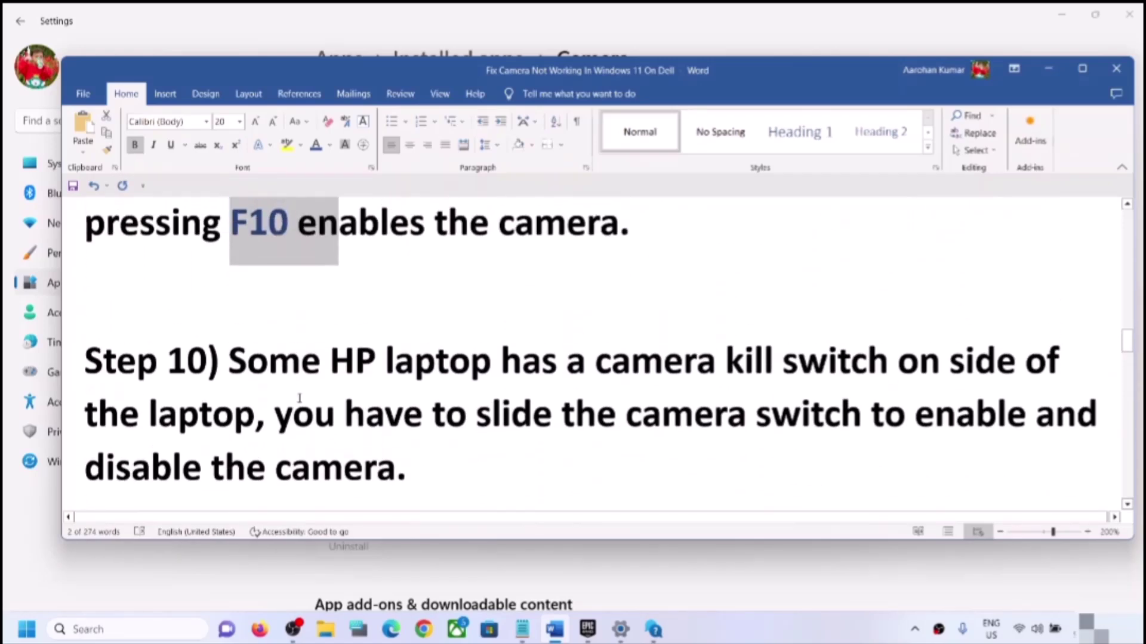
pyautogui.moveTo(344, 374); pyautogui.dragTo(561, 376)
pyautogui.click(433, 412)
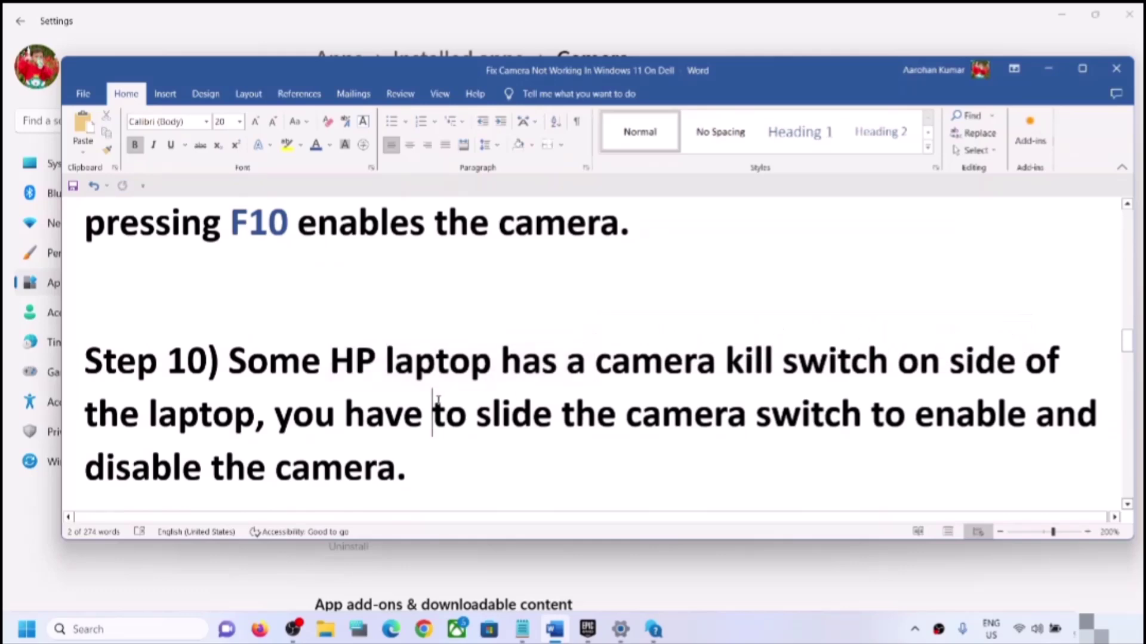
pyautogui.moveTo(230, 361); pyautogui.dragTo(500, 364)
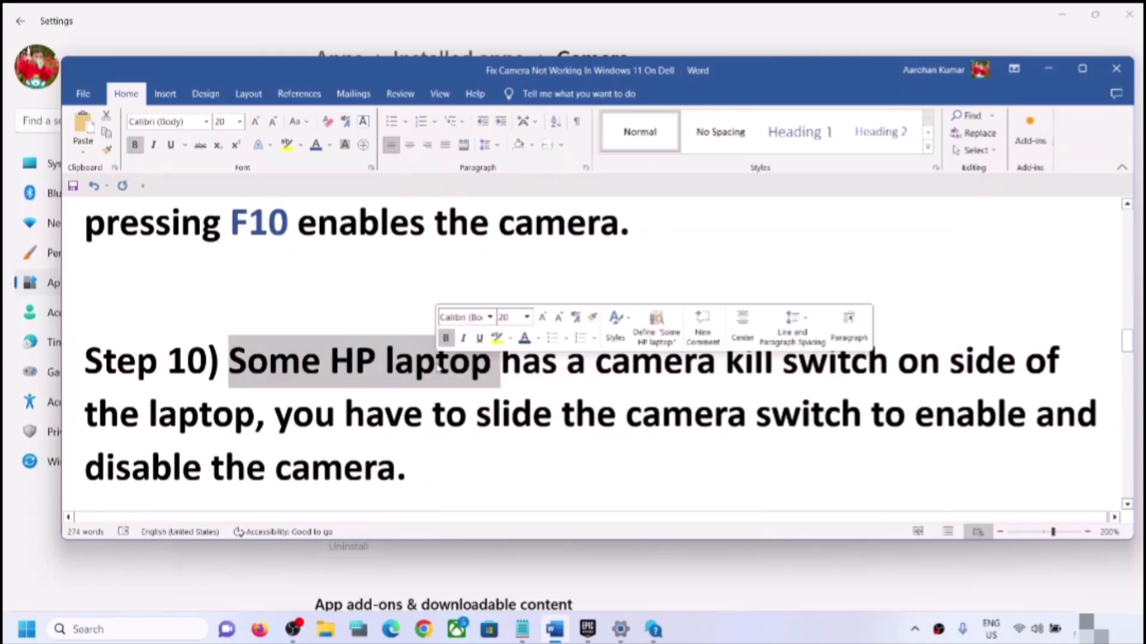
pyautogui.click(593, 396)
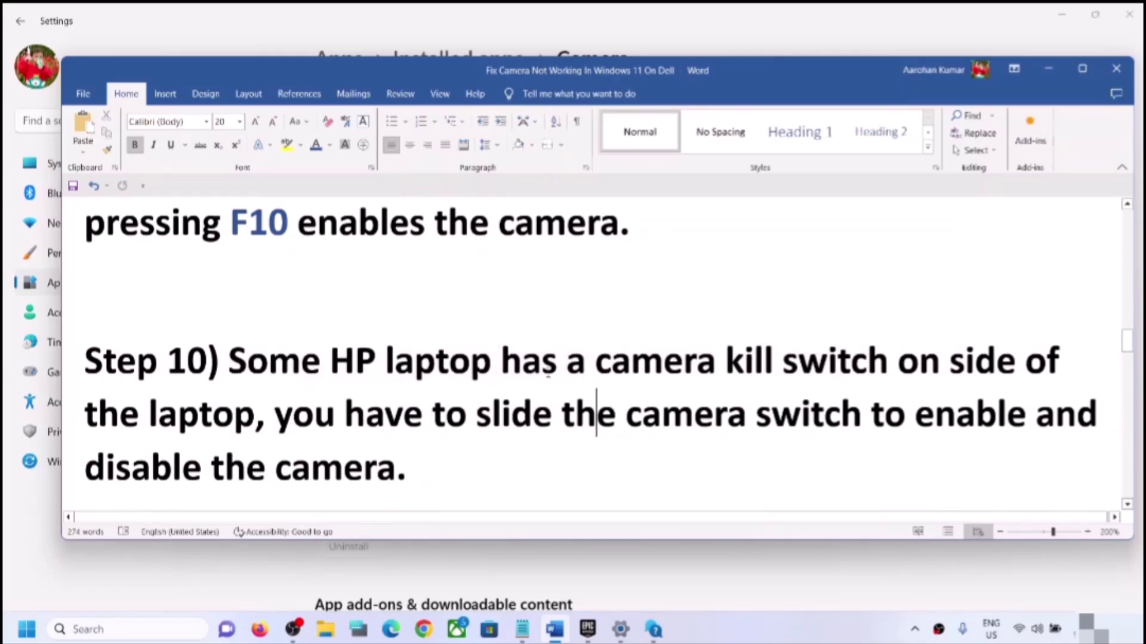
# Step: Highlight the "camera kill switch on side of the laptop" and "disable the camera" phrases in Step 10
pyautogui.moveTo(595, 367); pyautogui.dragTo(267, 412)
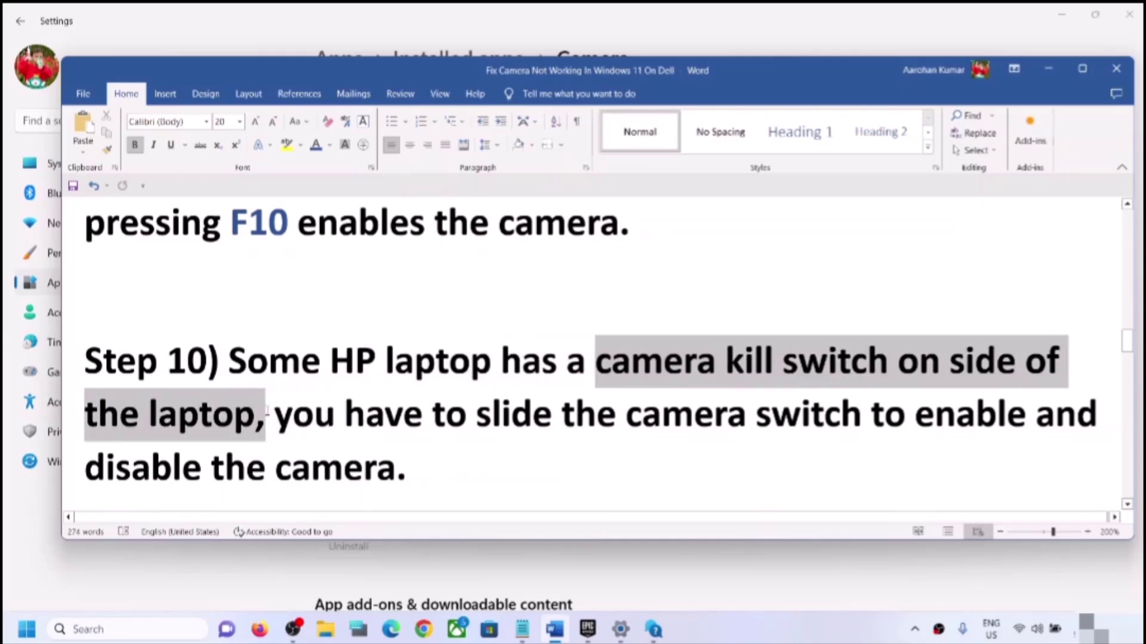
pyautogui.click(670, 460)
pyautogui.moveTo(597, 367); pyautogui.dragTo(897, 367)
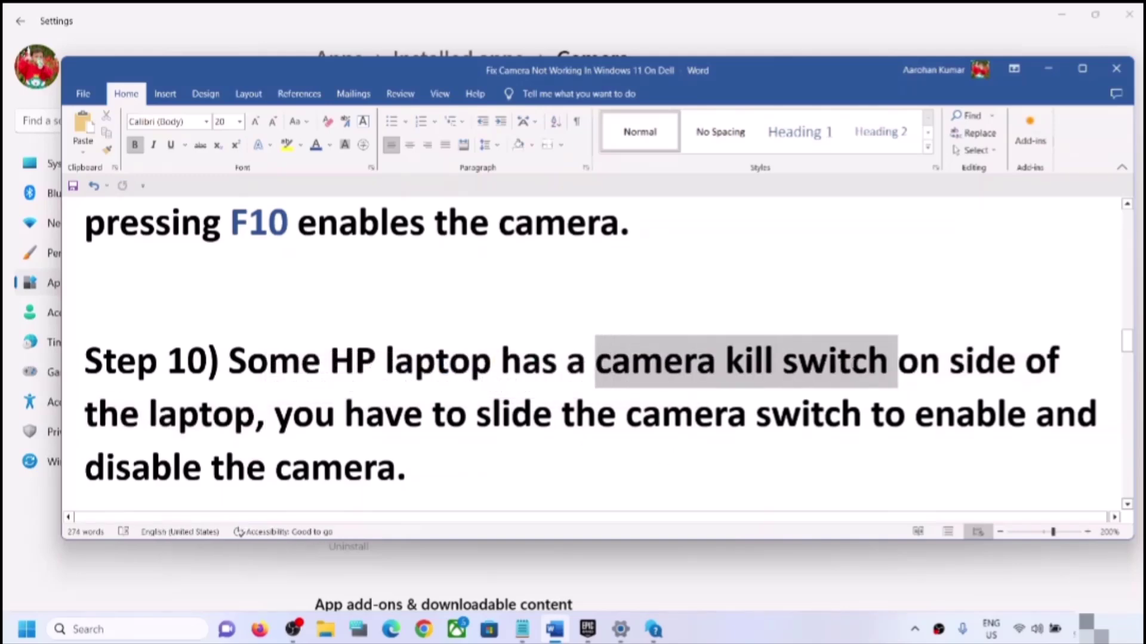
pyautogui.click(693, 413)
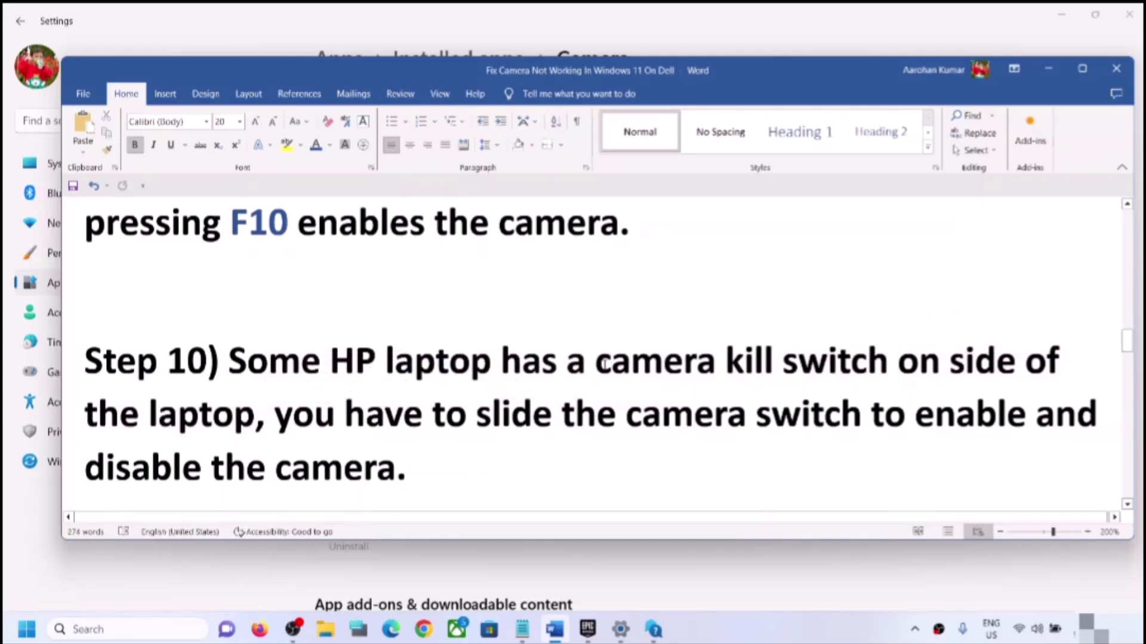
pyautogui.moveTo(599, 364); pyautogui.dragTo(823, 371)
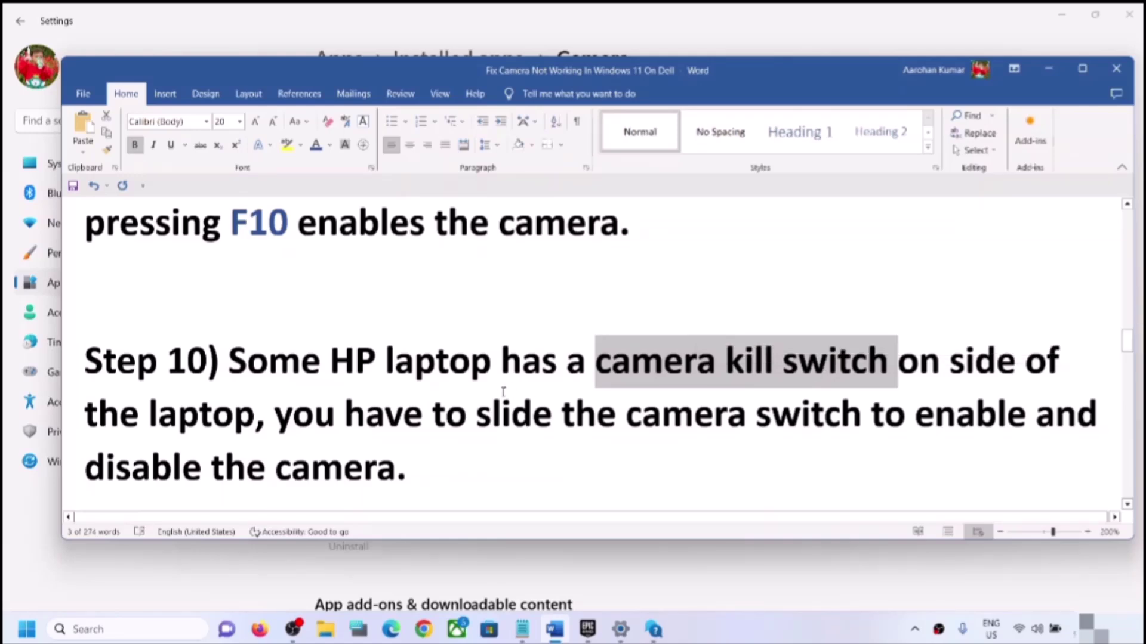
pyautogui.click(663, 364)
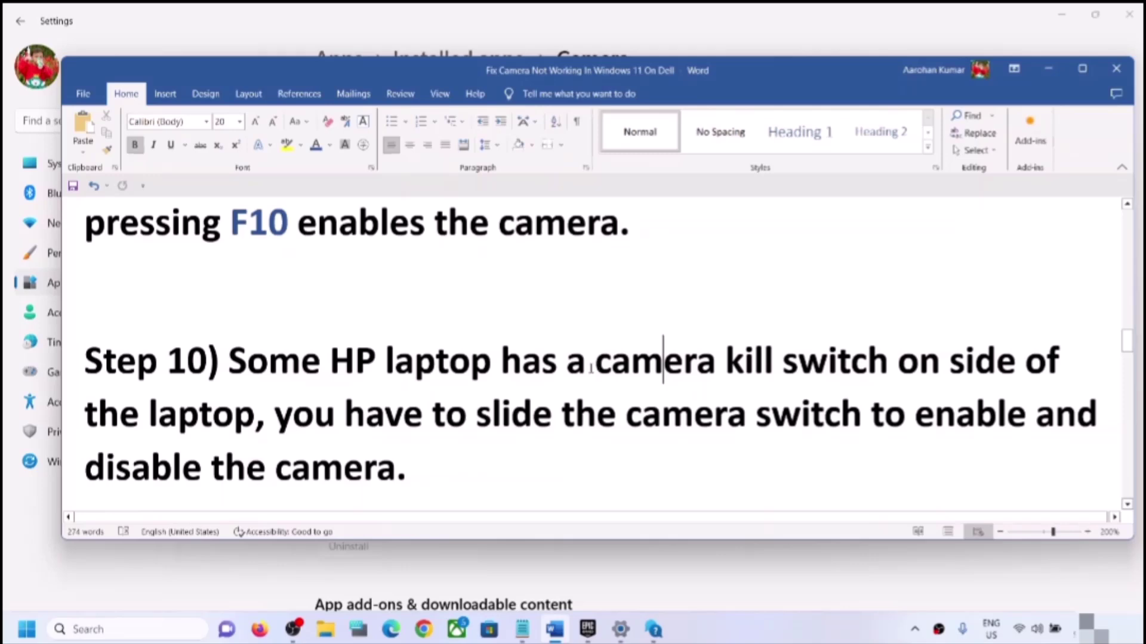
pyautogui.moveTo(595, 362); pyautogui.dragTo(949, 362)
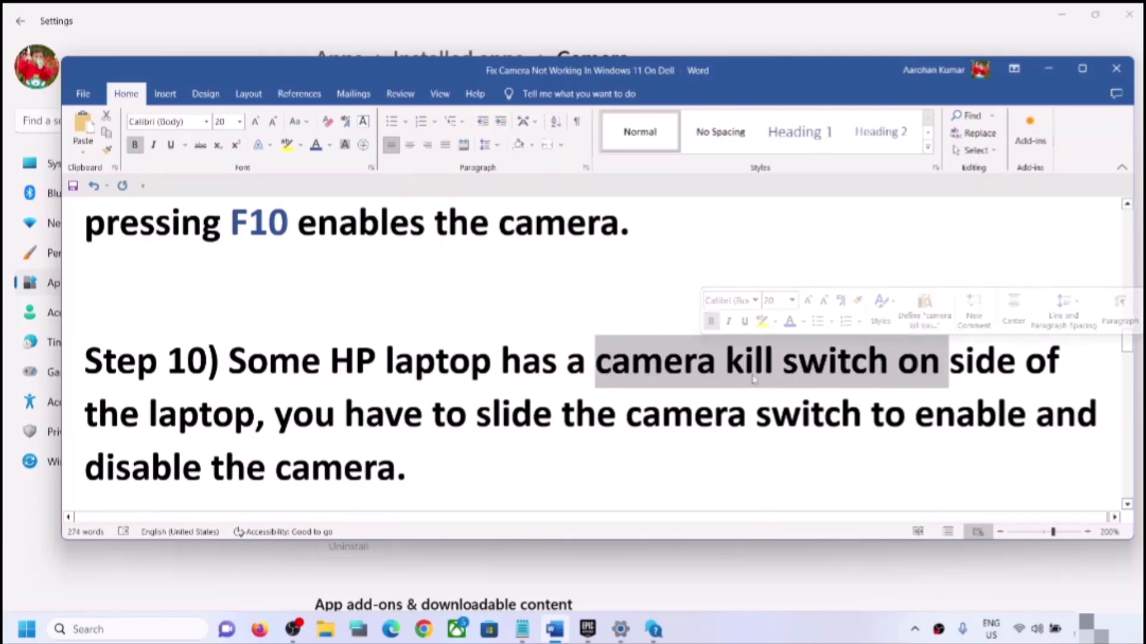
pyautogui.moveTo(800, 414); pyautogui.dragTo(431, 414)
pyautogui.moveTo(154, 471); pyautogui.dragTo(396, 472)
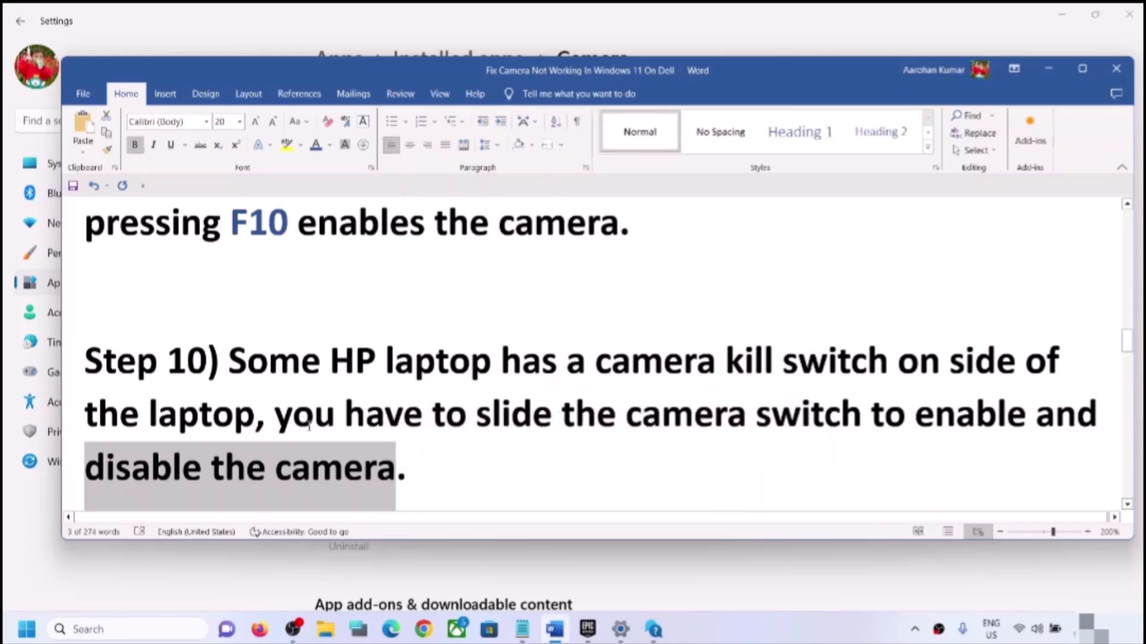
# Step: Read Step 11 for Lenovo computers and highlight the F8 key that may enable the camera
pyautogui.scroll(-4, 312, 425)
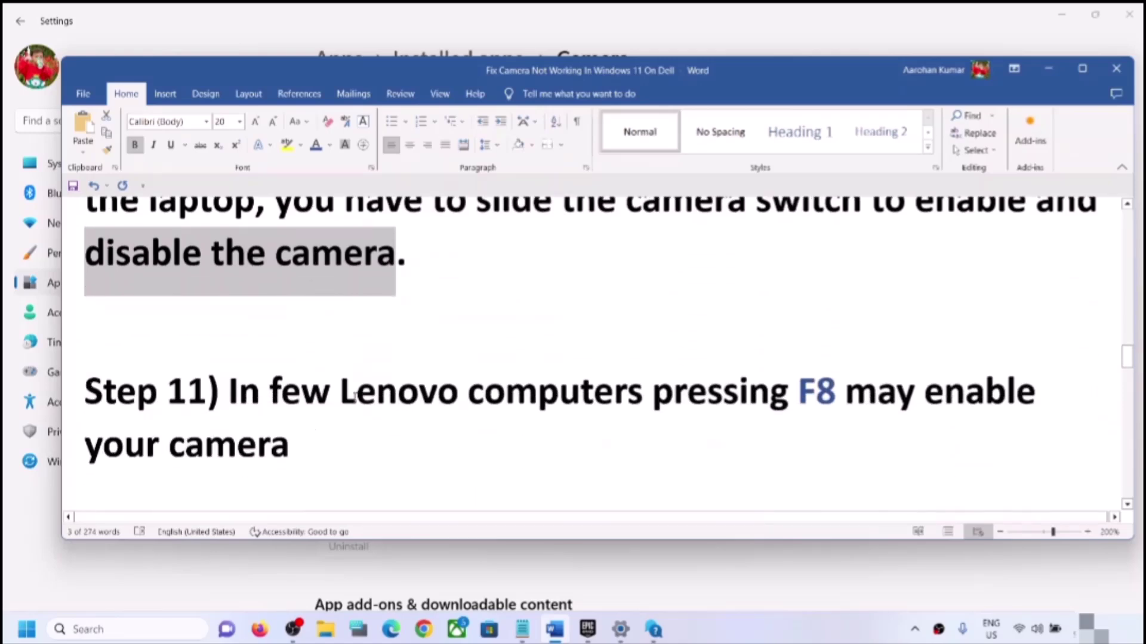
pyautogui.moveTo(352, 396); pyautogui.dragTo(838, 394)
pyautogui.click(755, 433)
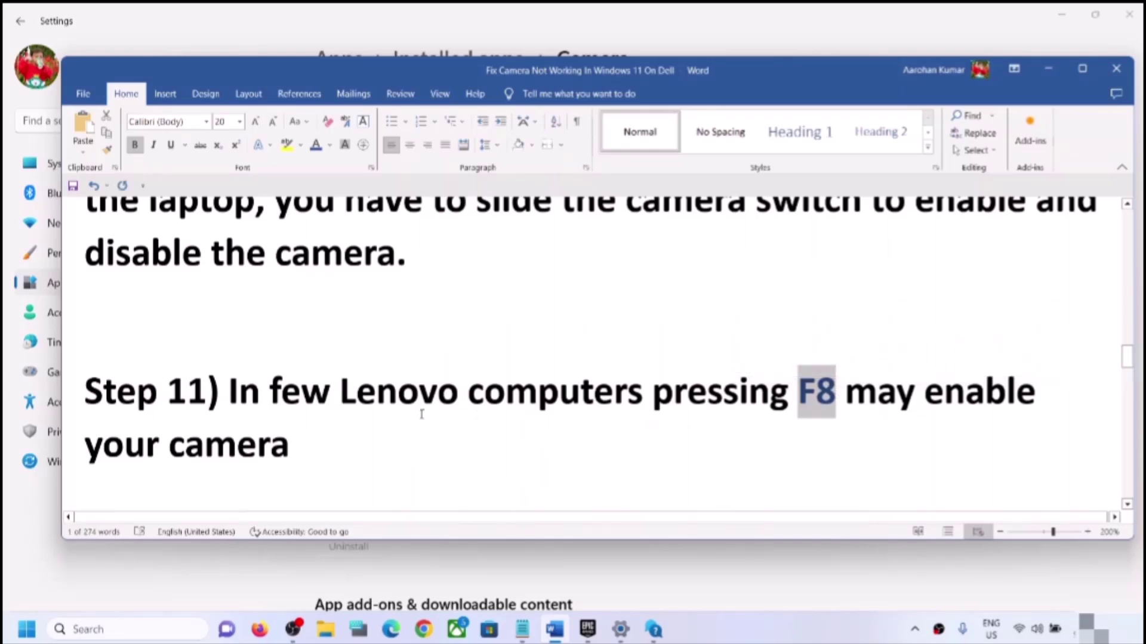
# Step: Highlight "Update camera driver from device manager" in Step 12 of the document
pyautogui.scroll(-3, 421, 412)
pyautogui.scroll(1, 421, 412)
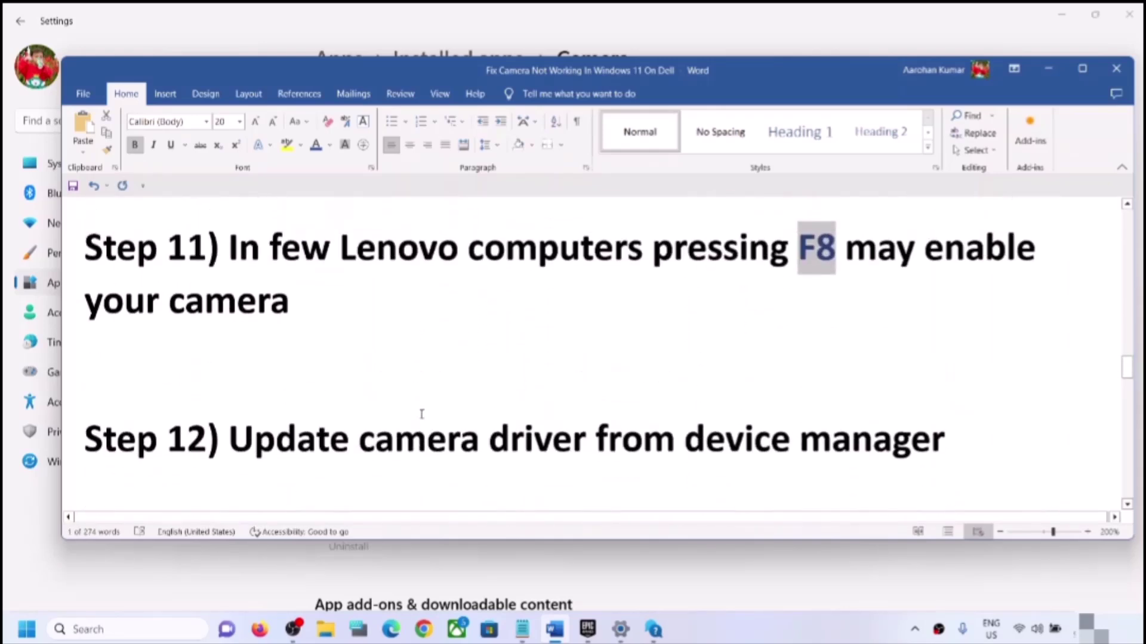
pyautogui.moveTo(251, 430); pyautogui.dragTo(919, 438)
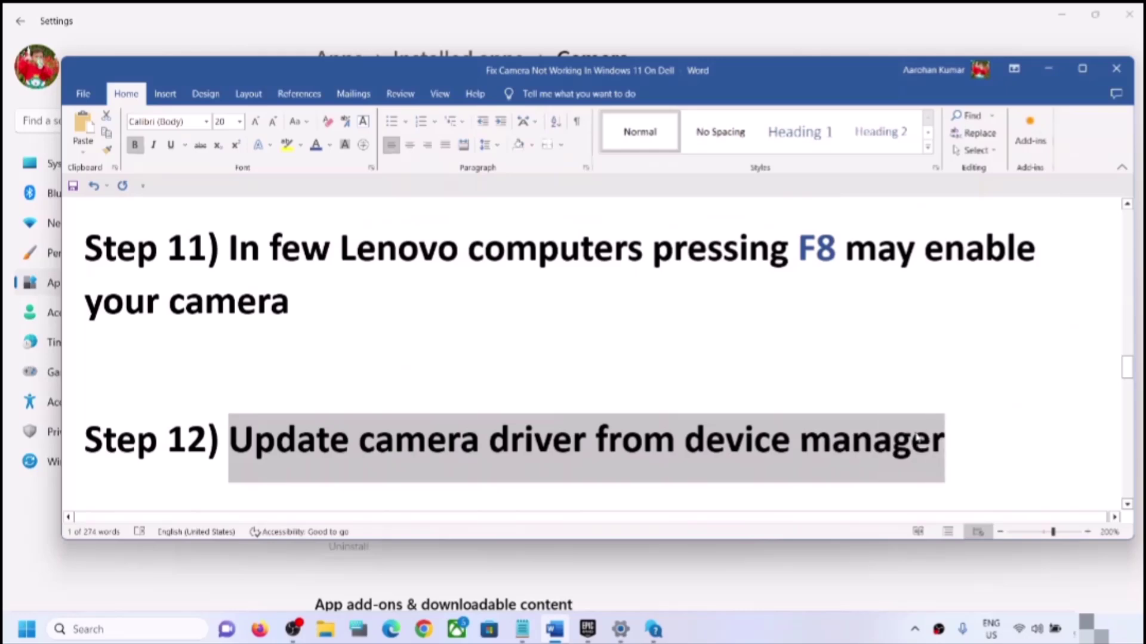
# Step: Open Device Manager, expand the Cameras category and select HP TrueVision HD Camera
pyautogui.rightClick(27, 632)
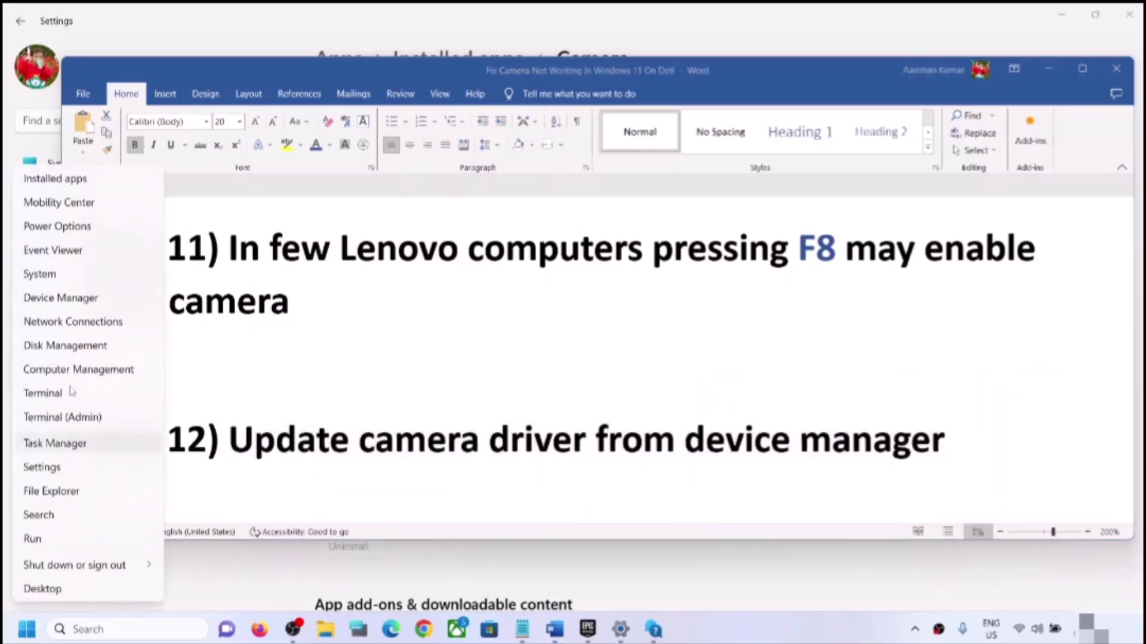
pyautogui.click(72, 297)
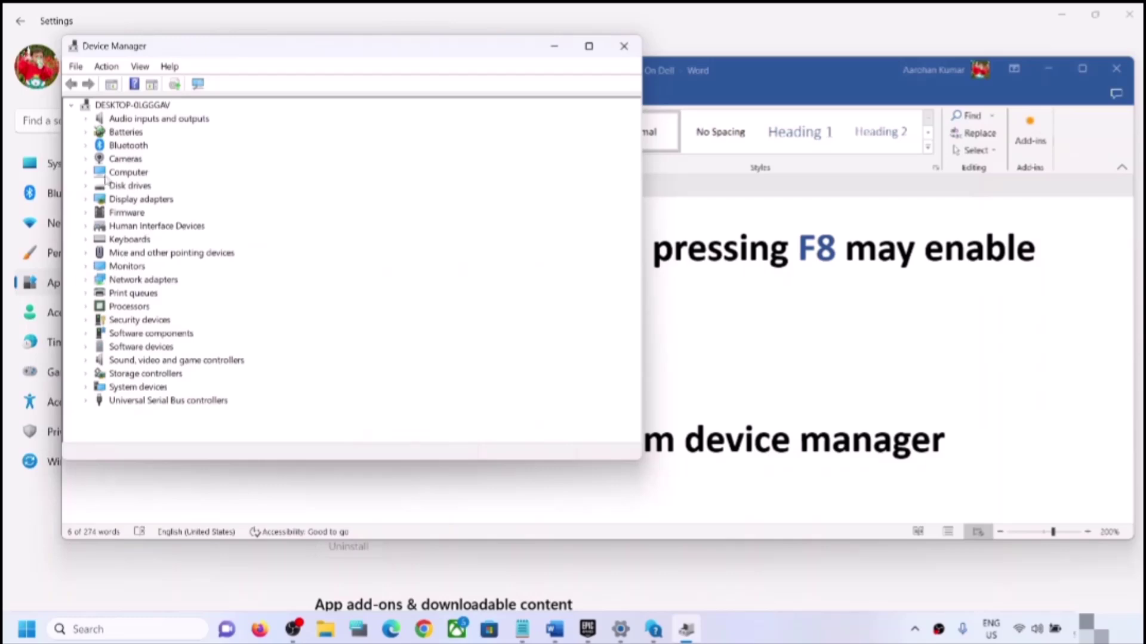
pyautogui.click(88, 160)
pyautogui.click(141, 172)
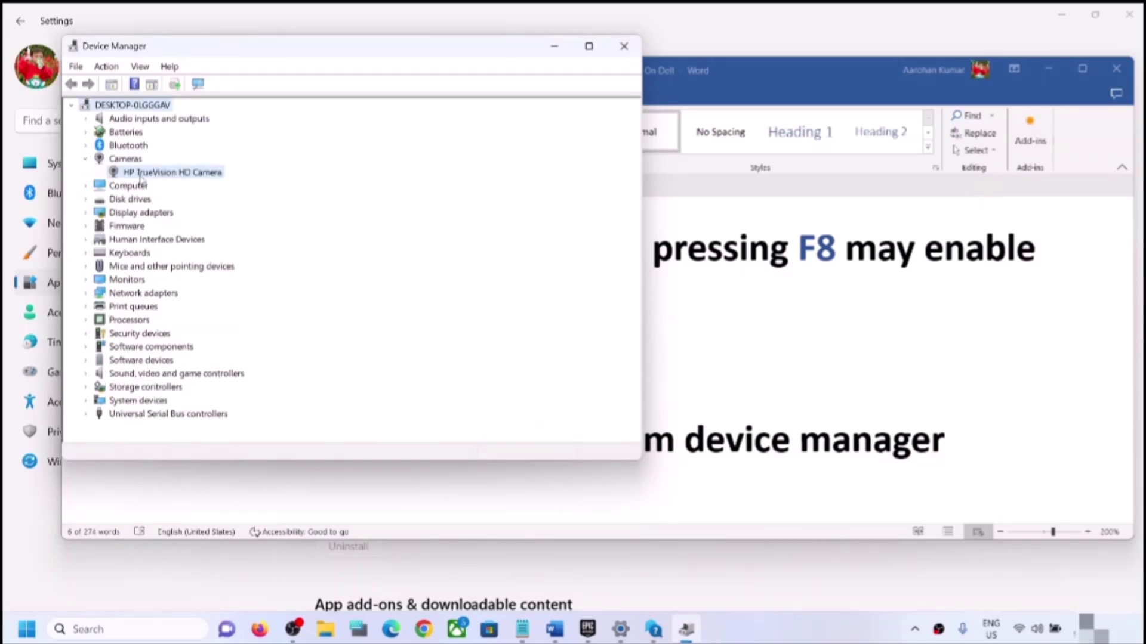
# Step: Search automatically for an updated HP TrueVision HD Camera driver, continue the search in Windows Update, and close Settings
pyautogui.rightClick(177, 174)
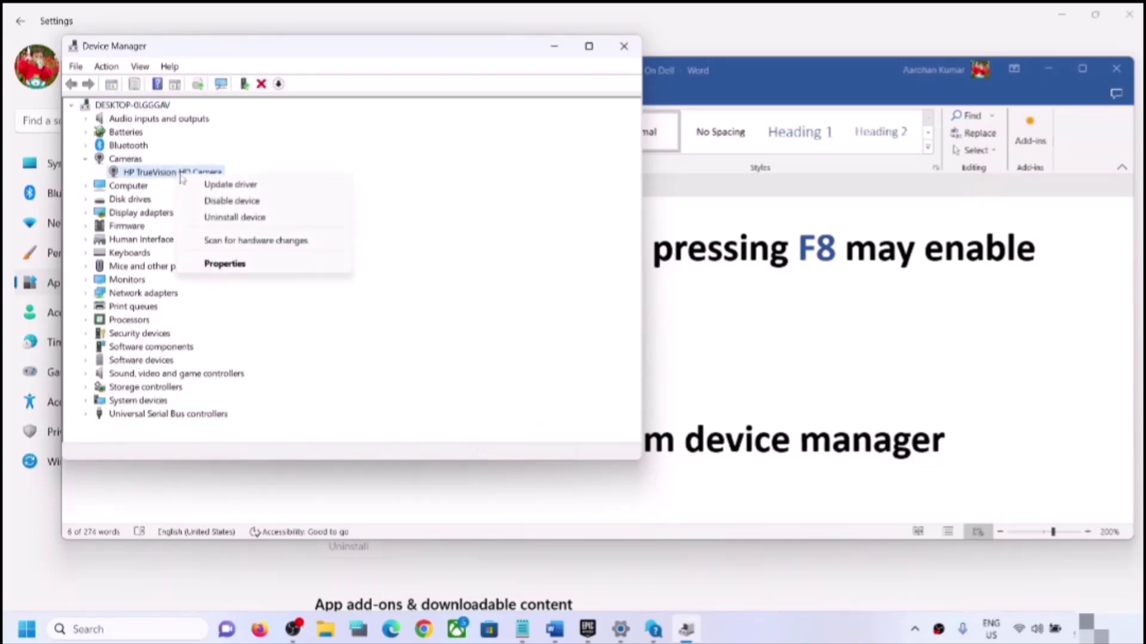
pyautogui.click(230, 183)
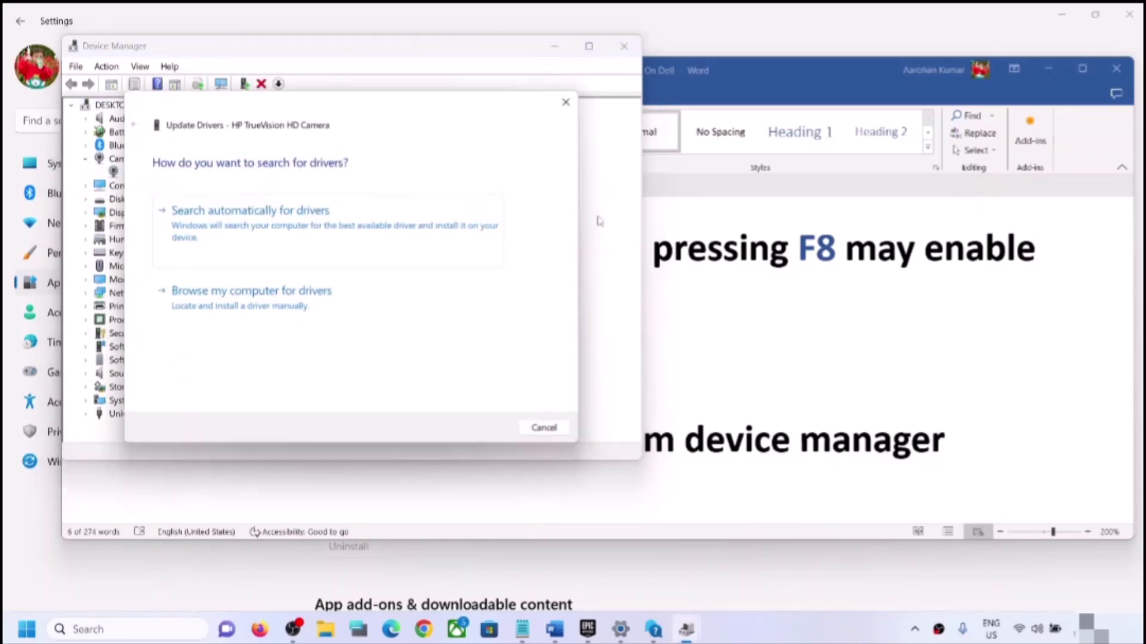
pyautogui.click(266, 225)
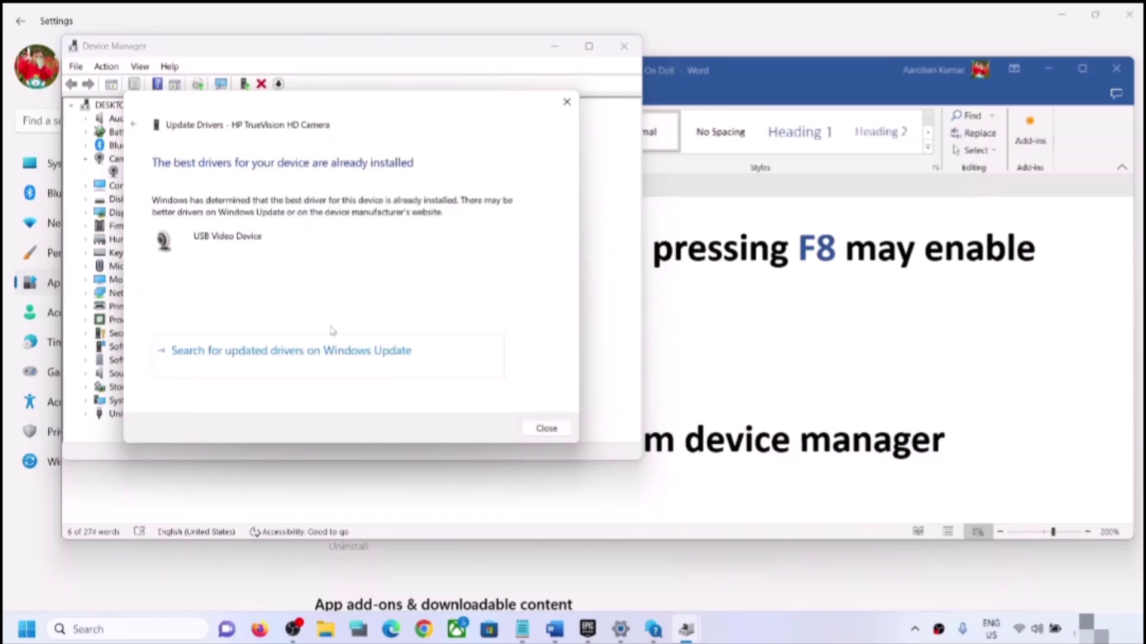
pyautogui.click(300, 352)
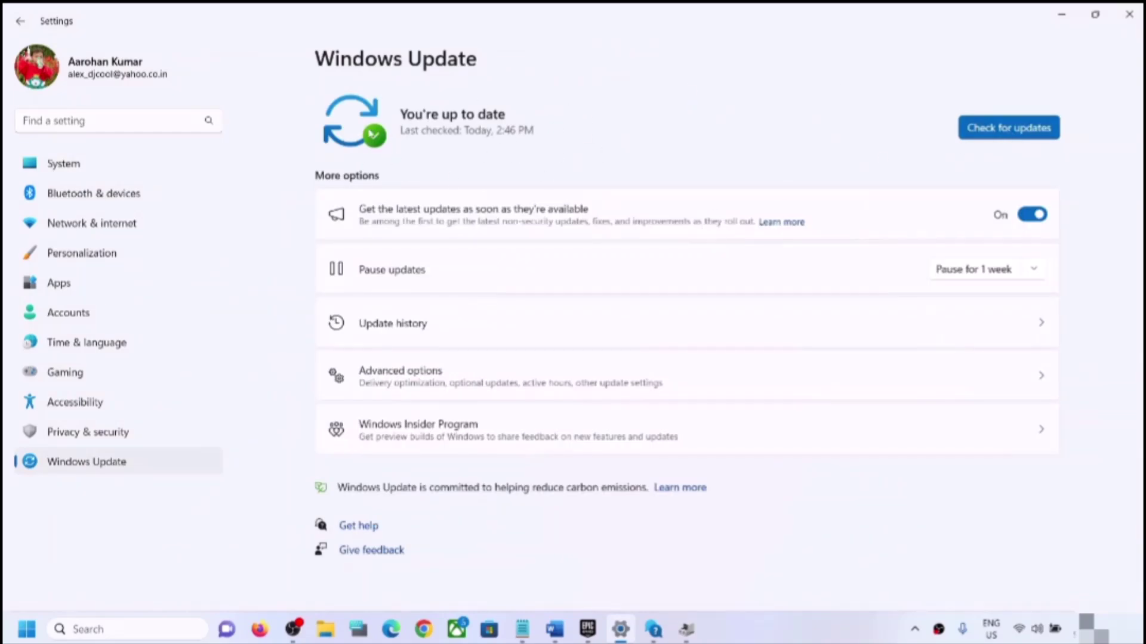
pyautogui.click(1129, 22)
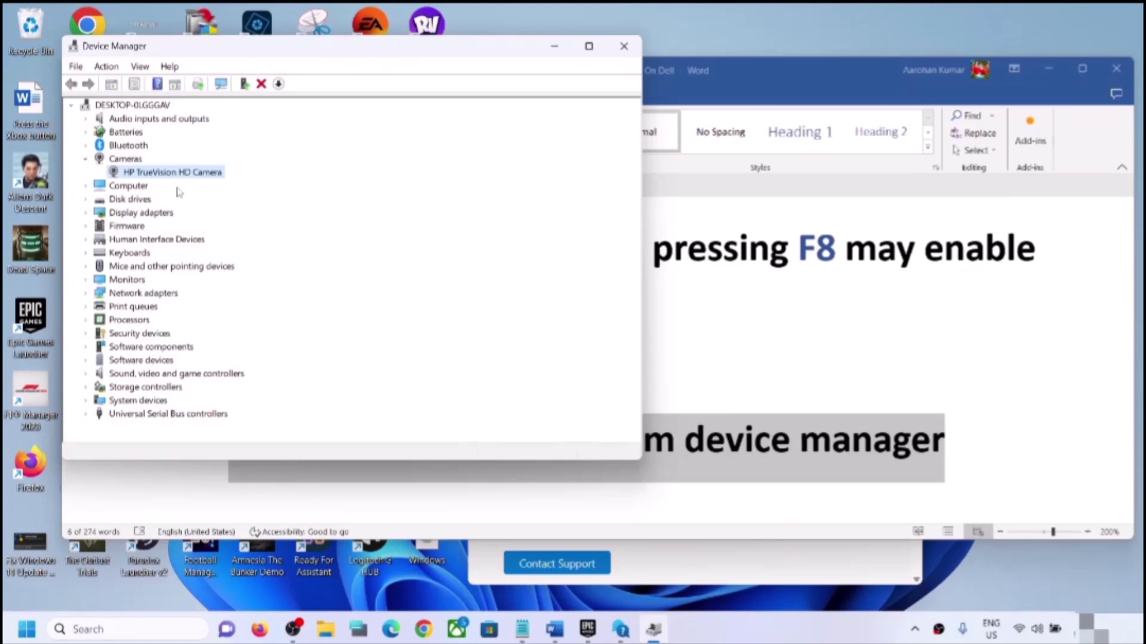
# Step: Try a manual driver update for HP TrueVision HD Camera with the compatible USB Video Device model, cancel it, and close Device Manager
pyautogui.rightClick(173, 178)
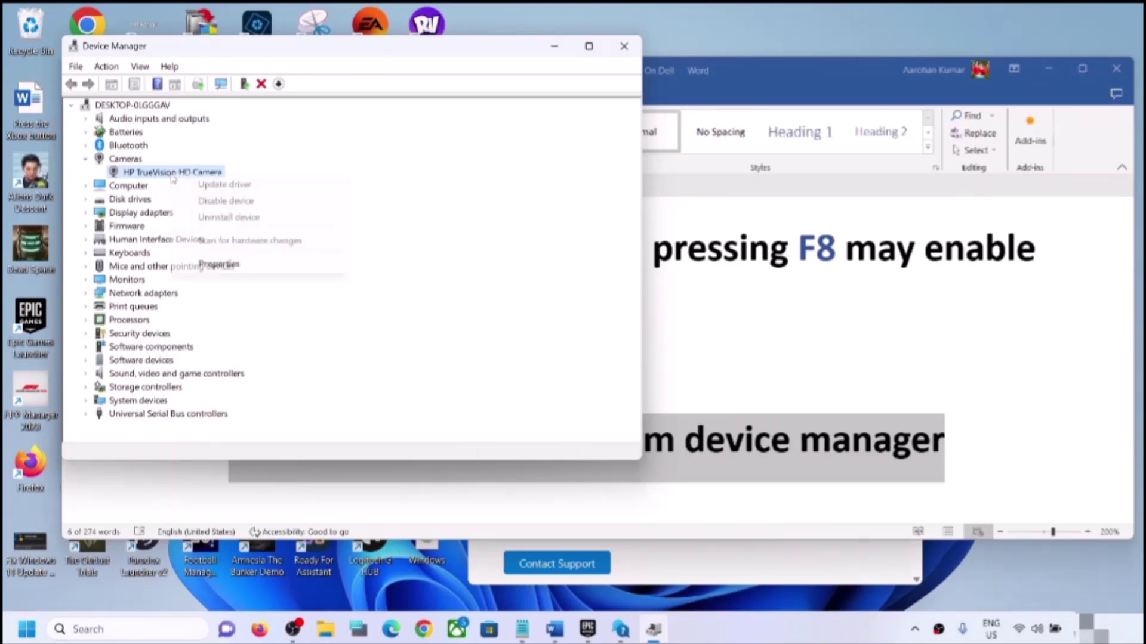
pyautogui.click(220, 185)
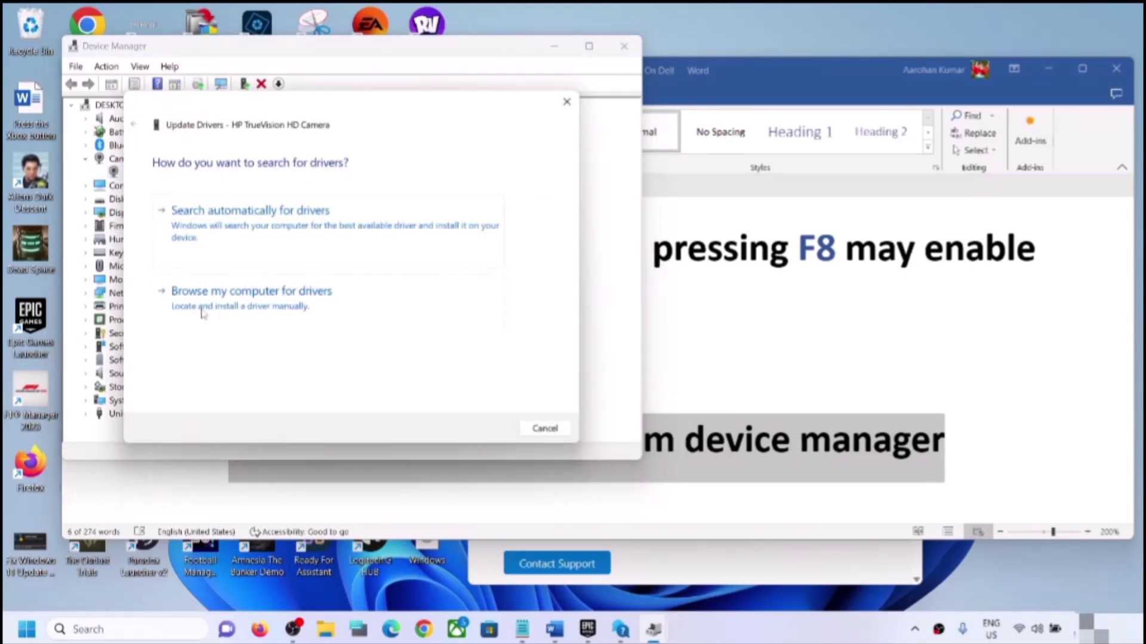
pyautogui.click(292, 313)
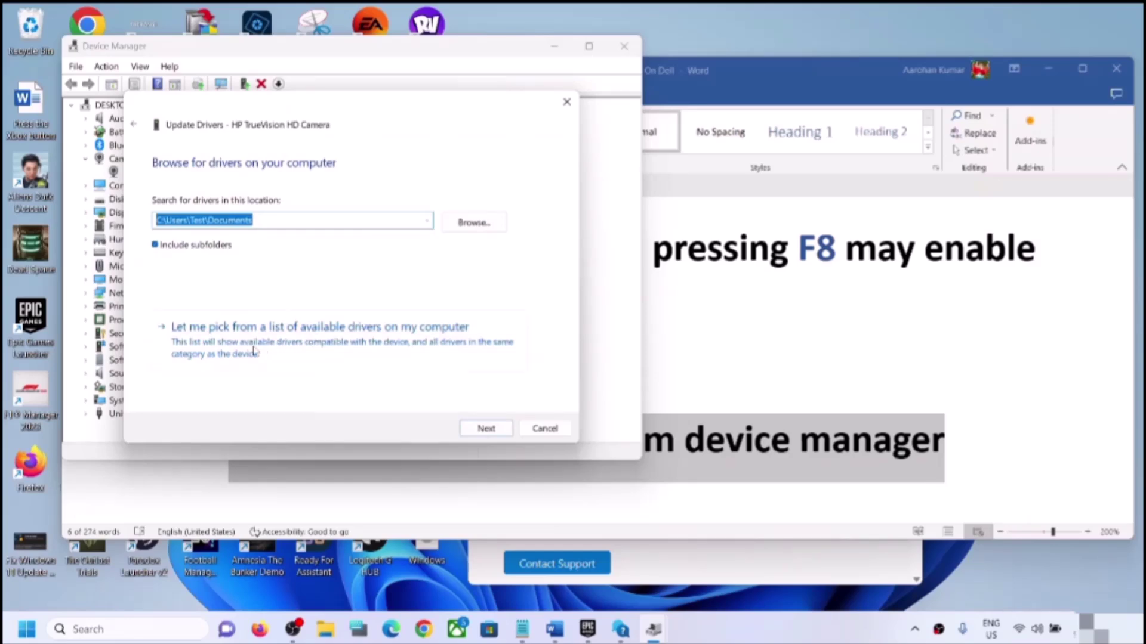
pyautogui.click(254, 351)
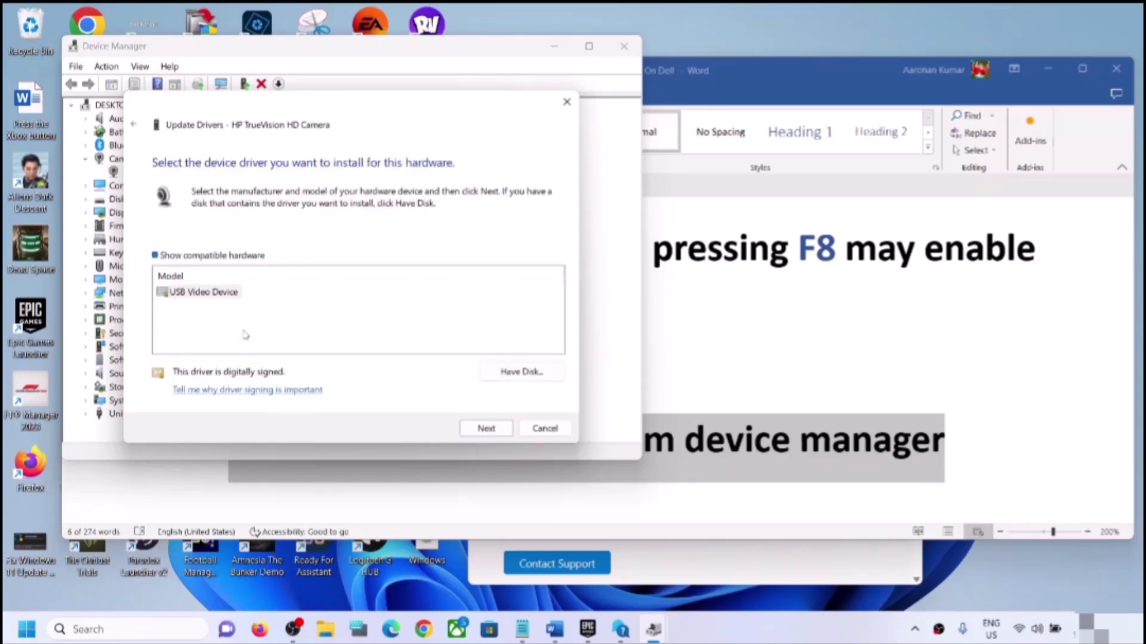
pyautogui.click(199, 297)
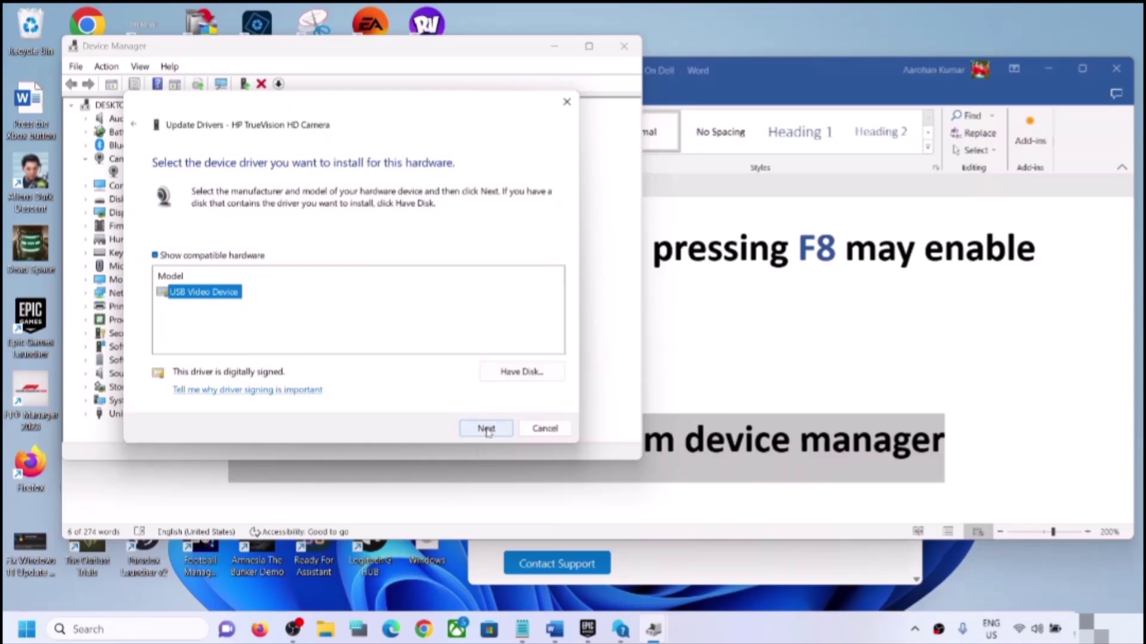
pyautogui.click(545, 429)
pyautogui.click(623, 46)
# Step: Highlight Step 13, "Update camera driver from system manufacturer's website", and the Dell, HP and Lenovo support links in the document
pyautogui.scroll(-5, 382, 326)
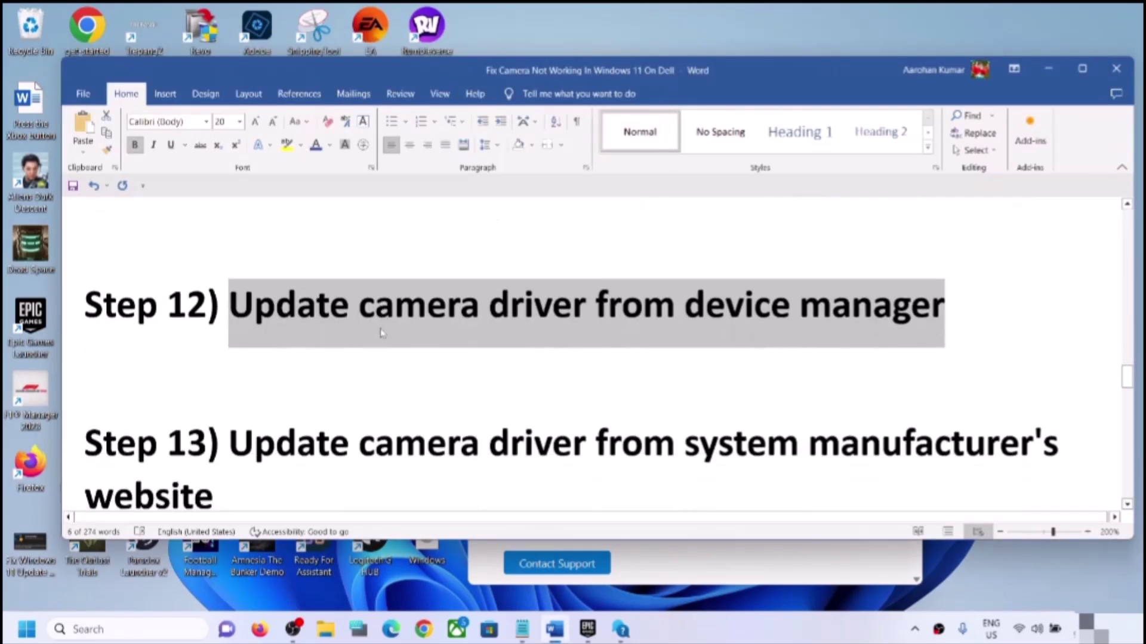
pyautogui.moveTo(241, 286); pyautogui.dragTo(233, 346)
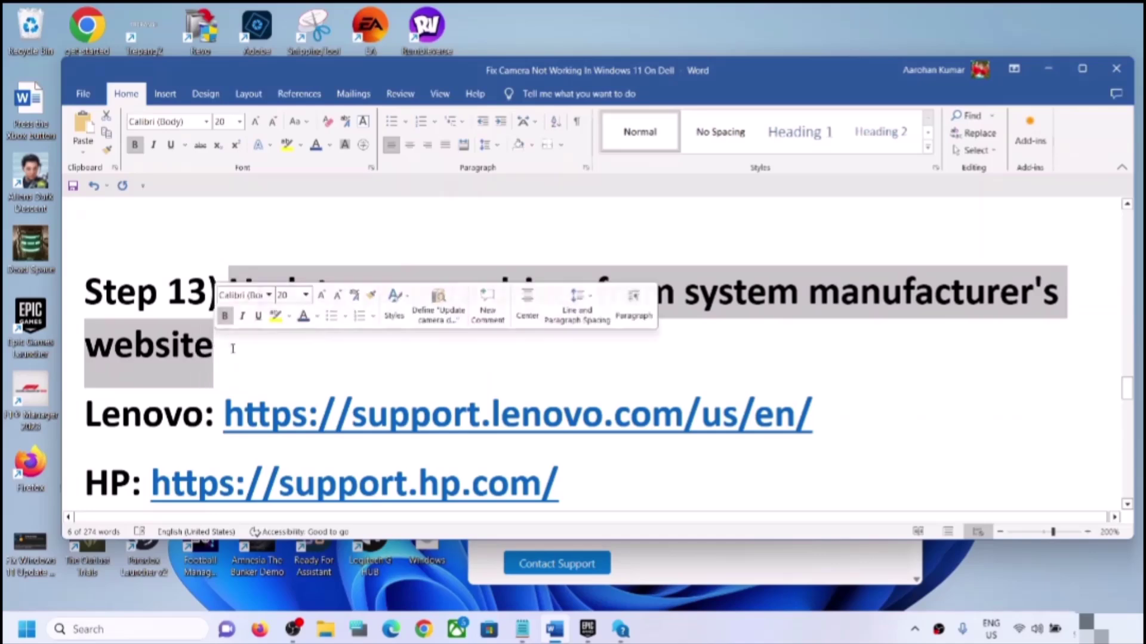
pyautogui.scroll(-3, 233, 346)
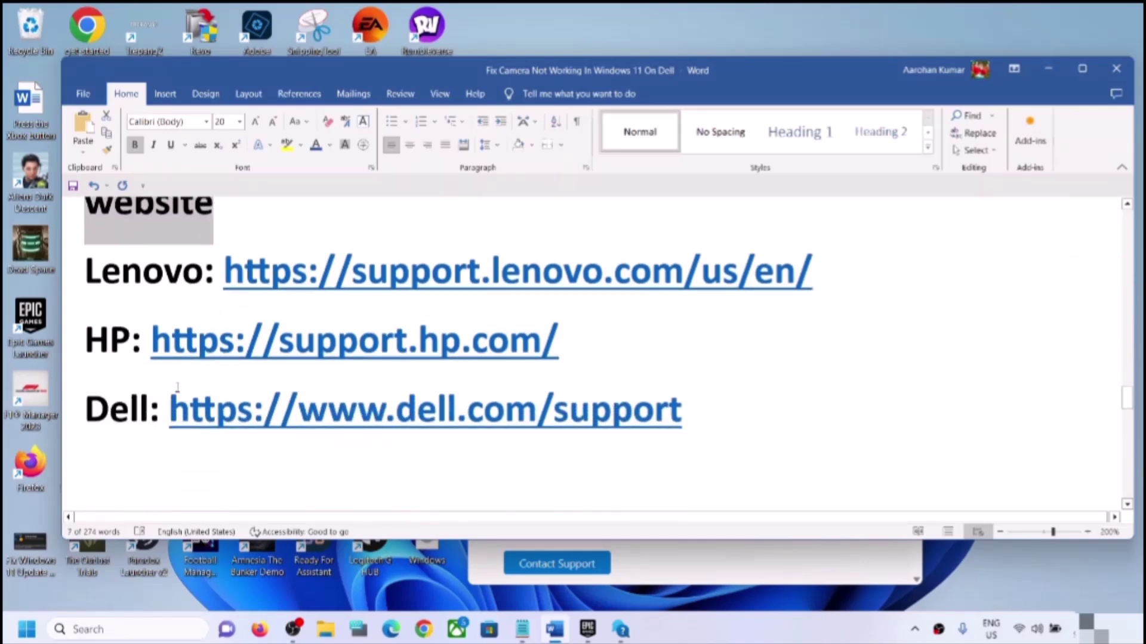
pyautogui.moveTo(173, 391); pyautogui.dragTo(632, 418)
pyautogui.moveTo(206, 343); pyautogui.dragTo(599, 349)
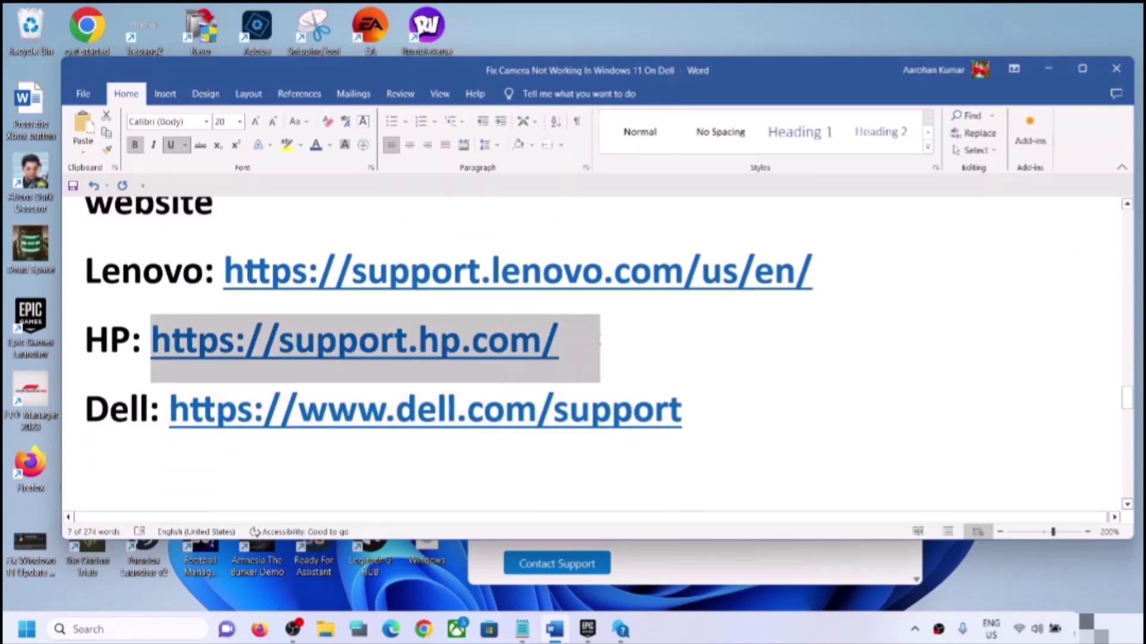
pyautogui.moveTo(244, 272); pyautogui.dragTo(701, 275)
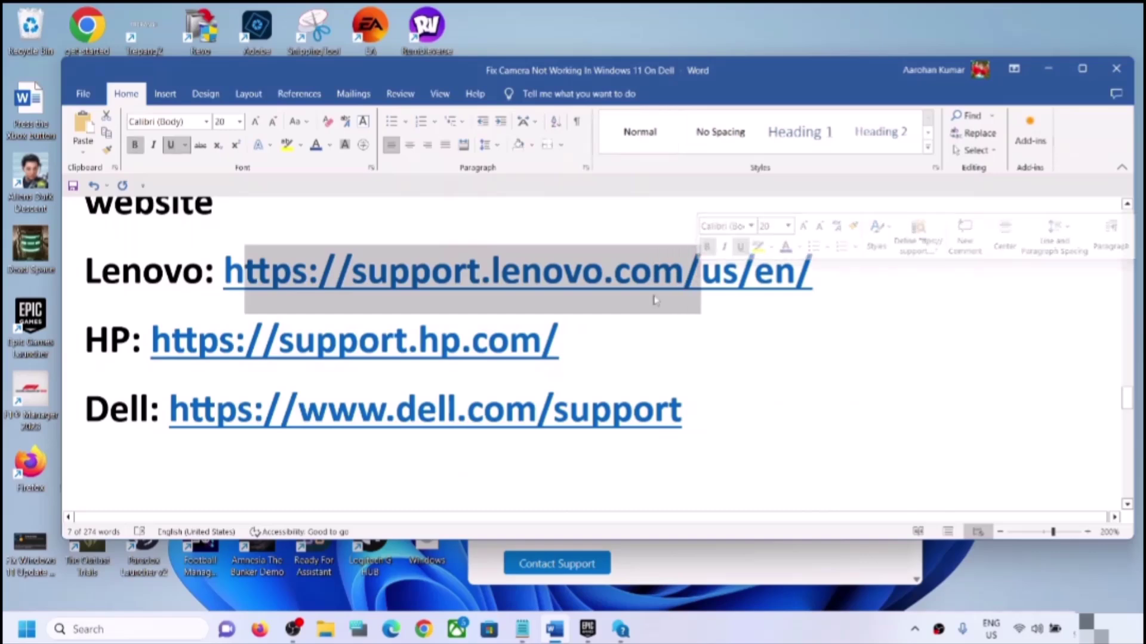
pyautogui.moveTo(862, 266); pyautogui.dragTo(224, 271)
pyautogui.hotkey('ctrl', 'c')
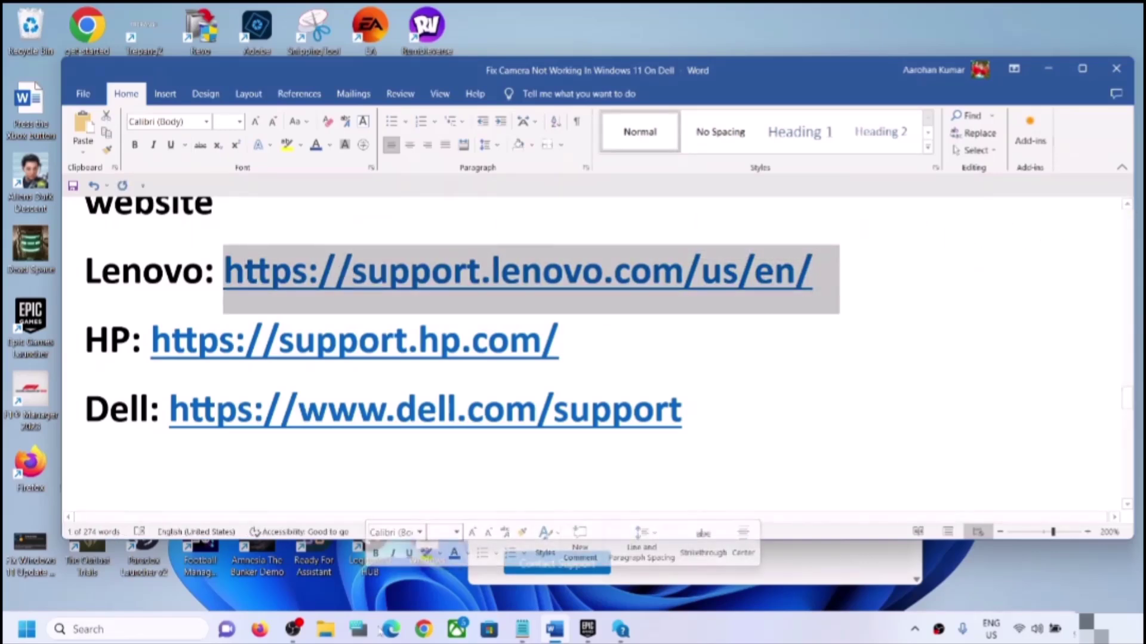
pyautogui.keyDown('ctrl'); pyautogui.click(339, 272); pyautogui.keyUp('ctrl')
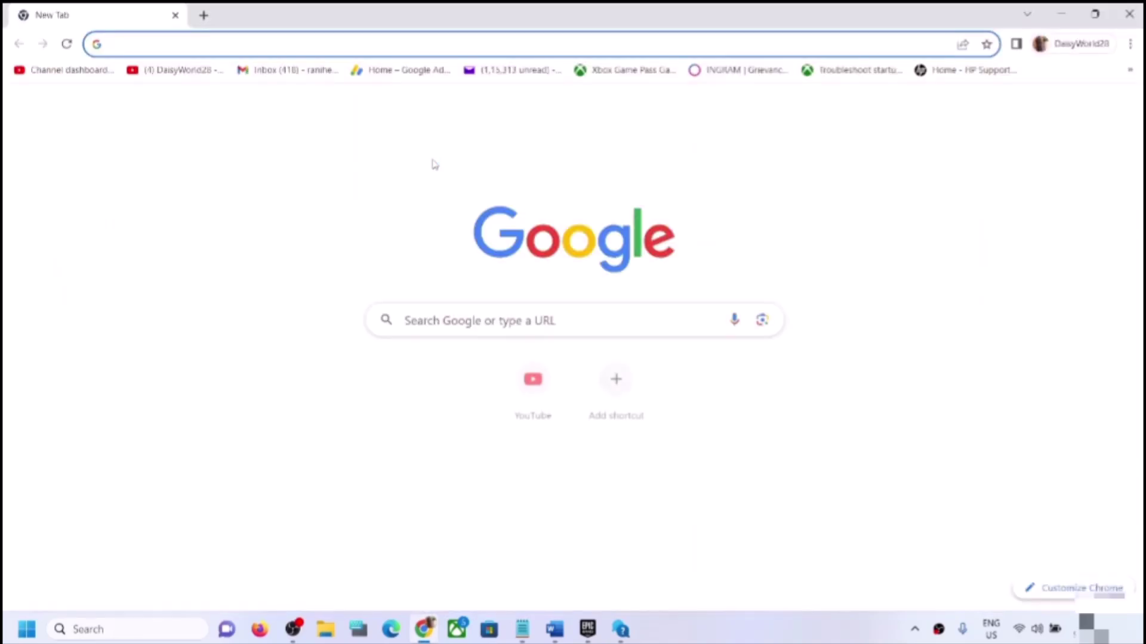
pyautogui.hotkey('ctrl', 'v')
pyautogui.press('Return')
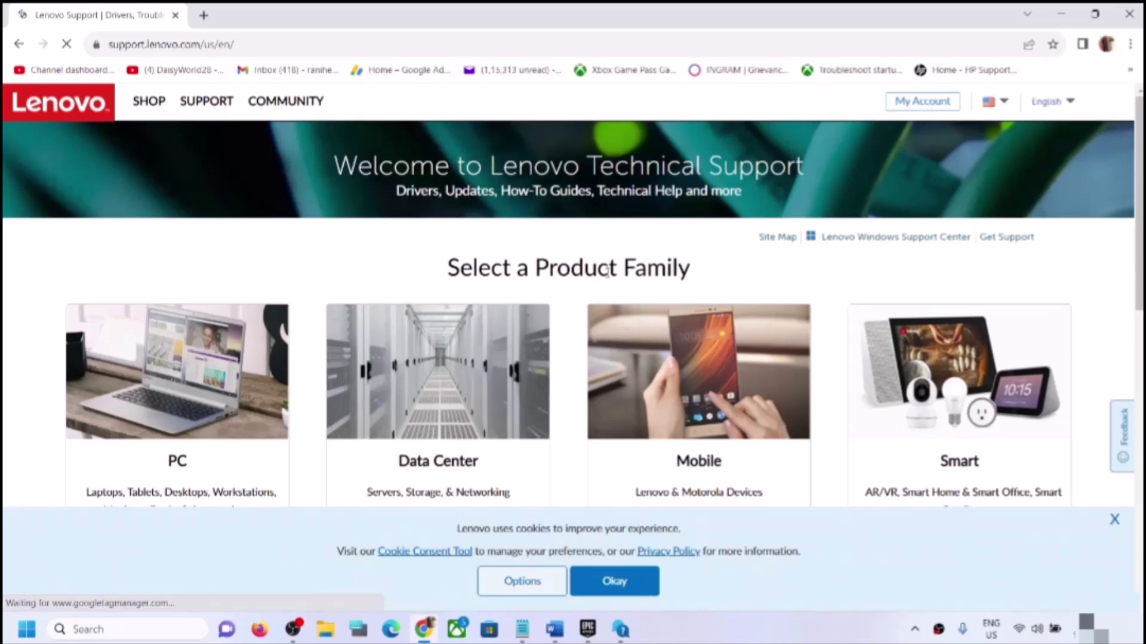
# Step: Open Lenovo PC Support and choose to browse for the product in the catalog
pyautogui.scroll(-2, 770, 248)
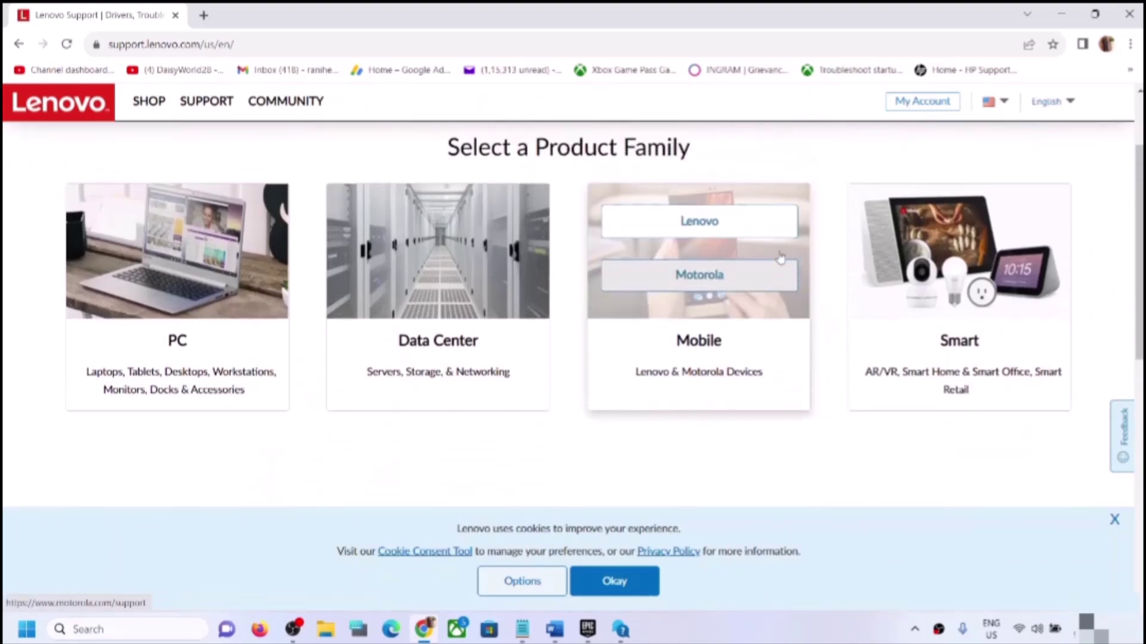
pyautogui.scroll(-2, 775, 251)
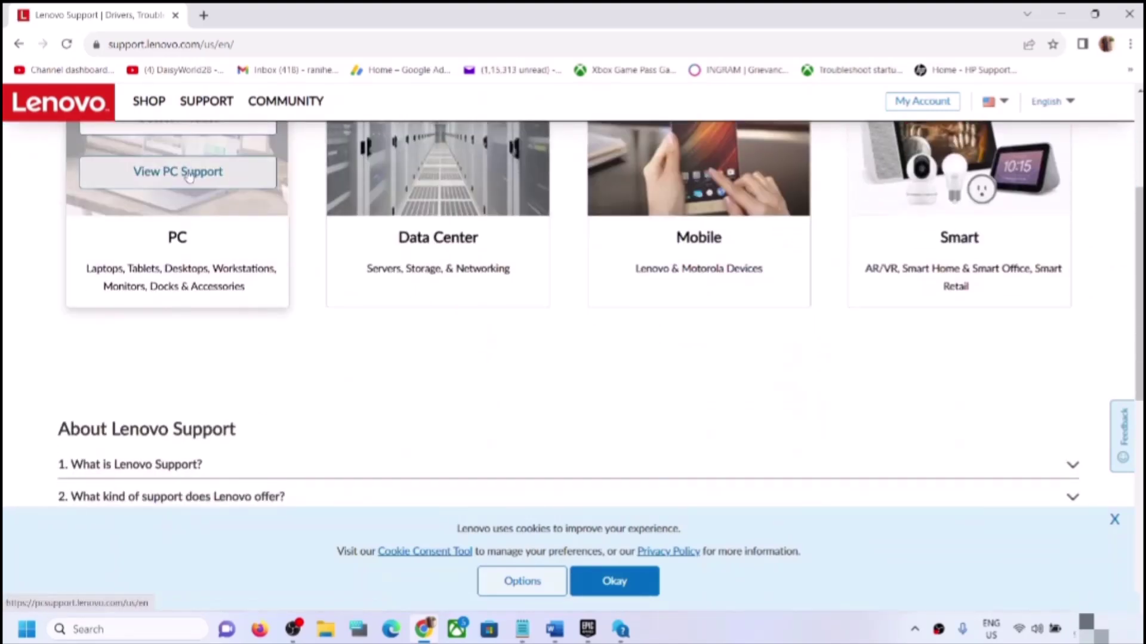
pyautogui.scroll(1, 189, 227)
pyautogui.click(186, 263)
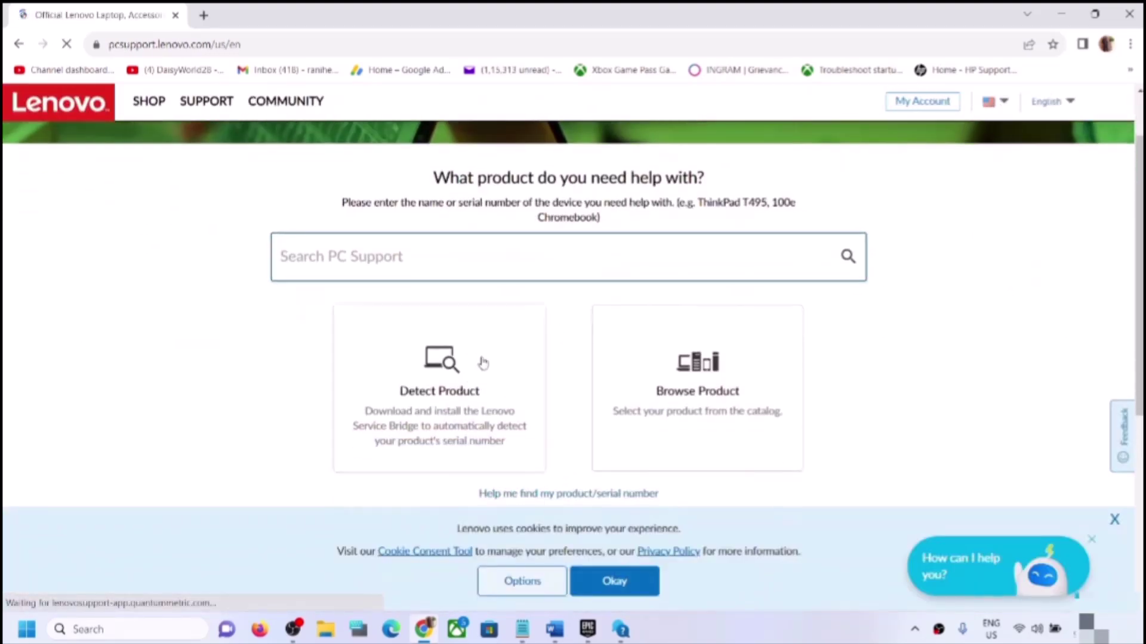
pyautogui.scroll(-3, 654, 320)
pyautogui.click(683, 242)
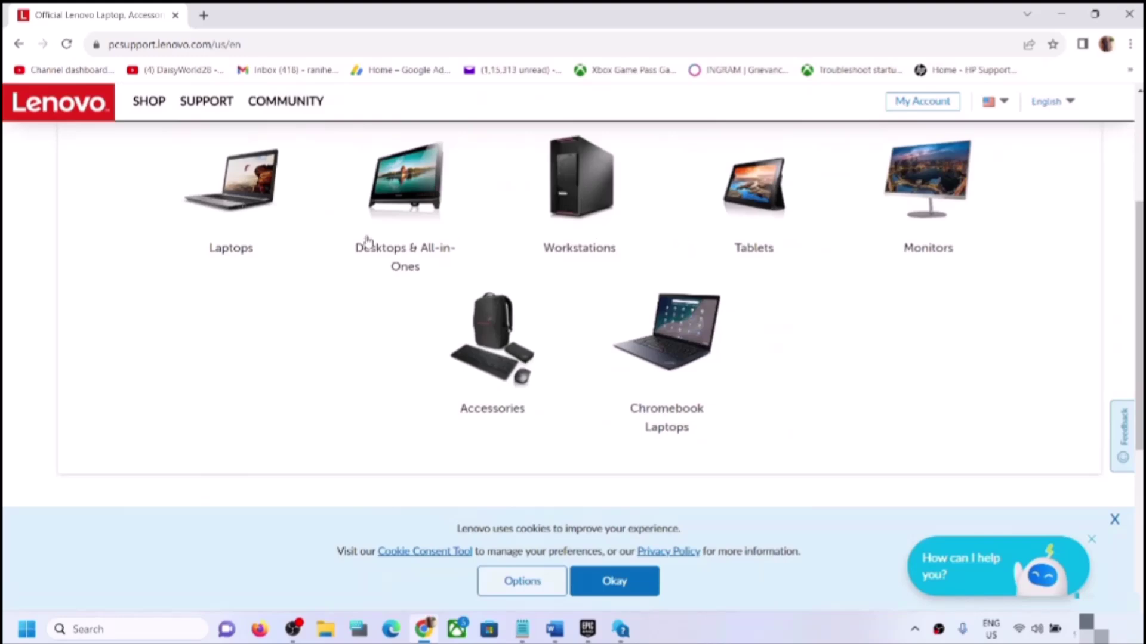
# Step: Choose Laptops, the 10 Series laptops (Lenovo) series and the 10w (Type 82ST, 82SU) Laptop (Lenovo) subseries
pyautogui.click(251, 214)
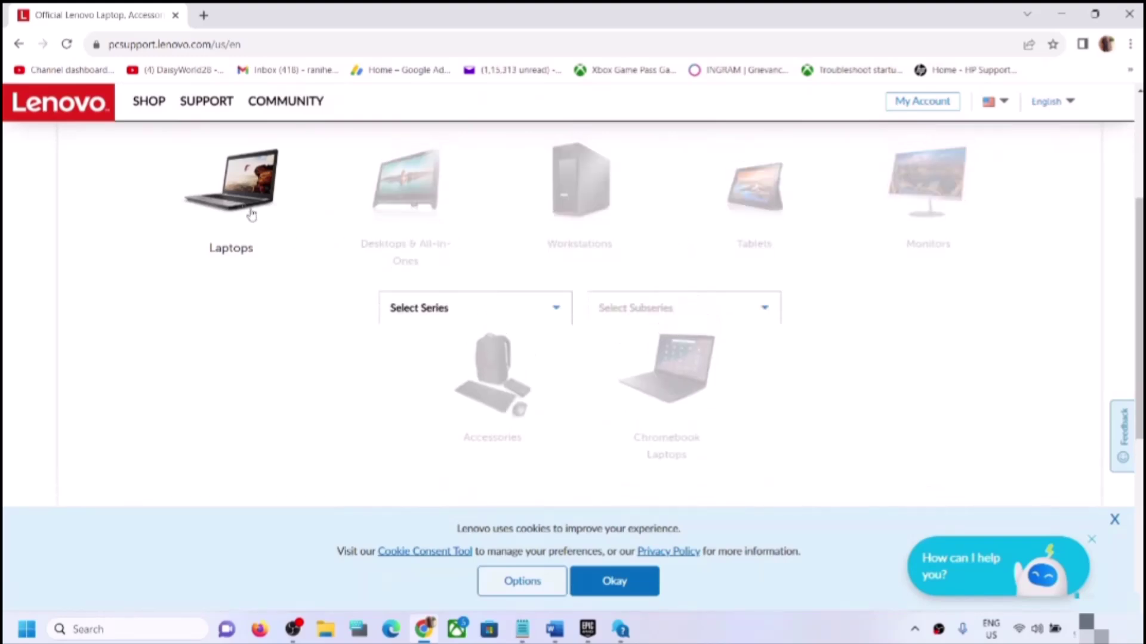
pyautogui.click(549, 321)
pyautogui.click(474, 407)
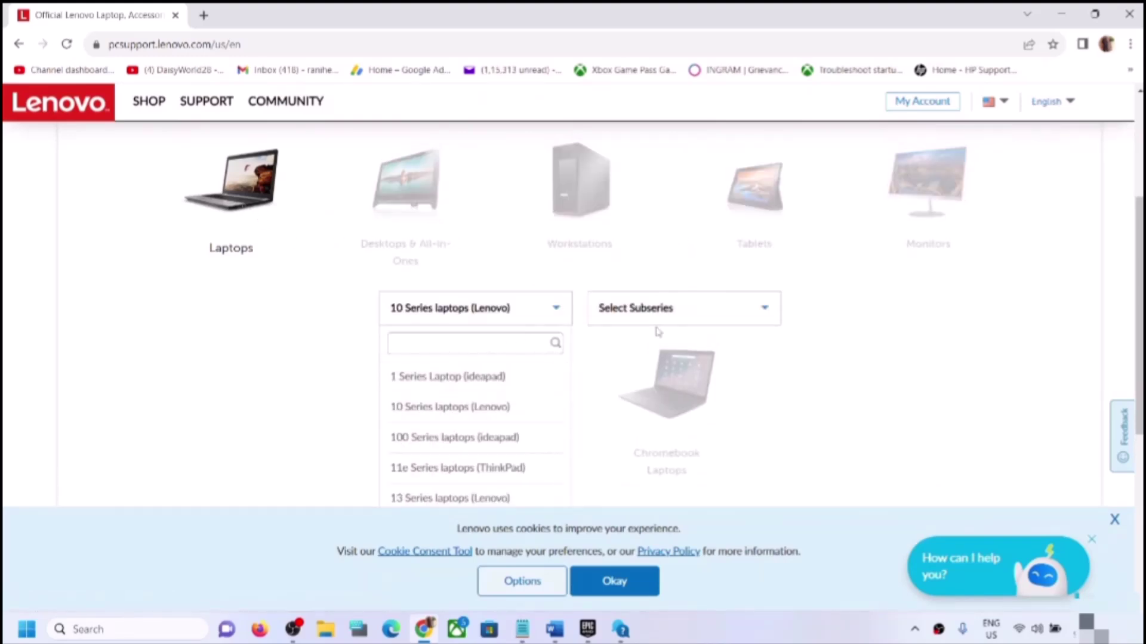
pyautogui.click(661, 311)
pyautogui.click(641, 391)
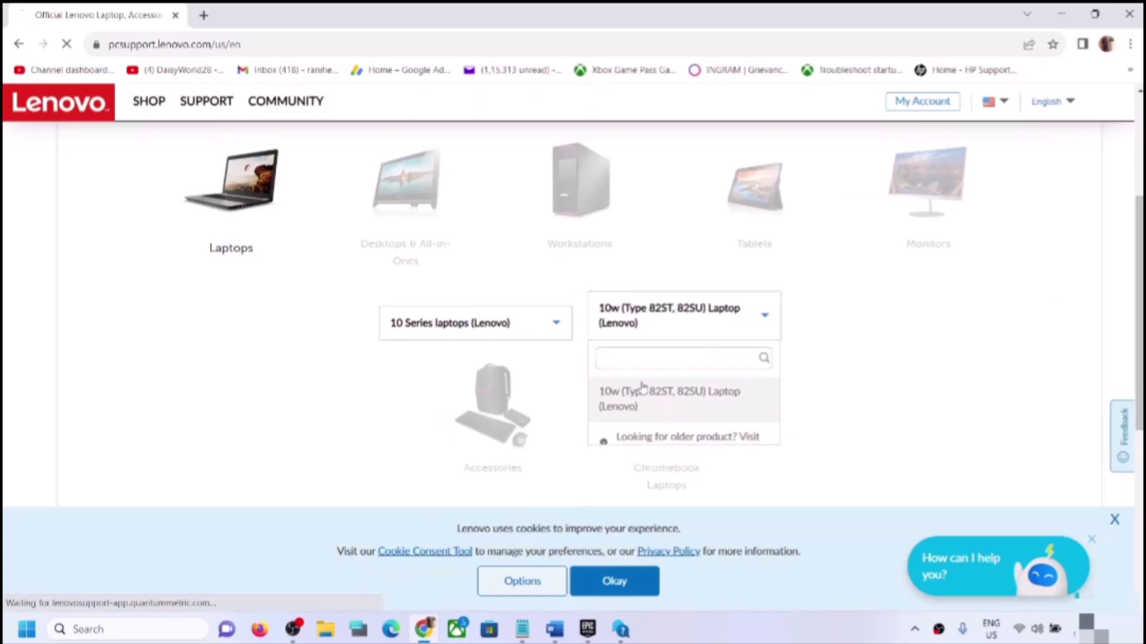
# Step: Open Drivers & Software for the 10w laptop and show its list of drivers for manual update
pyautogui.scroll(-3, 642, 391)
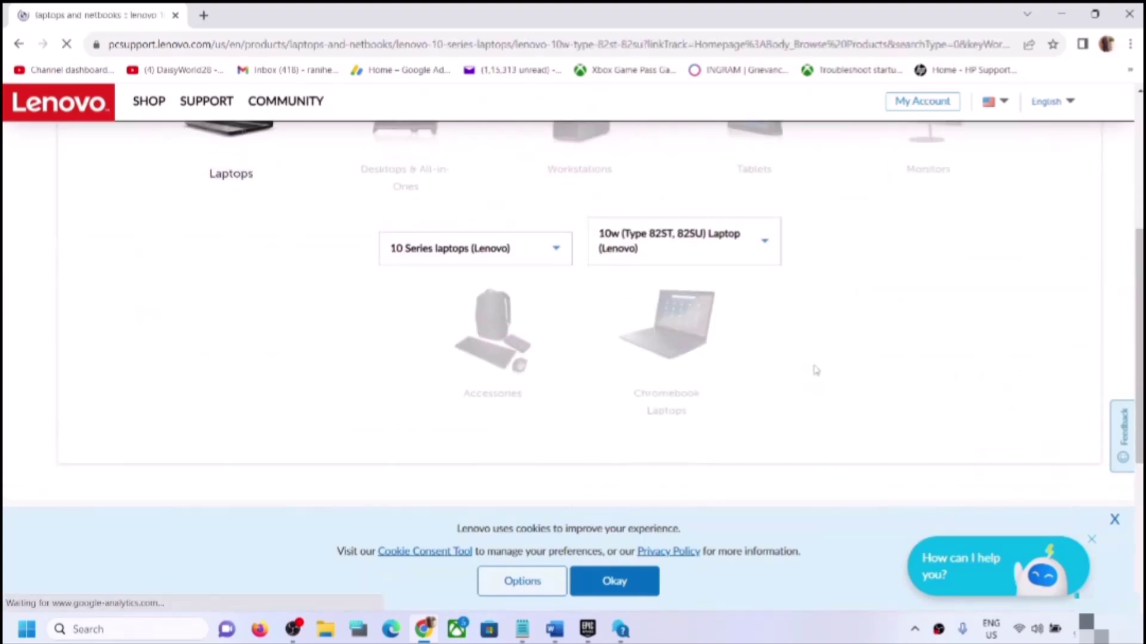
pyautogui.scroll(-4, 435, 376)
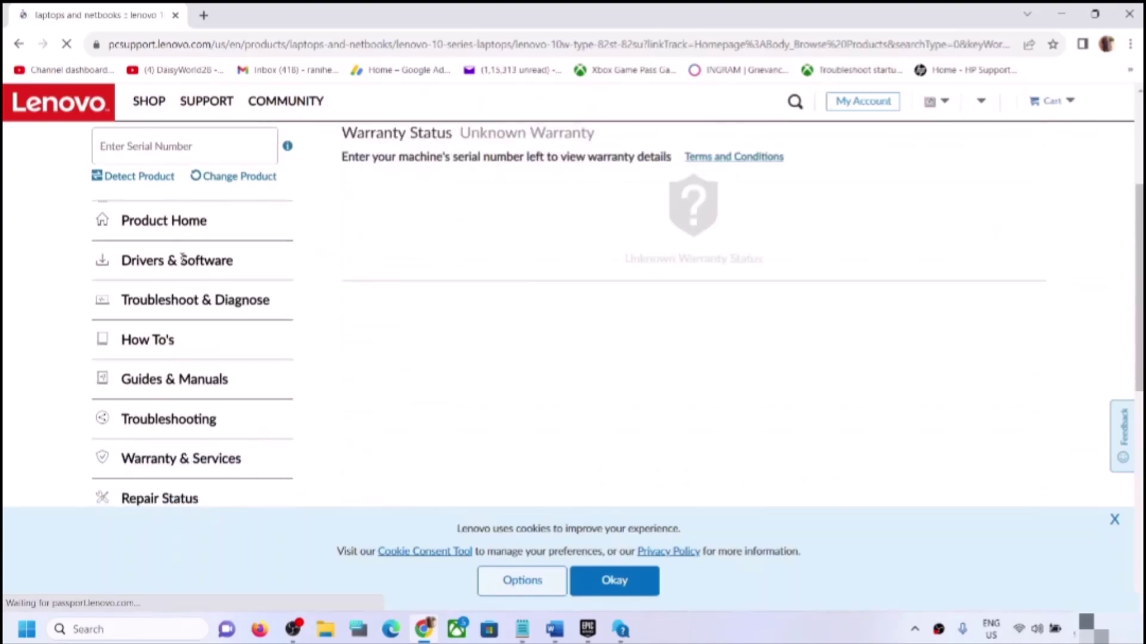
pyautogui.click(161, 266)
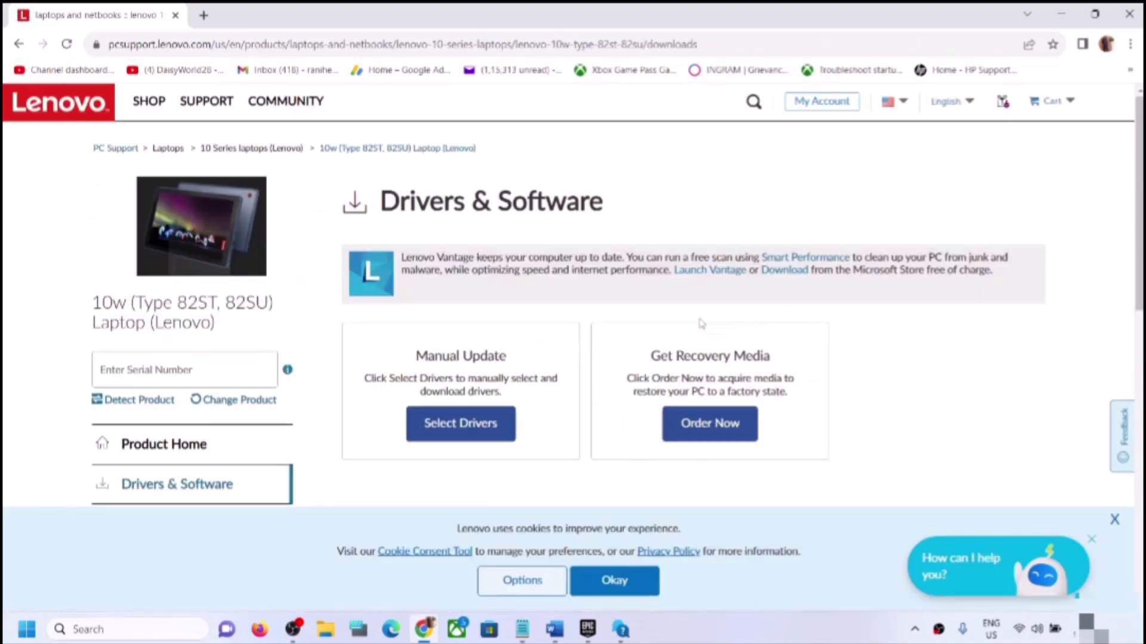
pyautogui.scroll(-4, 701, 323)
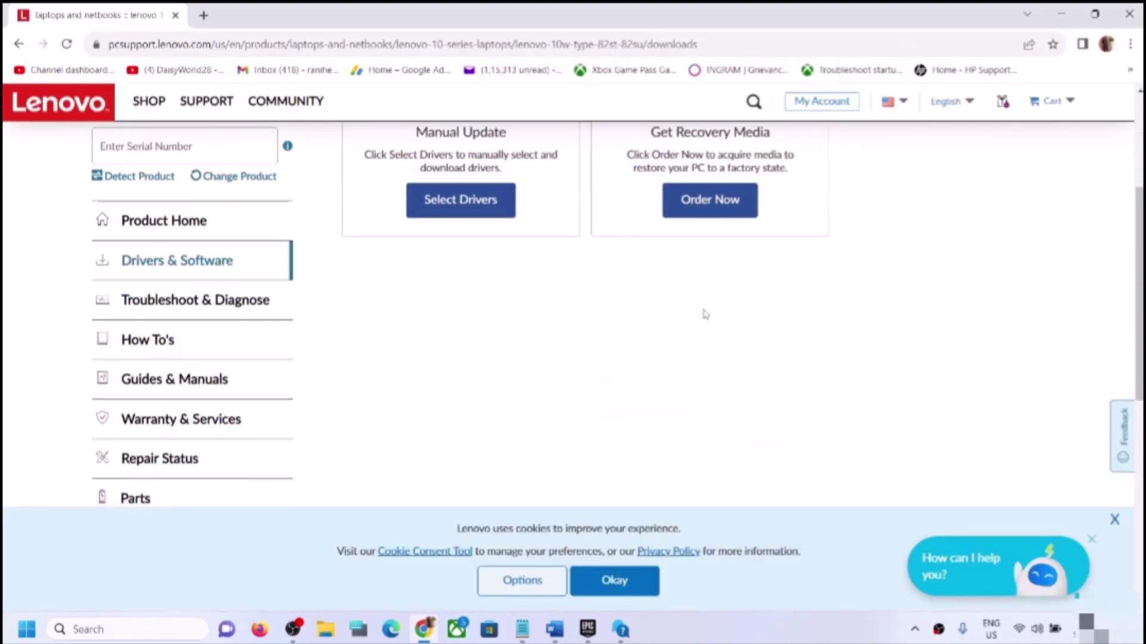
pyautogui.scroll(4, 705, 315)
pyautogui.scroll(-3, 692, 320)
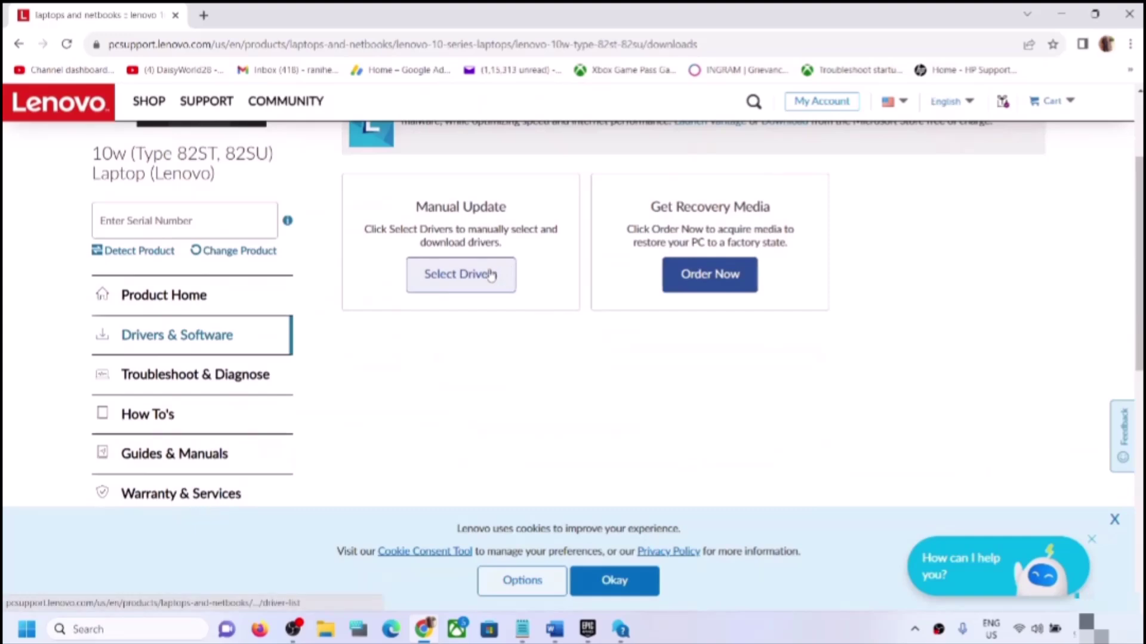
pyautogui.click(491, 276)
# Step: Open the Camera and Card Reader driver category and examine the camera software packages offered for download
pyautogui.scroll(-4, 836, 327)
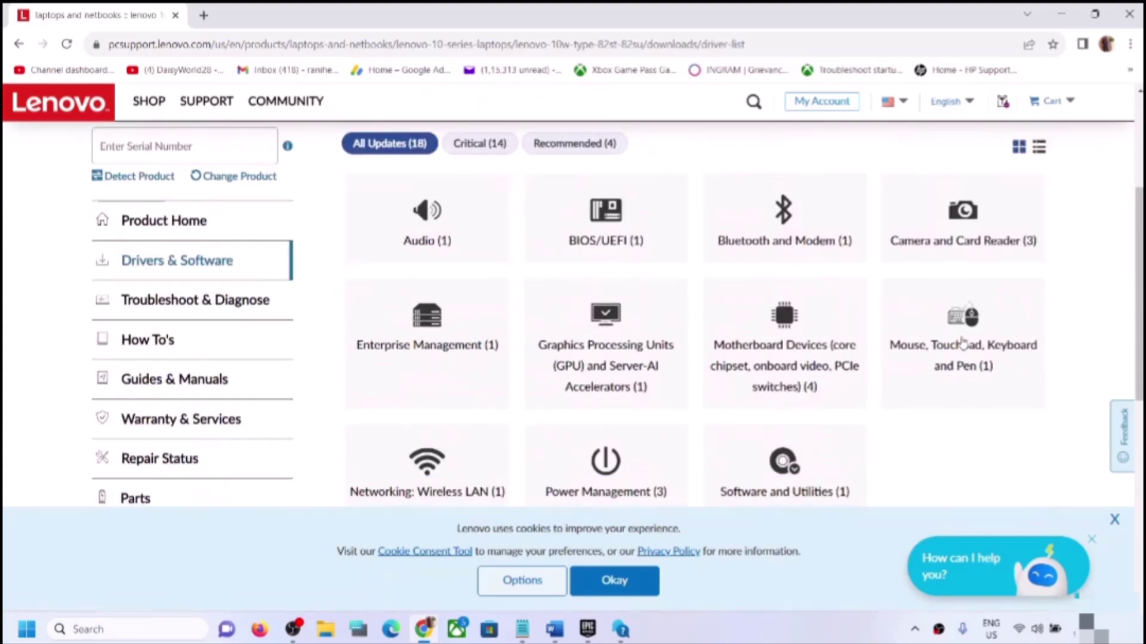
pyautogui.scroll(-1, 967, 266)
pyautogui.scroll(1, 967, 256)
pyautogui.click(963, 239)
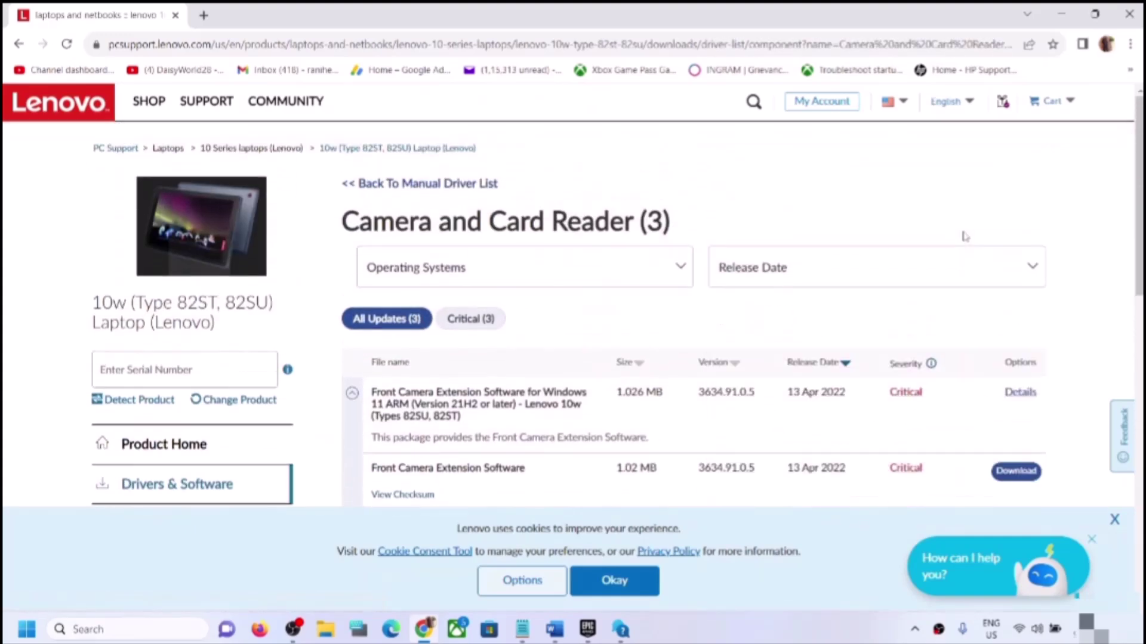
pyautogui.scroll(-3, 660, 340)
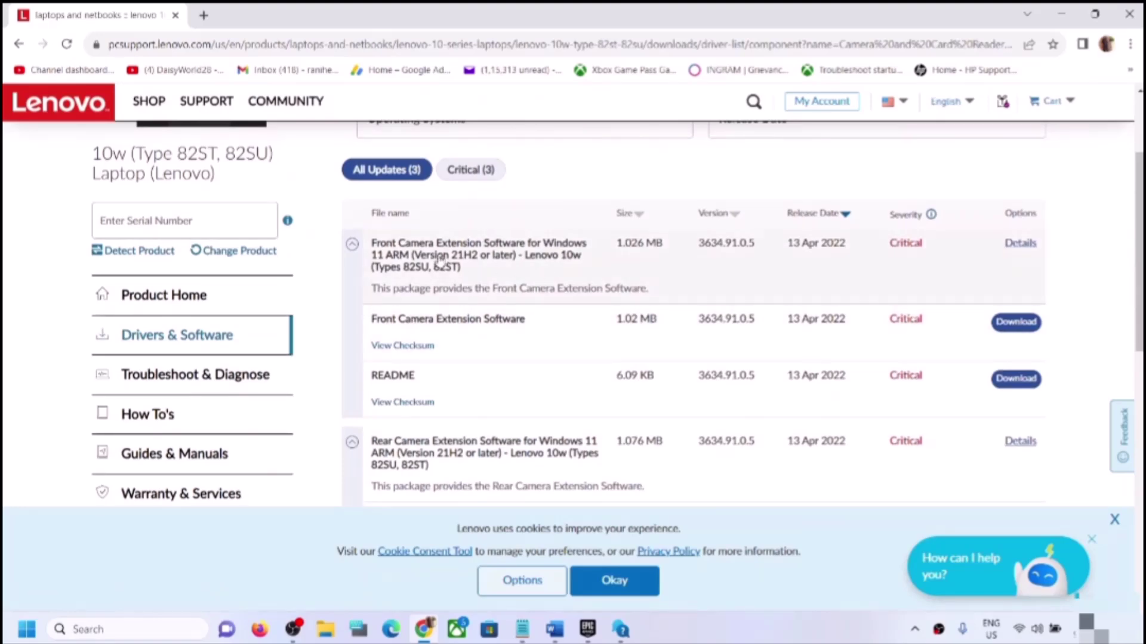
pyautogui.scroll(-3, 791, 267)
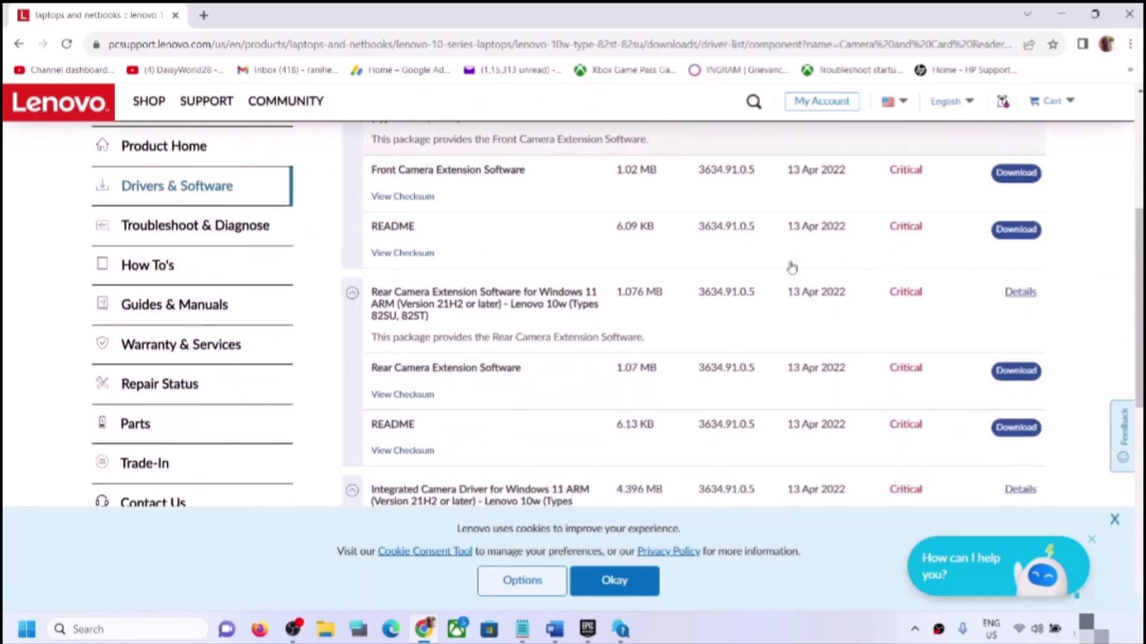
pyautogui.scroll(1, 791, 268)
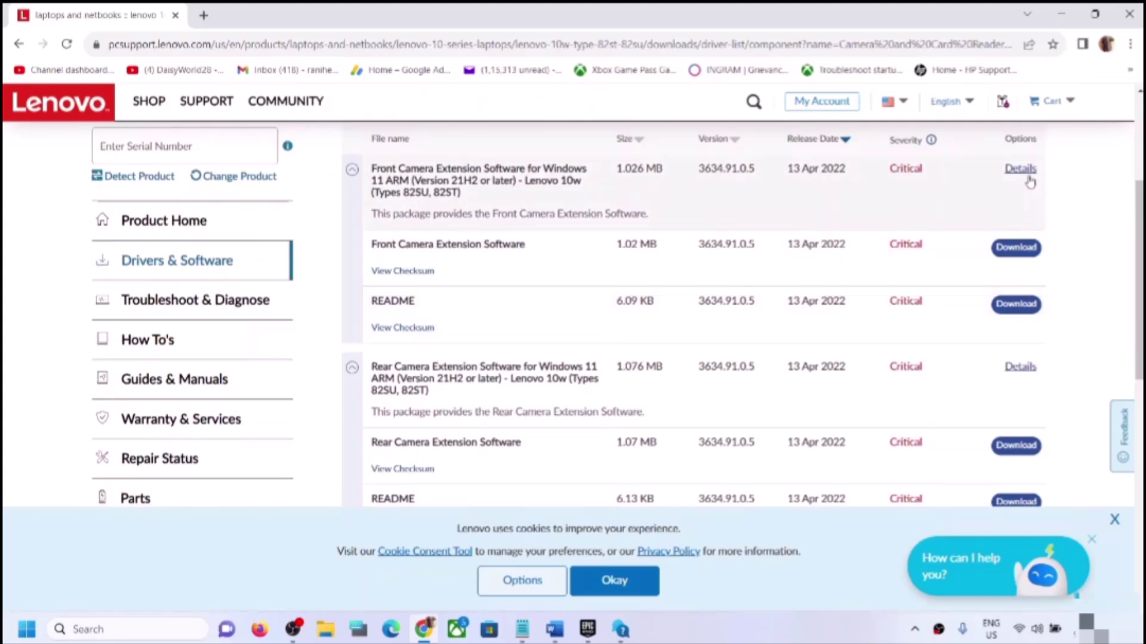
pyautogui.scroll(1, 907, 366)
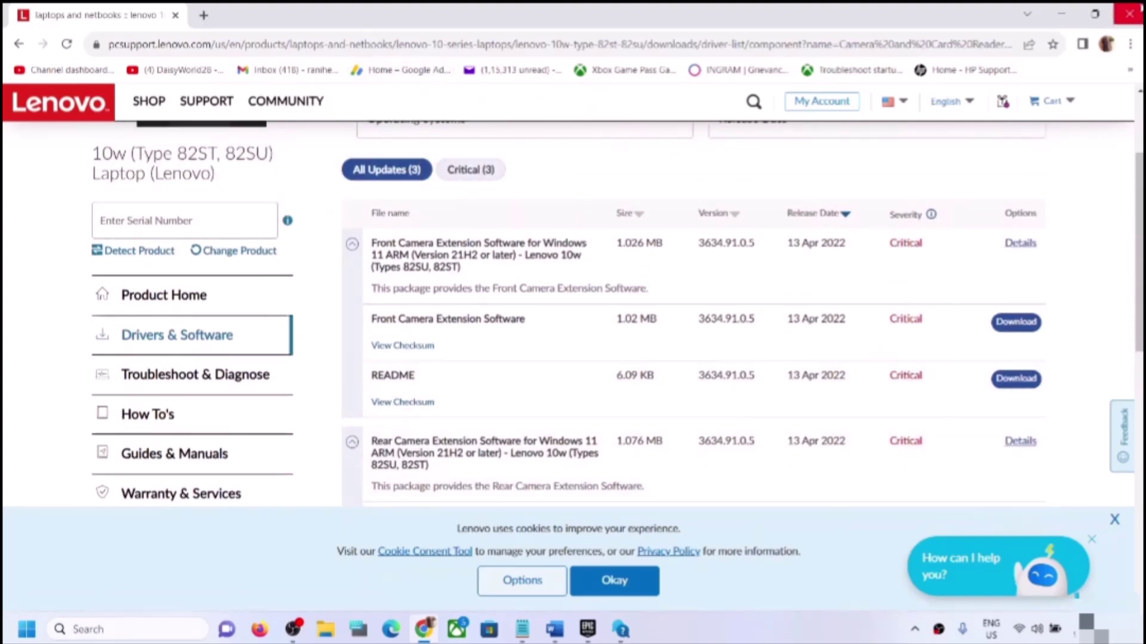
# Step: Close the browser and highlight "Uninstall camera driver and restart your PC" in Step 14 of the document
pyautogui.click(1132, 14)
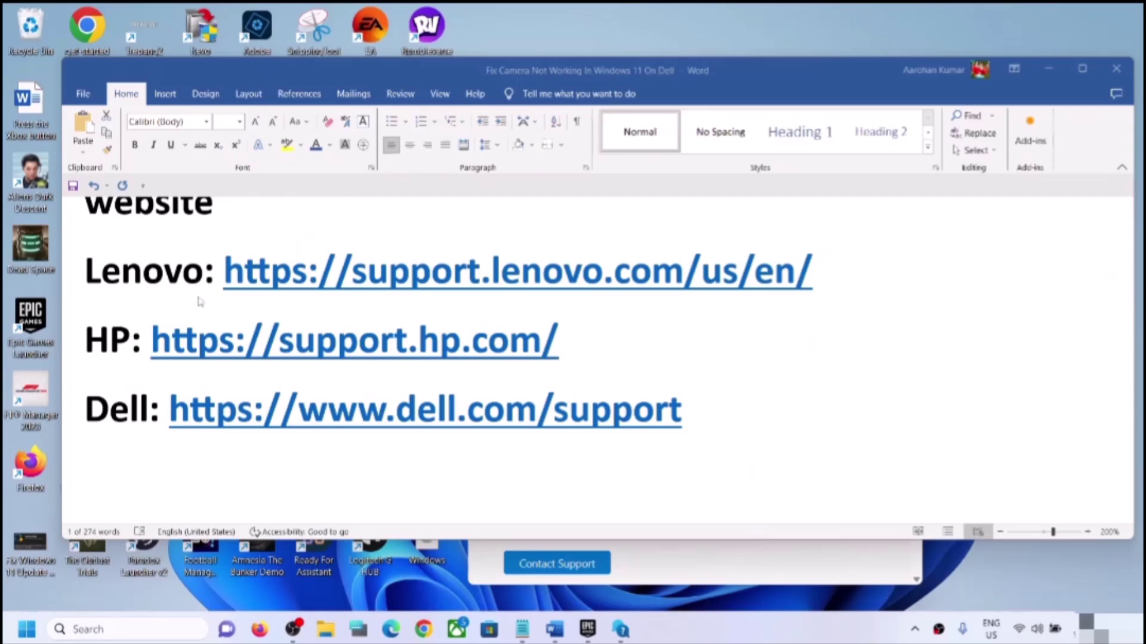
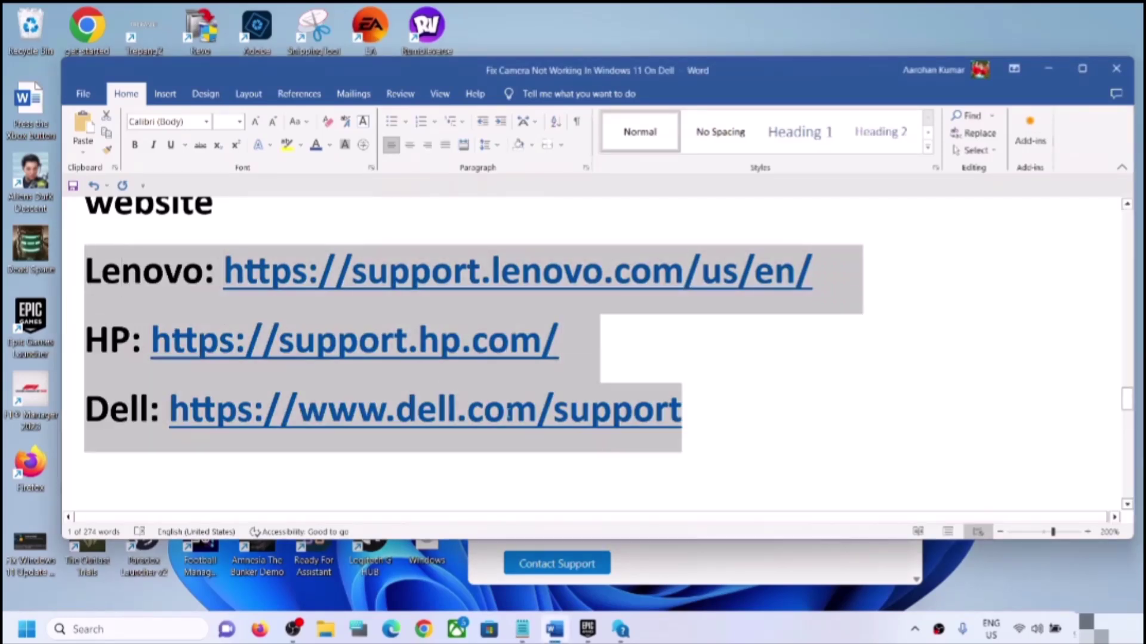
pyautogui.scroll(-2, 268, 422)
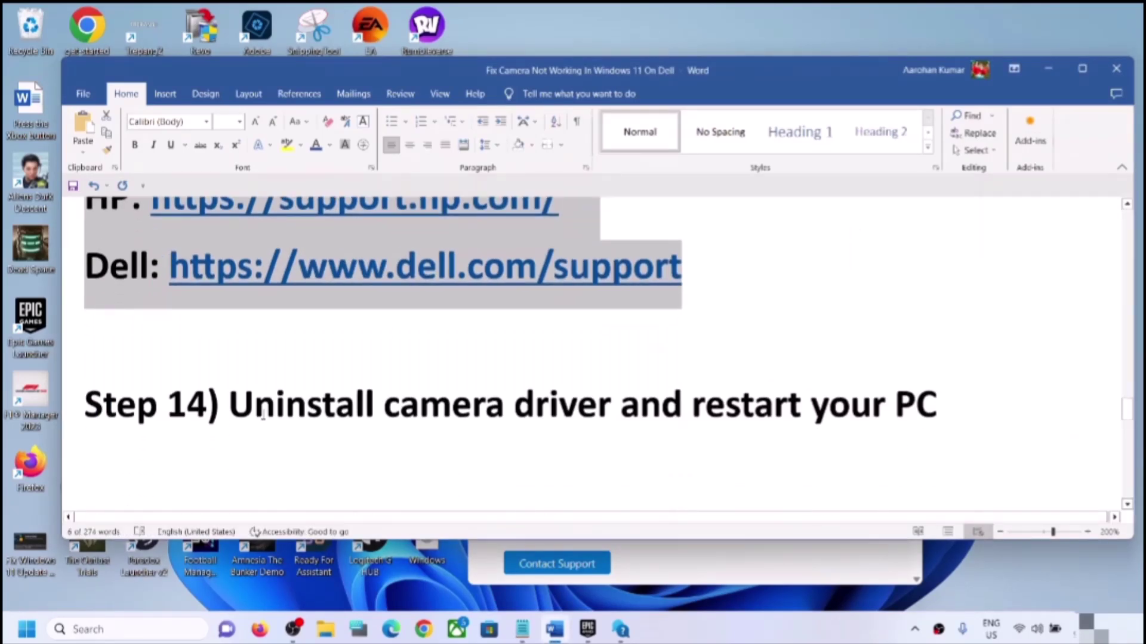
pyautogui.moveTo(243, 405); pyautogui.dragTo(938, 397)
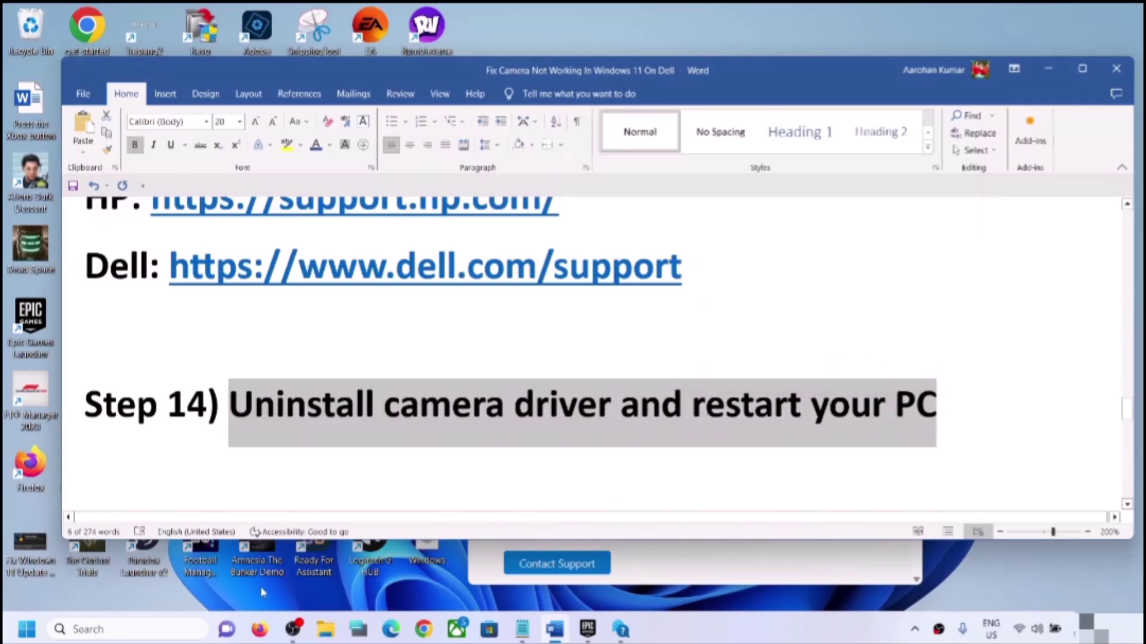
# Step: In Device Manager, bring up the uninstall prompt for the HP TrueVision HD Camera, cancel it and close Device Manager
pyautogui.rightClick(23, 629)
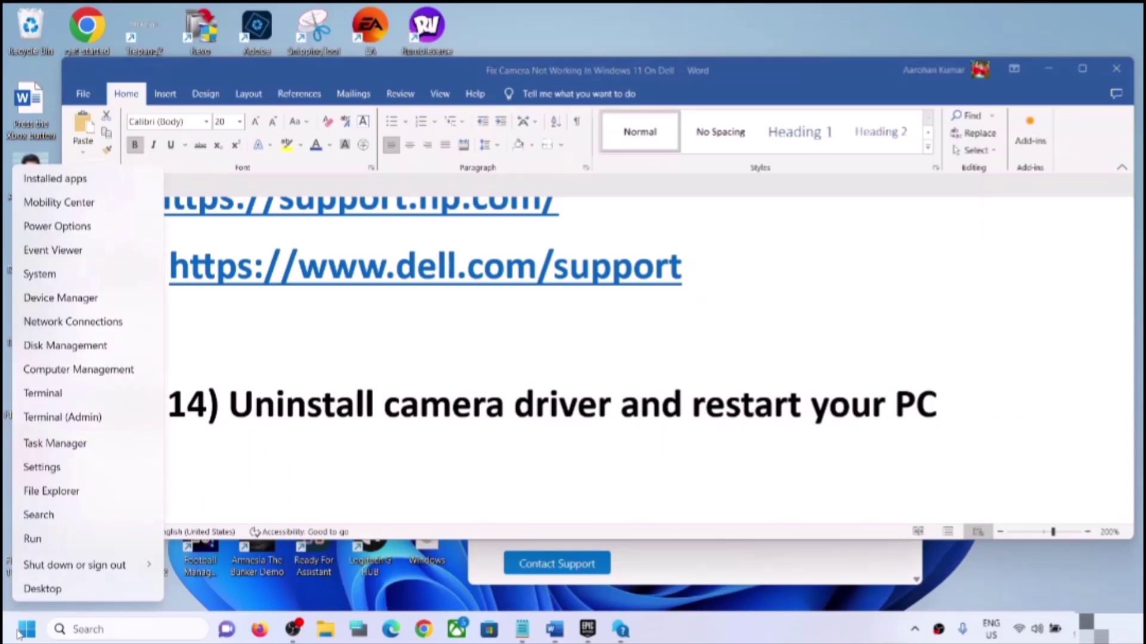
pyautogui.click(67, 303)
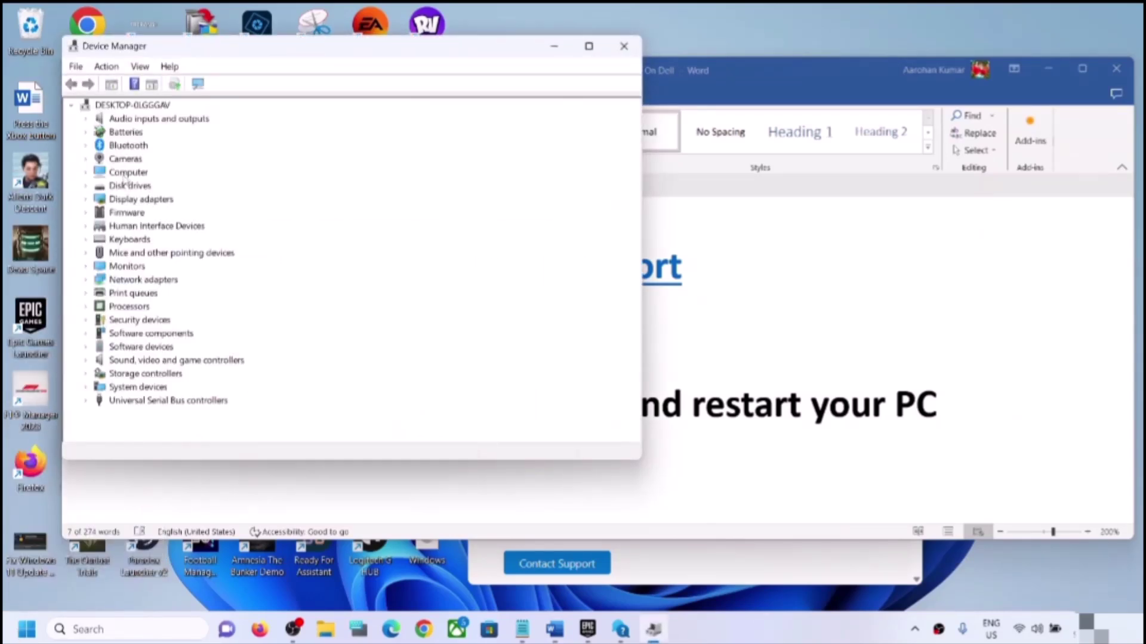
pyautogui.click(87, 159)
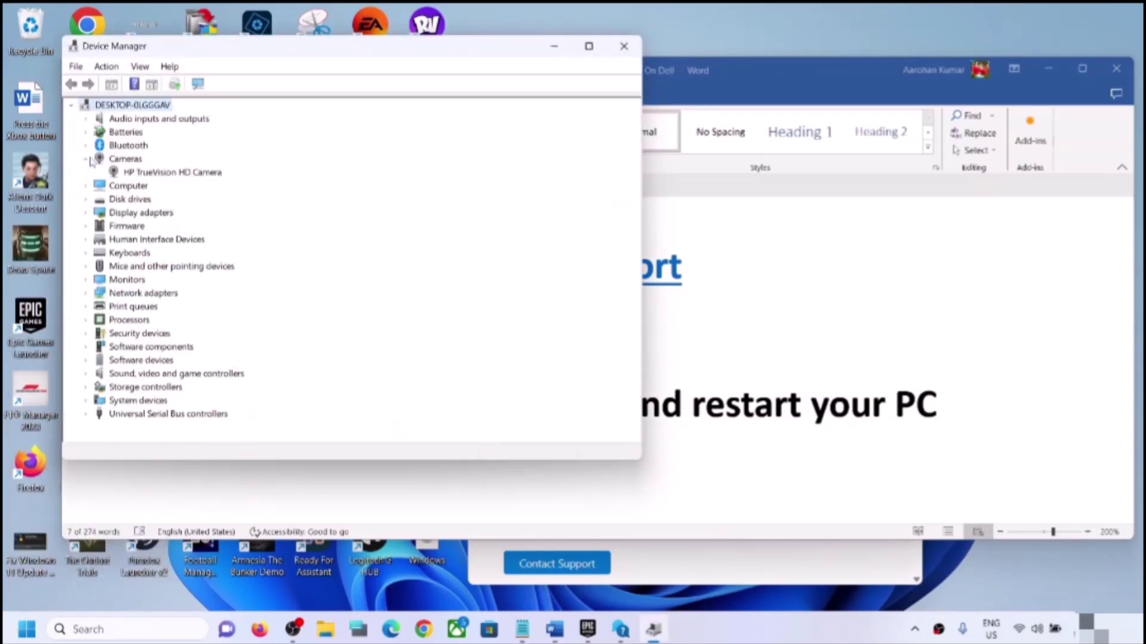
pyautogui.click(134, 174)
pyautogui.rightClick(146, 174)
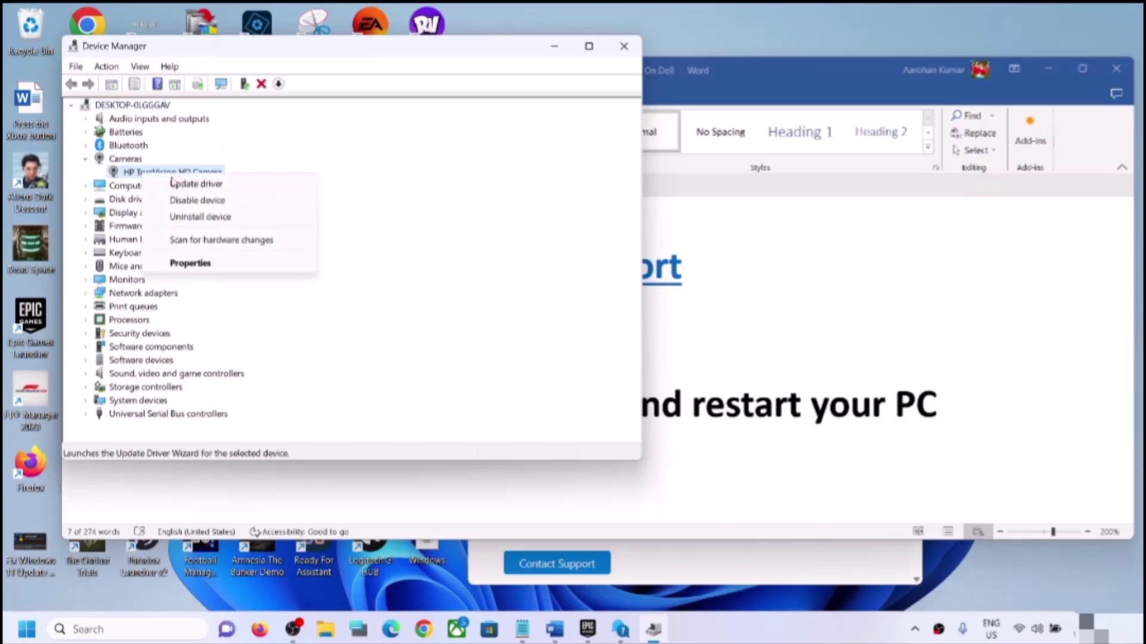
pyautogui.click(210, 218)
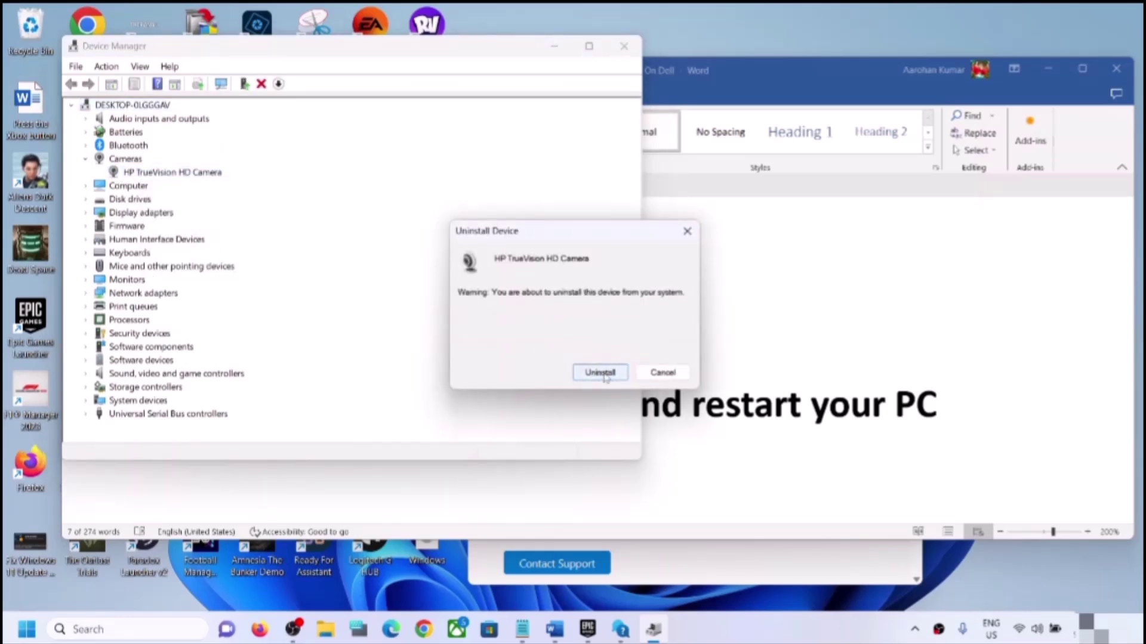
pyautogui.click(663, 373)
pyautogui.click(622, 45)
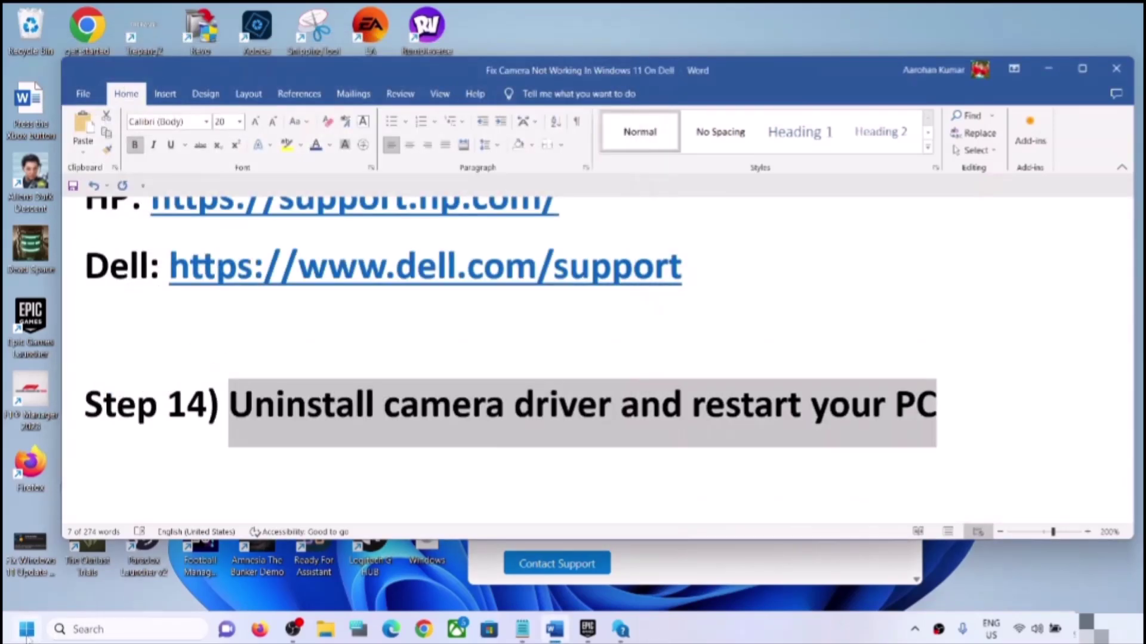
# Step: Show the Start menu's power options containing Restart, and highlight "camera driver" in Step 14 of the document
pyautogui.click(27, 629)
pyautogui.click(436, 579)
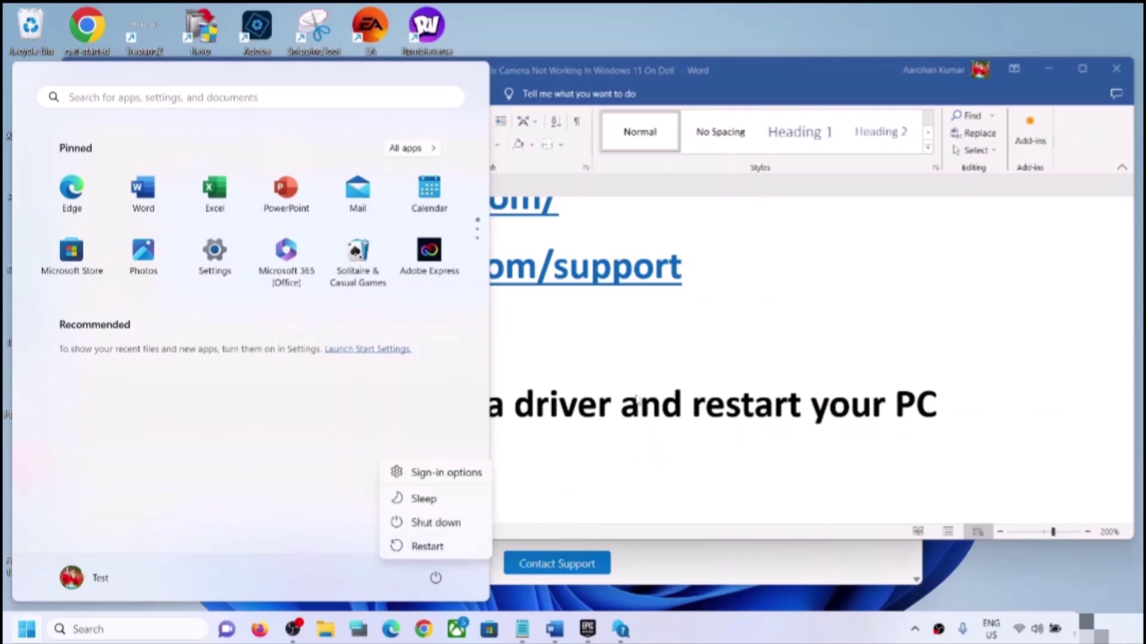
pyautogui.tripleClick(604, 410)
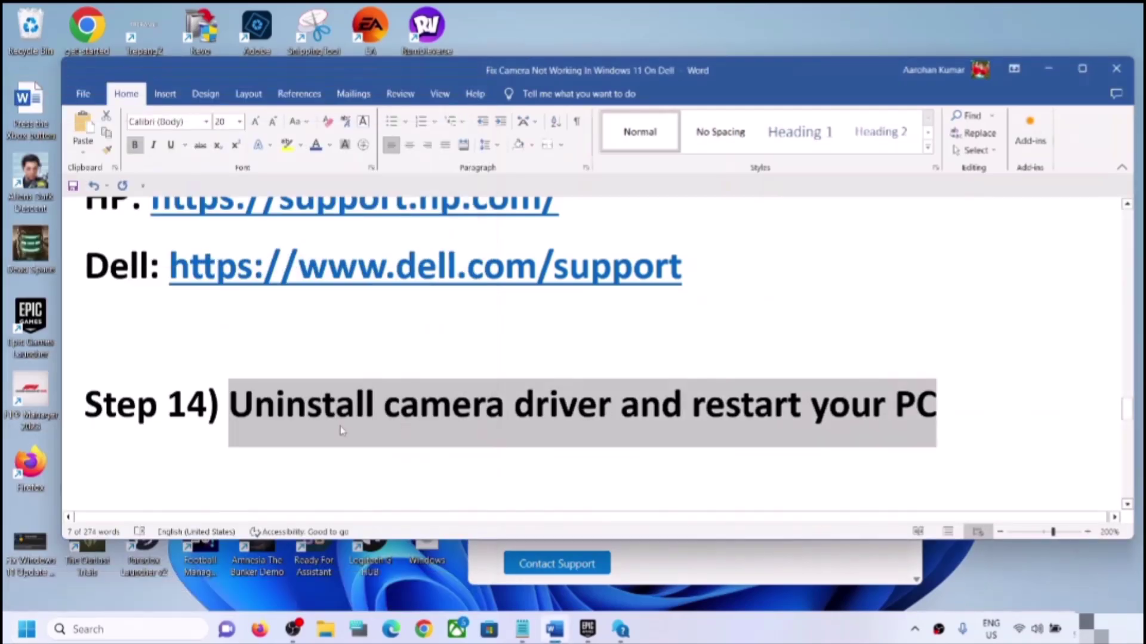
pyautogui.moveTo(399, 412); pyautogui.dragTo(620, 412)
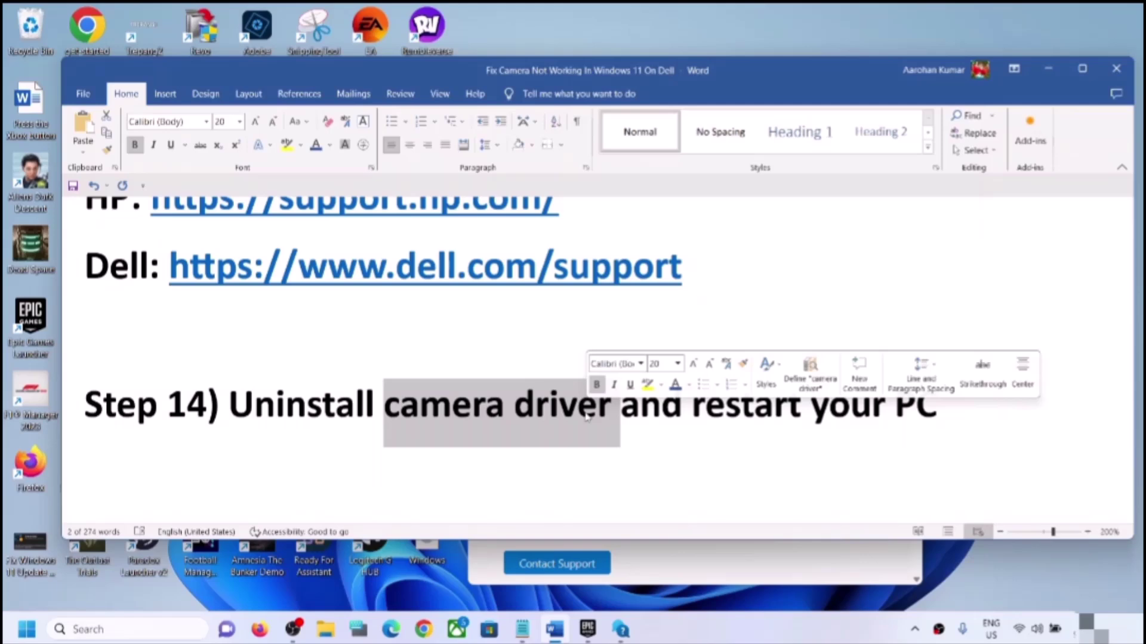
pyautogui.click(669, 421)
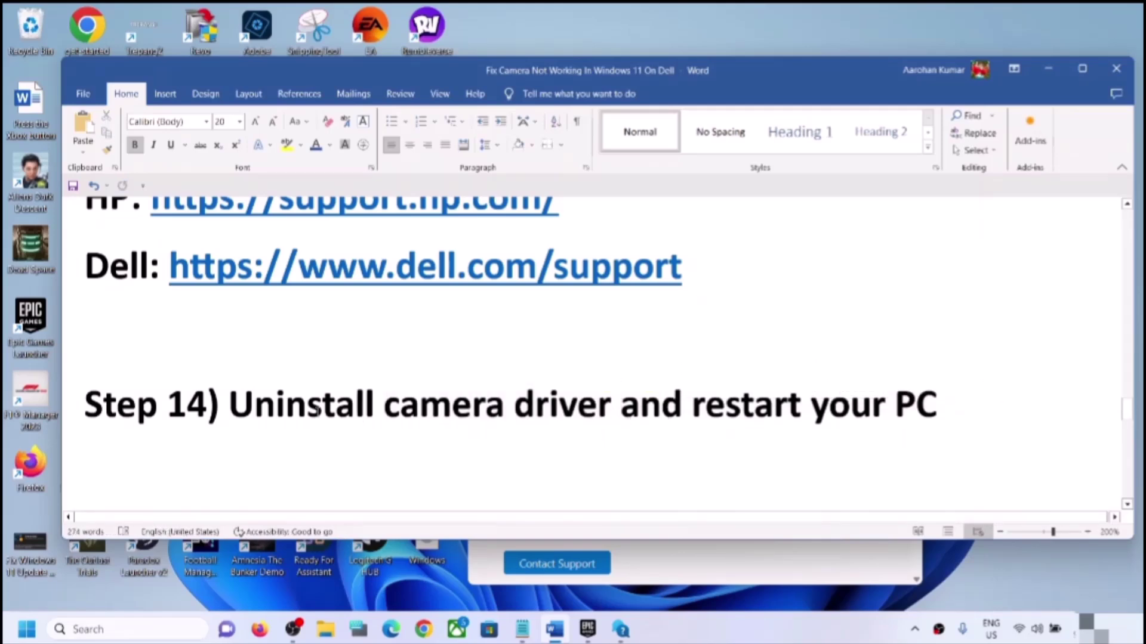
# Step: Go through Step 15 on the BIOS, highlighting "Start your PC and immediately tap F2 to enter the BIOS" and its key phrases
pyautogui.scroll(-4, 388, 412)
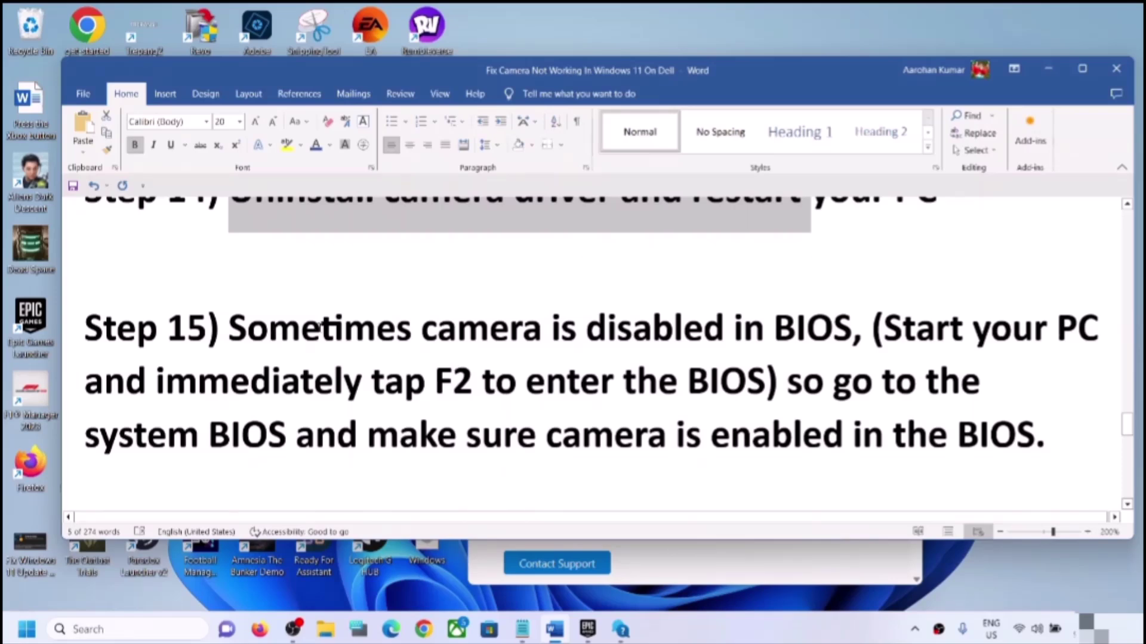
pyautogui.moveTo(322, 327); pyautogui.dragTo(779, 385)
pyautogui.click(883, 340)
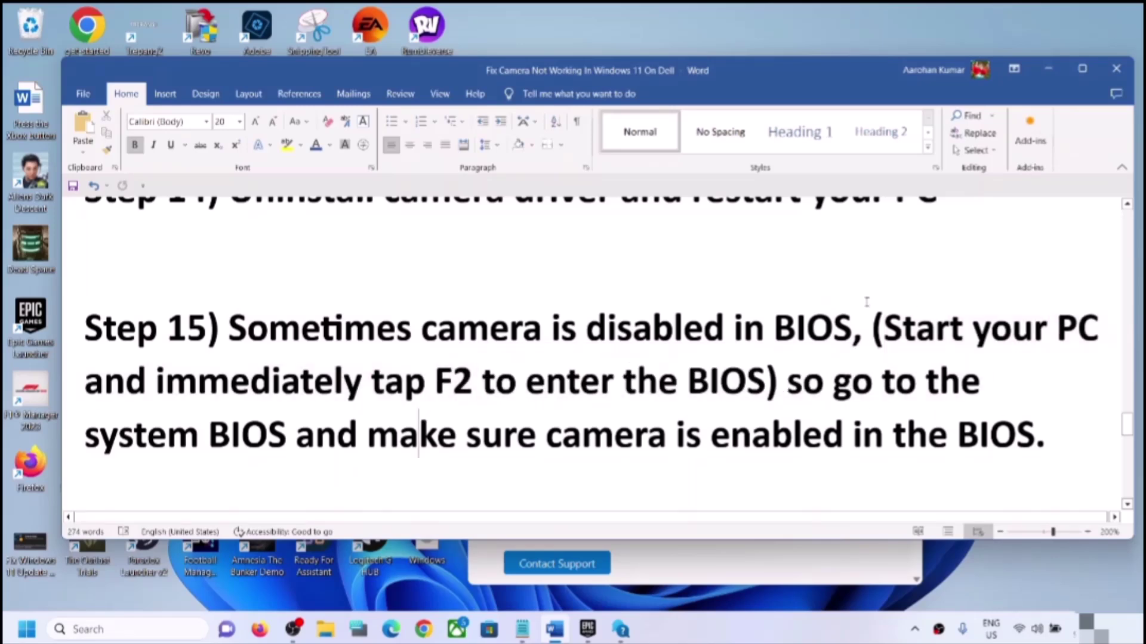
pyautogui.moveTo(884, 340); pyautogui.dragTo(766, 385)
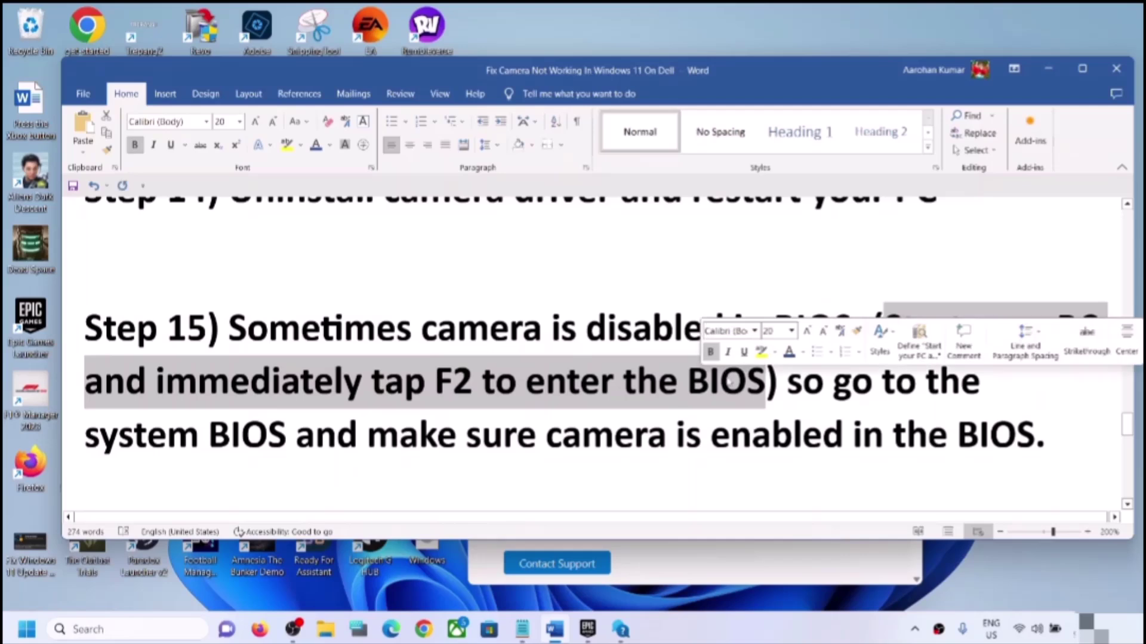
pyautogui.click(385, 385)
pyautogui.moveTo(382, 385); pyautogui.dragTo(478, 387)
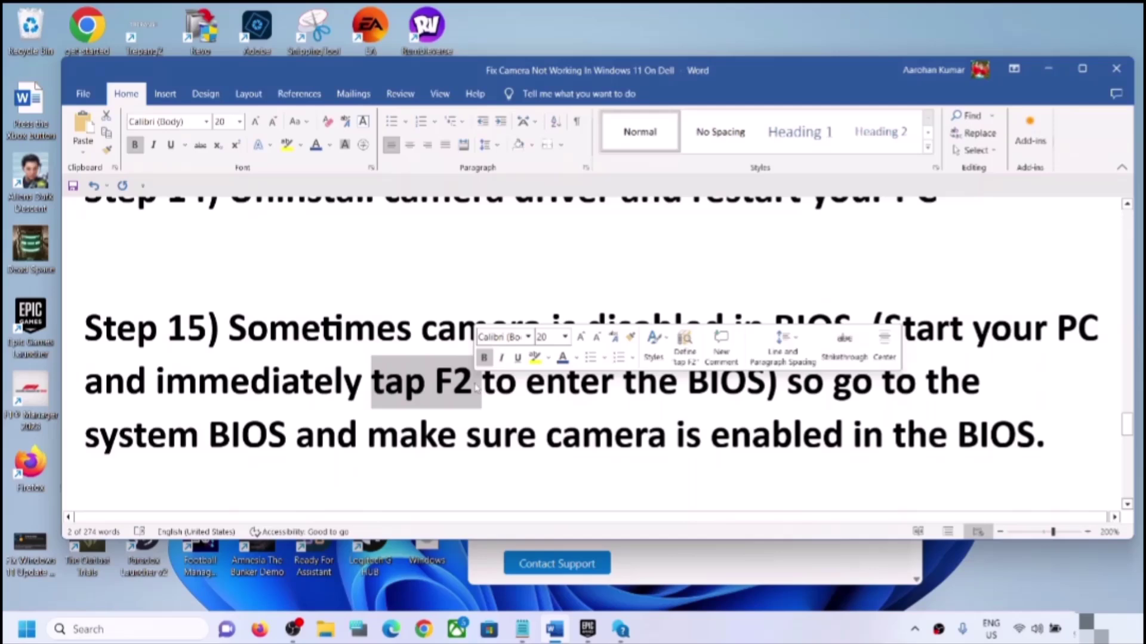
pyautogui.moveTo(545, 385); pyautogui.dragTo(720, 385)
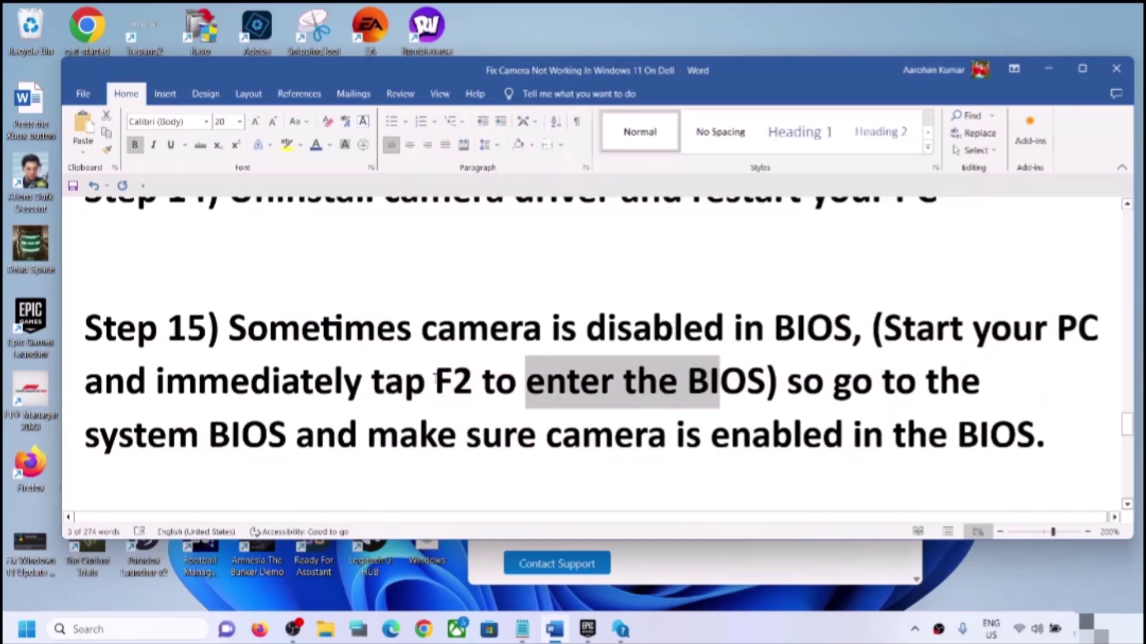
# Step: Highlight "F2" and "tap F2" in Step 15 to emphasise the key for entering the BIOS
pyautogui.moveTo(434, 382); pyautogui.dragTo(473, 382)
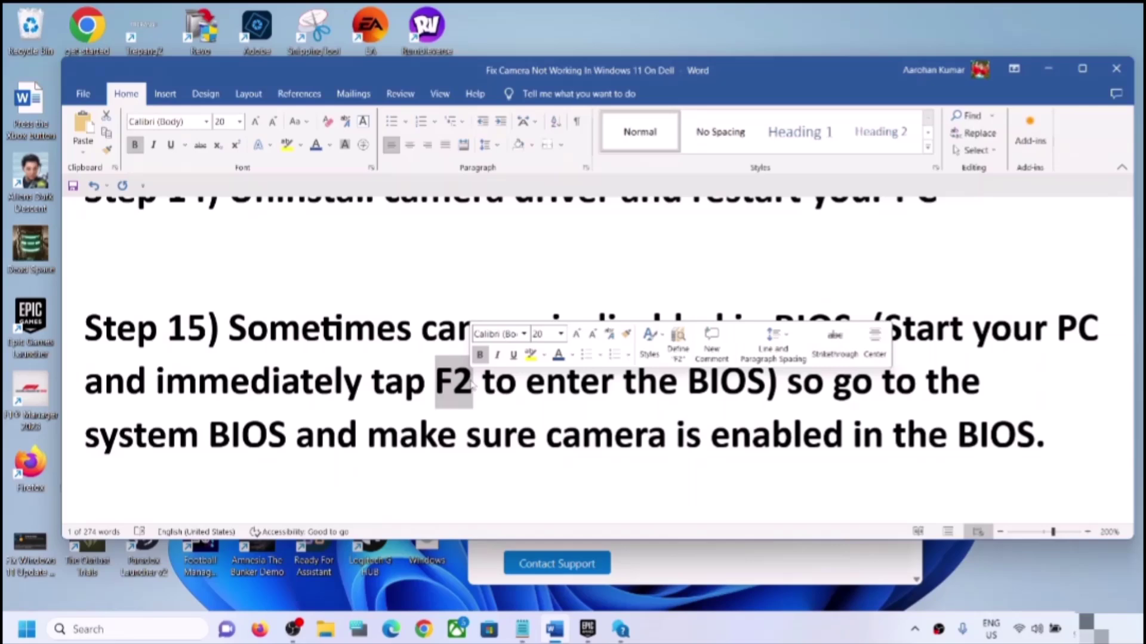
pyautogui.click(404, 382)
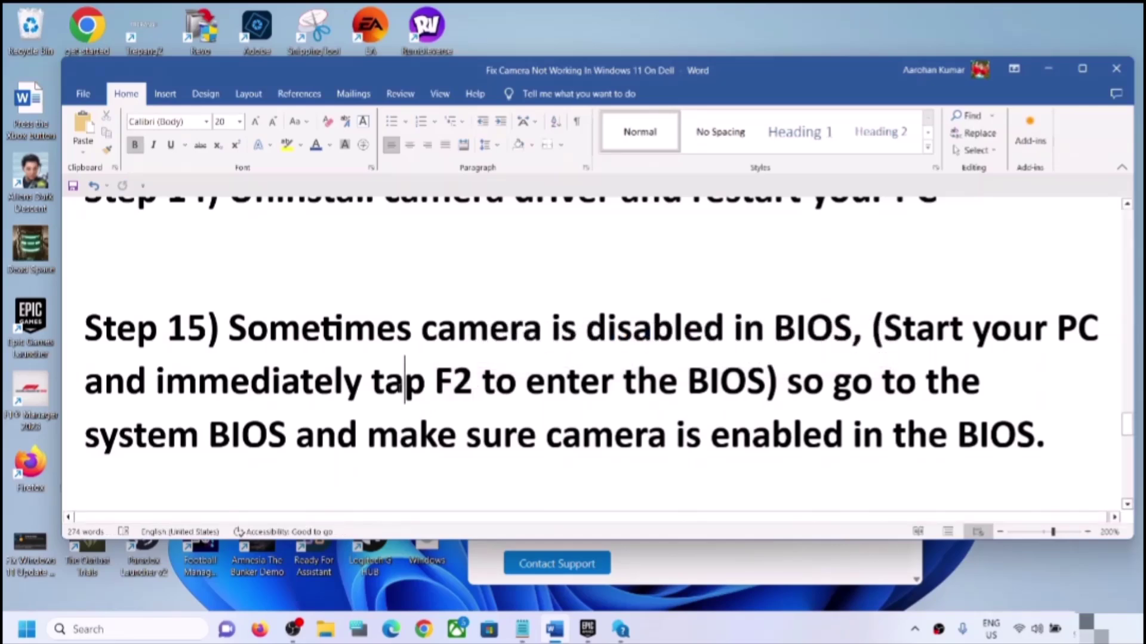
pyautogui.moveTo(373, 382); pyautogui.dragTo(481, 381)
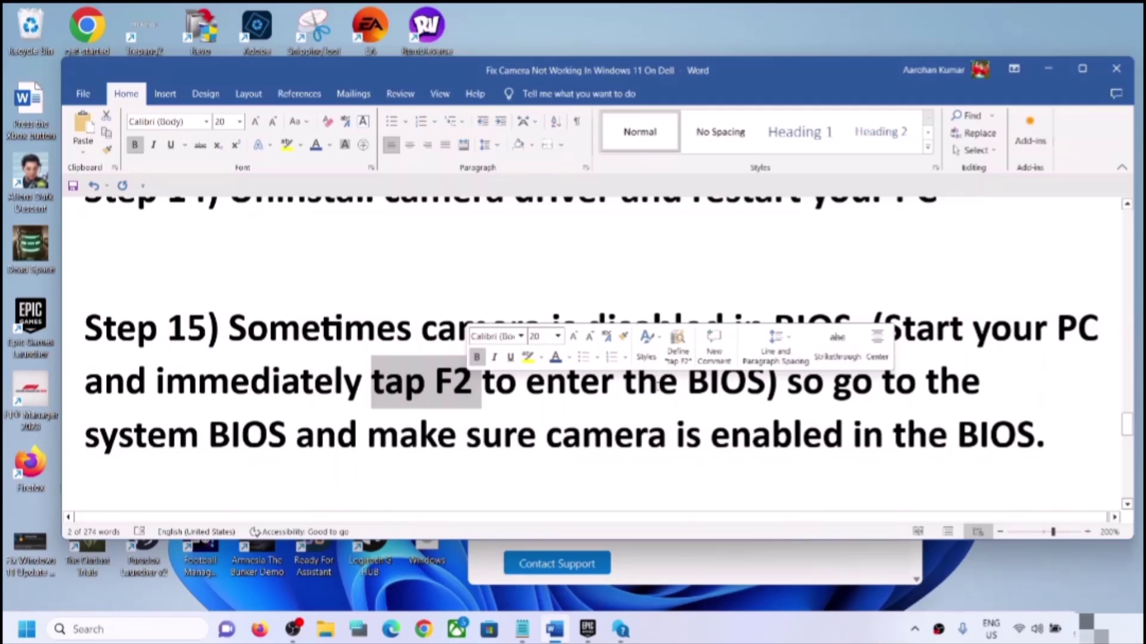
pyautogui.click(640, 385)
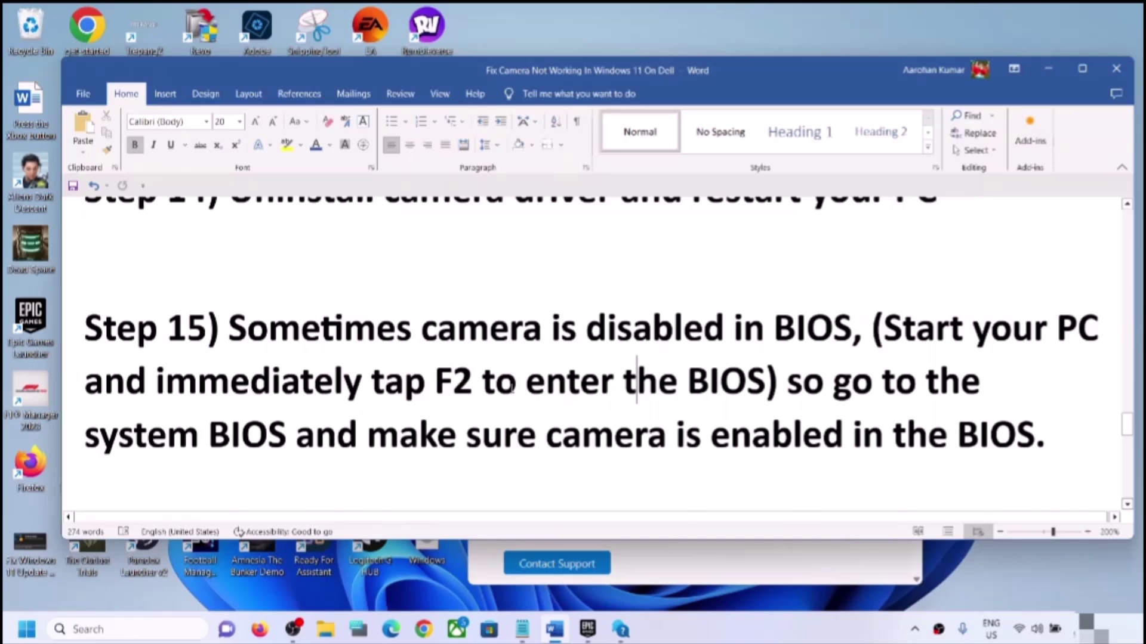
pyautogui.moveTo(436, 385); pyautogui.dragTo(731, 382)
# Step: Highlight "make sure camera is enabled in the BIOS." in Step 15, emphasising the disabled and enabled wording
pyautogui.click(701, 434)
pyautogui.moveTo(365, 435); pyautogui.dragTo(1048, 433)
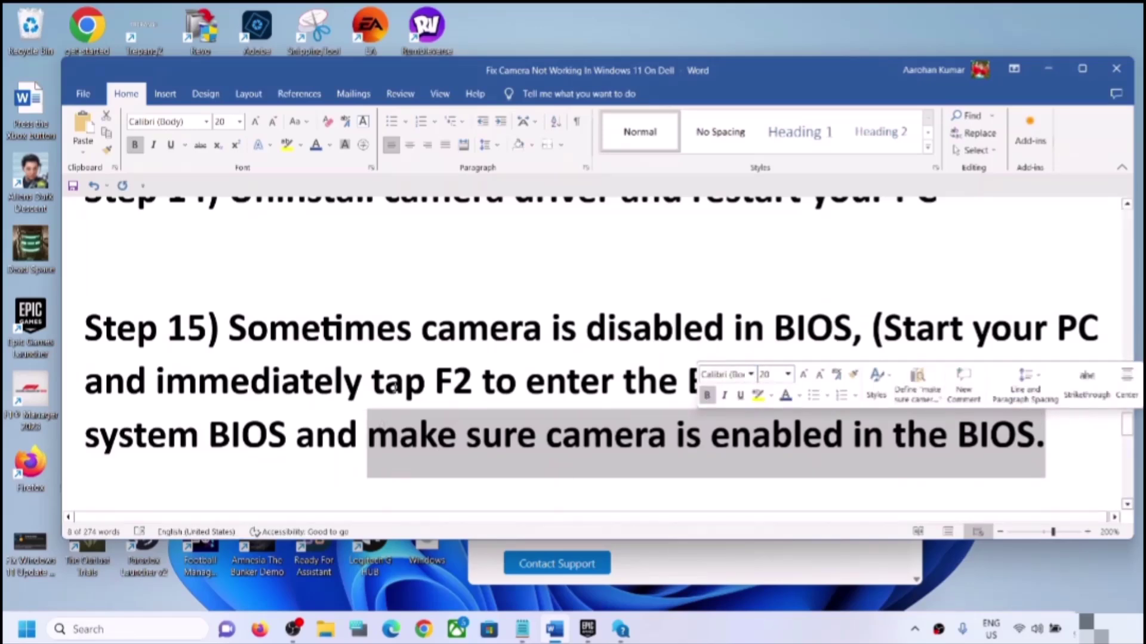
pyautogui.click(388, 385)
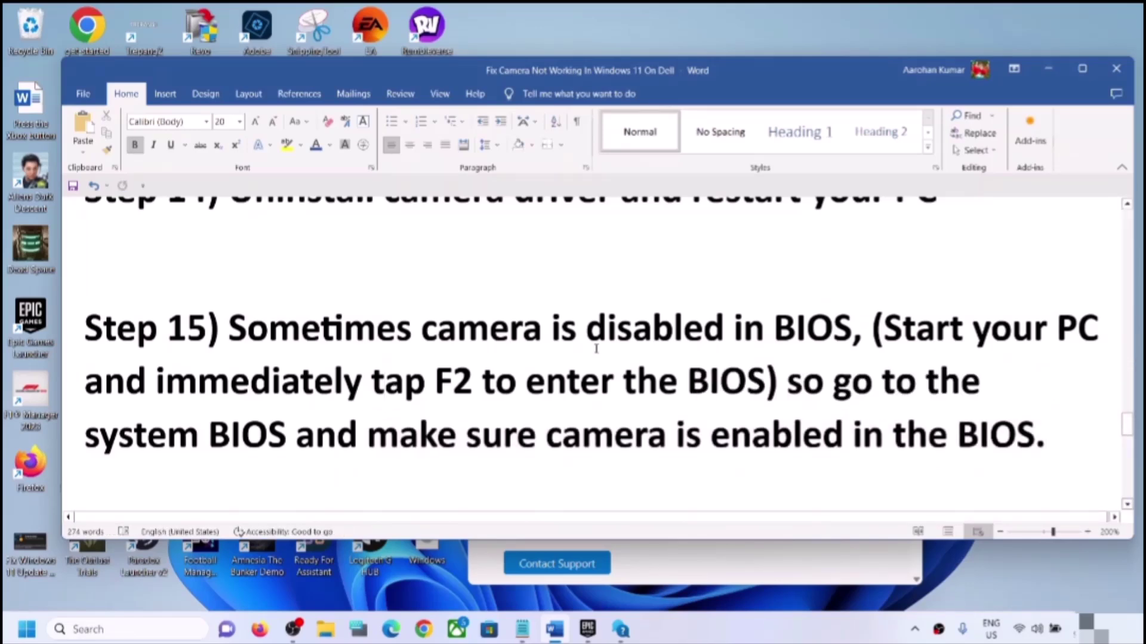
pyautogui.moveTo(551, 328); pyautogui.dragTo(684, 329)
pyautogui.moveTo(699, 434); pyautogui.dragTo(904, 436)
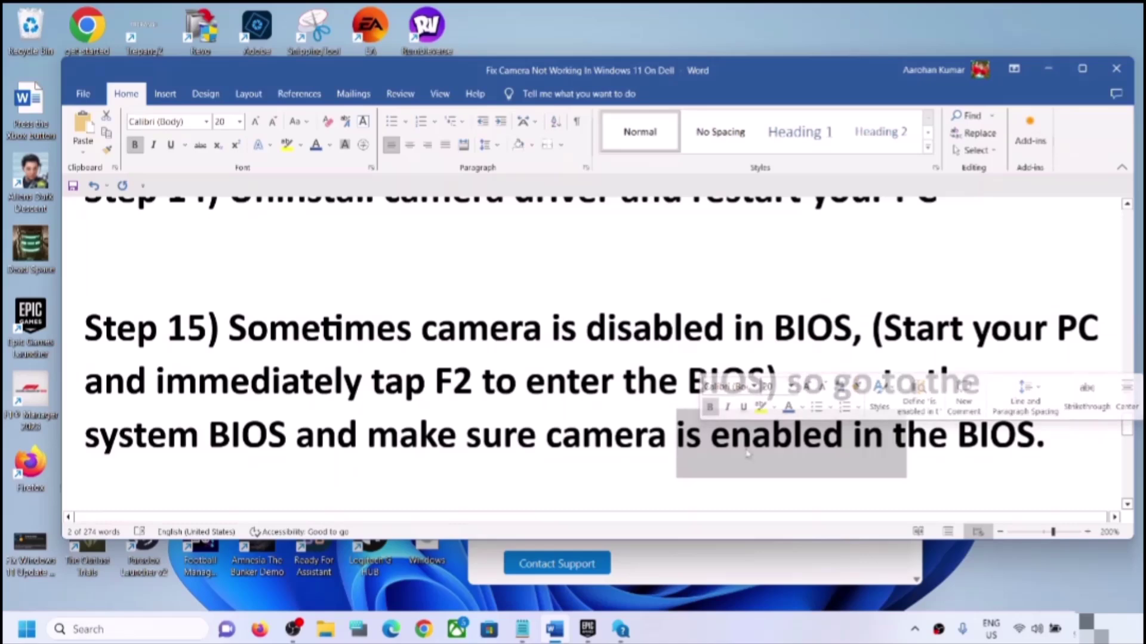
pyautogui.click(547, 435)
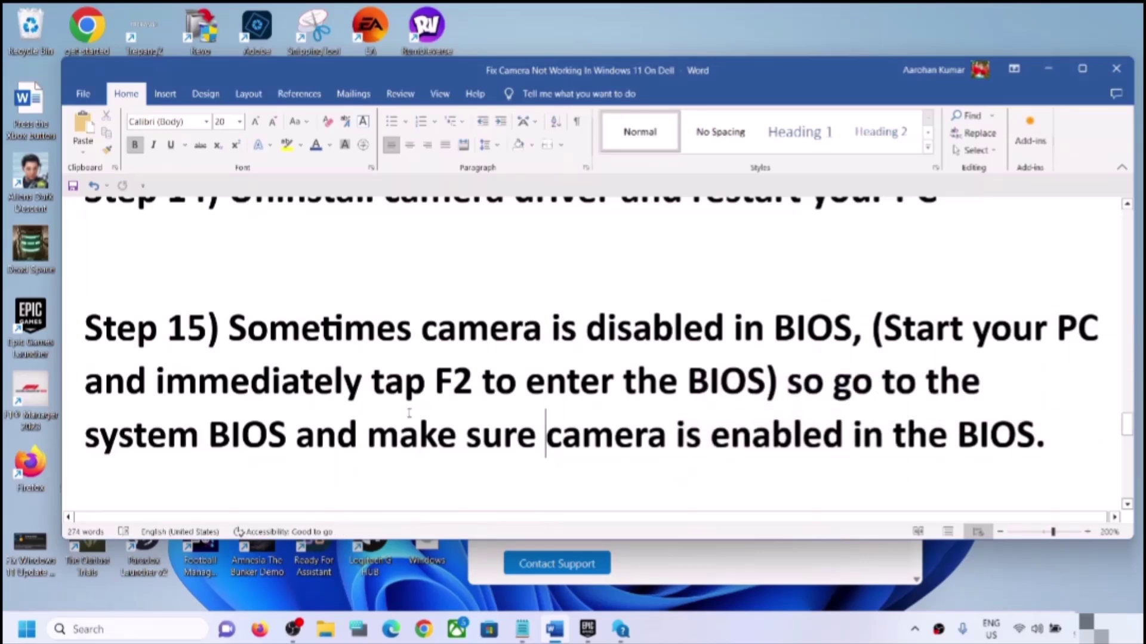
# Step: Highlight "Update Windows 11" in Step 16 of the document
pyautogui.scroll(-2, 405, 409)
pyautogui.scroll(-1, 405, 408)
pyautogui.scroll(1, 405, 407)
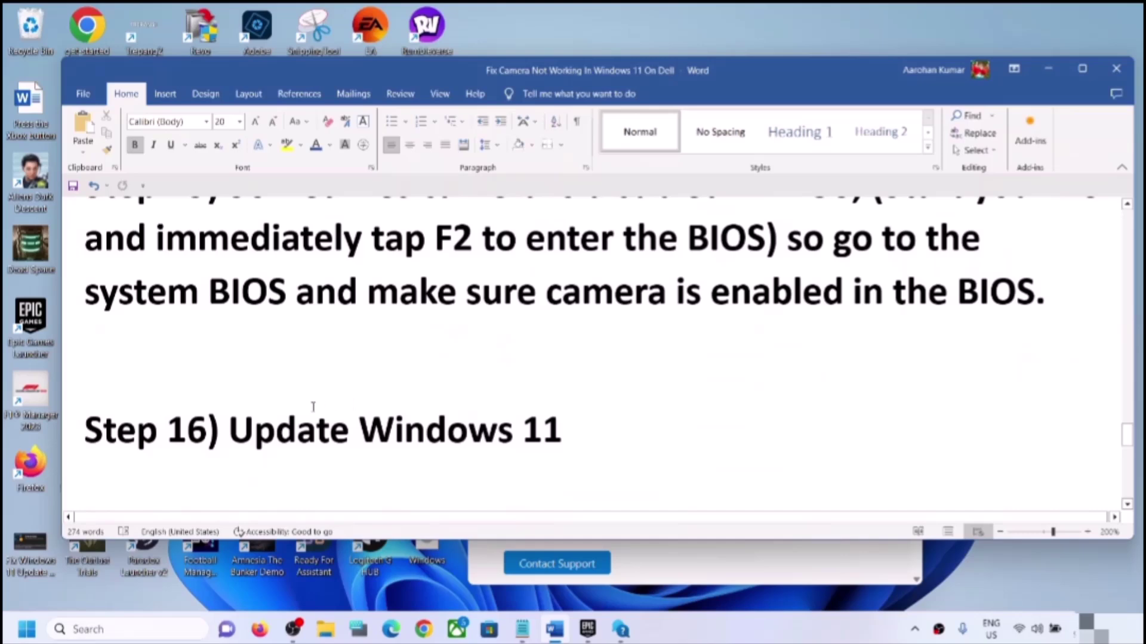
pyautogui.moveTo(232, 431); pyautogui.dragTo(644, 418)
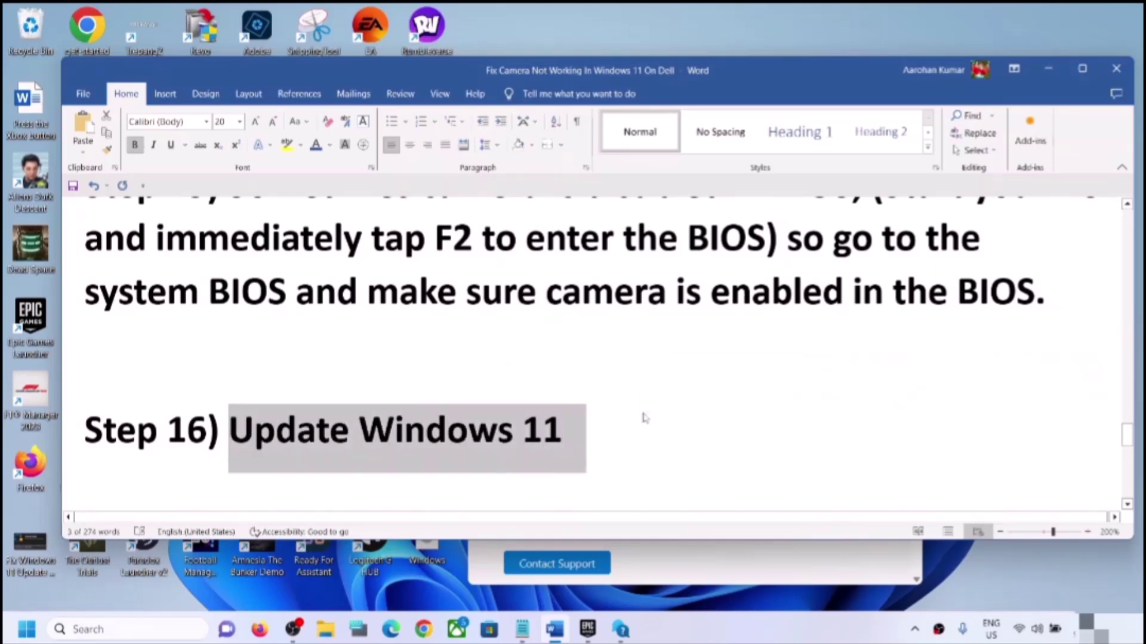
# Step: Check for updates on the Windows Update page of Settings and minimize the Settings window
pyautogui.press('super+i')
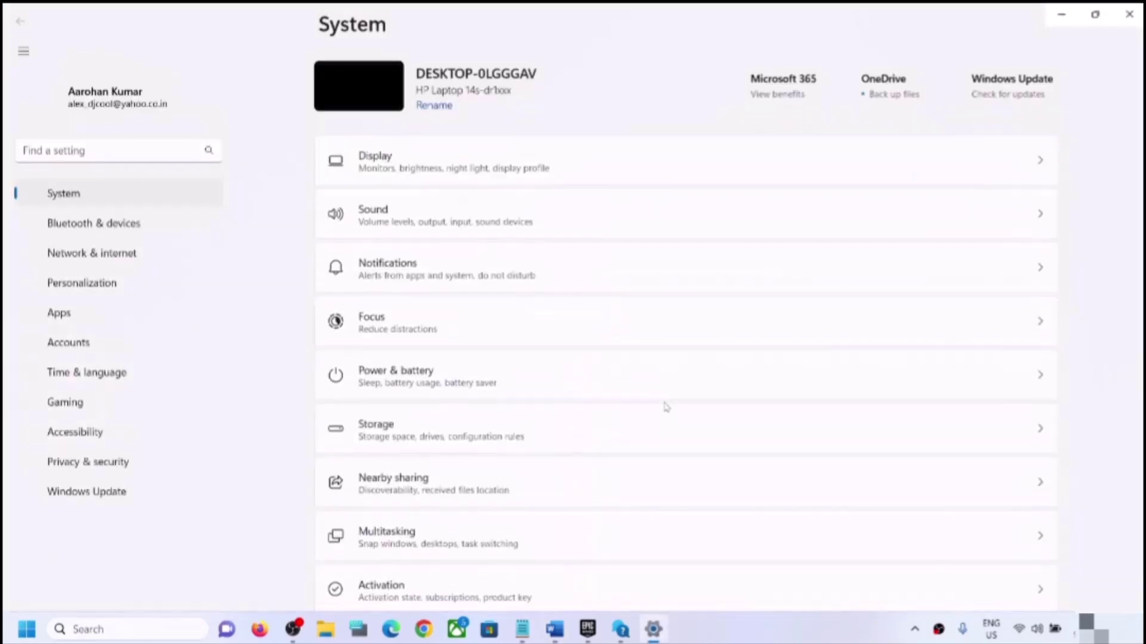
pyautogui.click(122, 463)
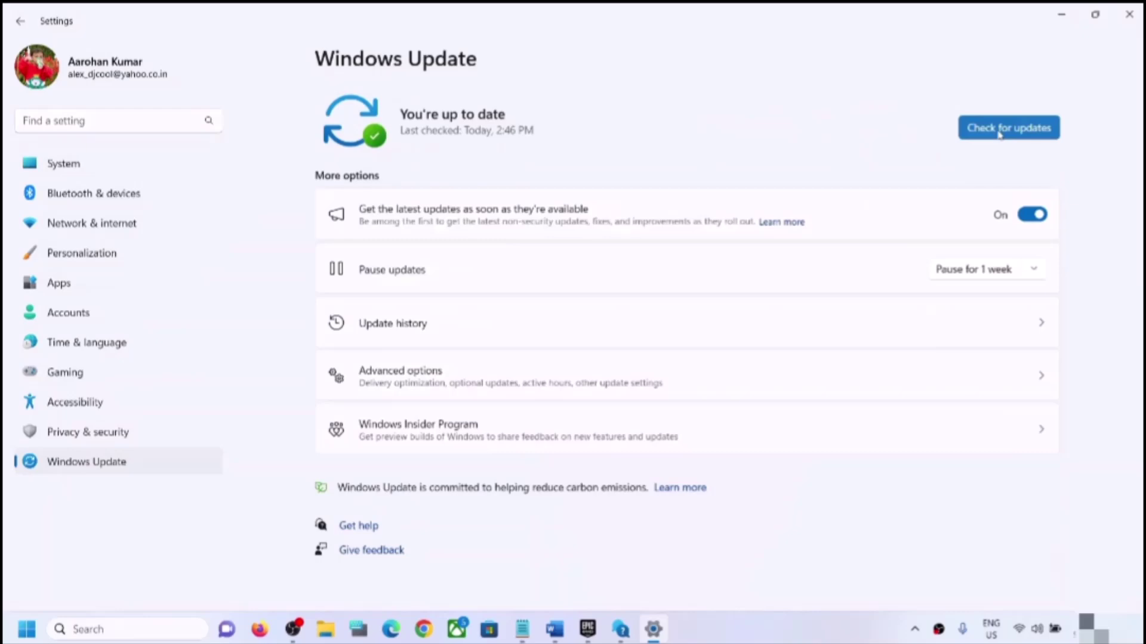
pyautogui.click(1000, 134)
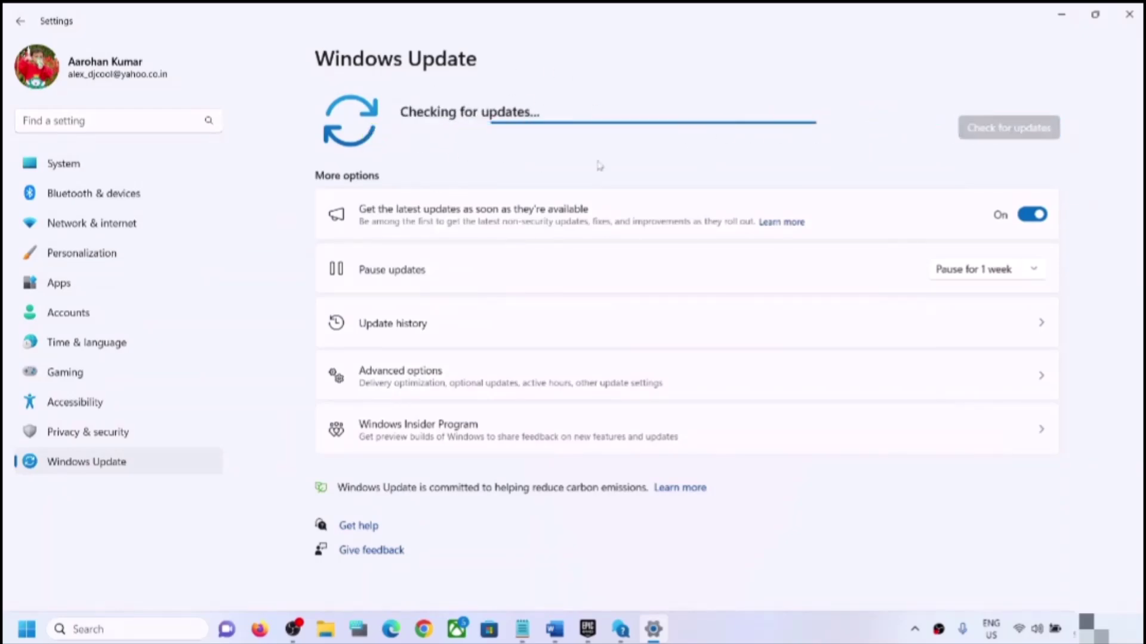
pyautogui.click(1061, 14)
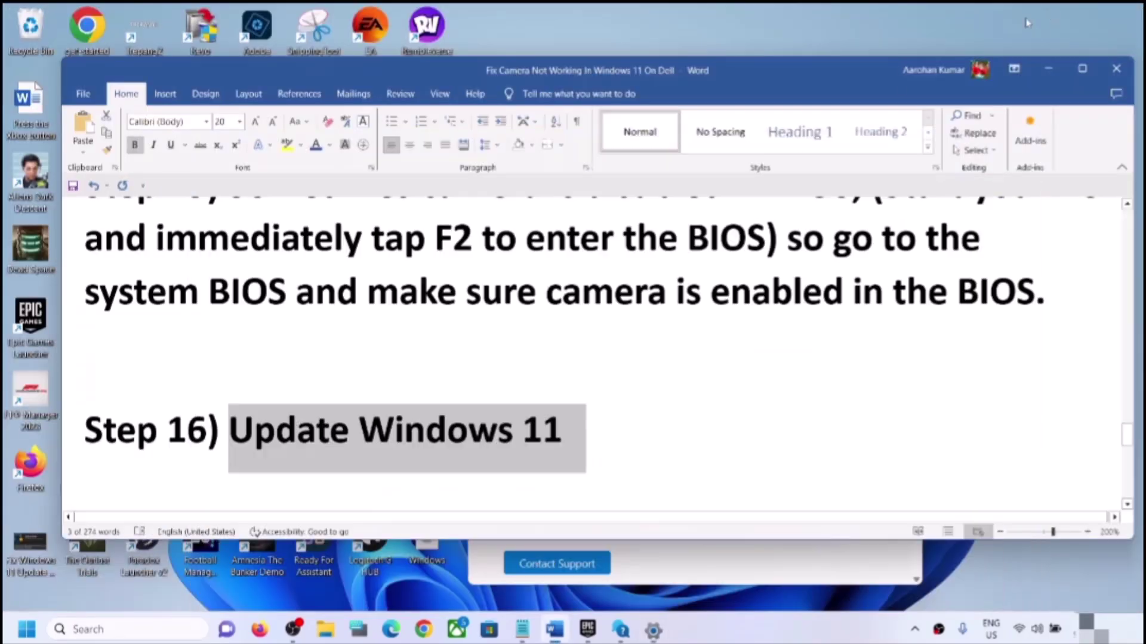
# Step: For Step 17, "Perform Cleanboot", search Windows for "system configuration" and open the System Configuration app
pyautogui.scroll(-3, 490, 391)
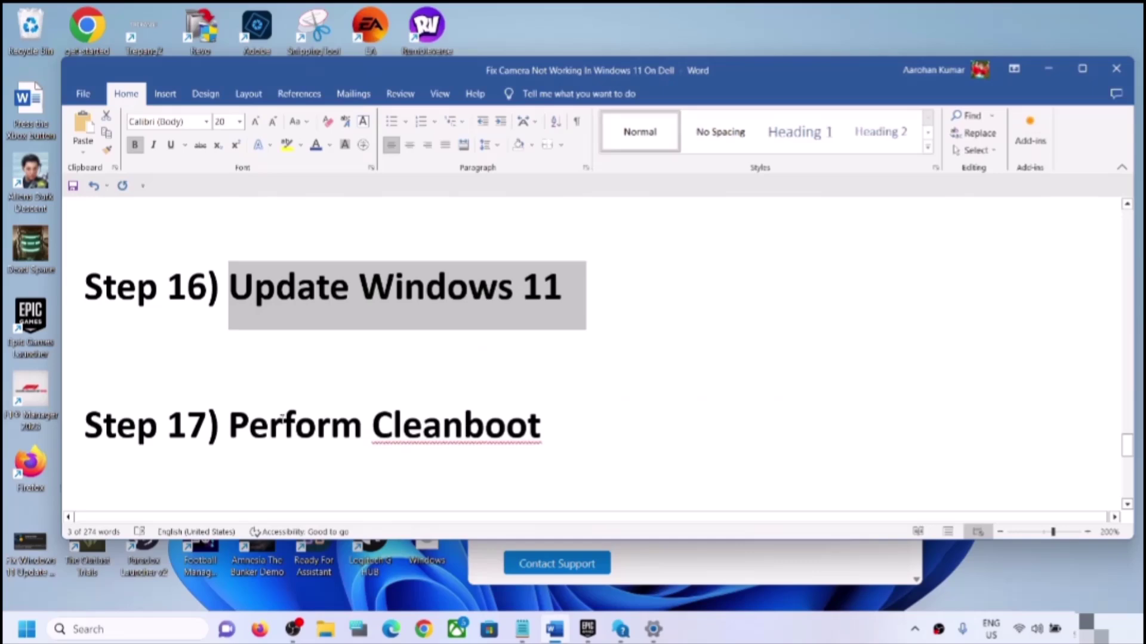
pyautogui.click(90, 630)
pyautogui.write('sy')
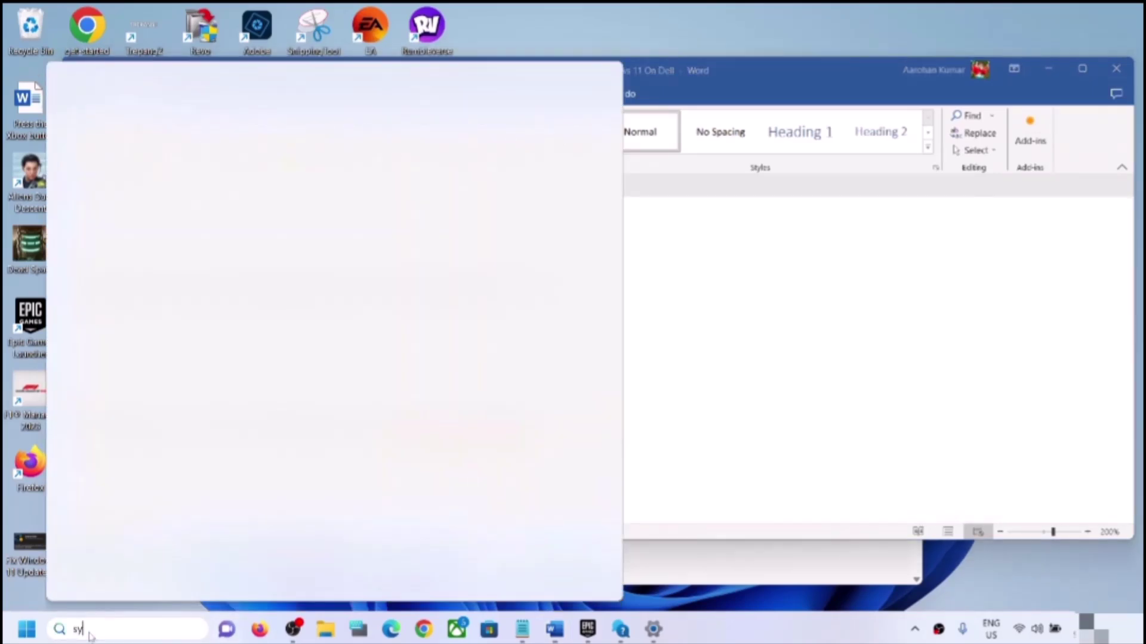
pyautogui.write('stem')
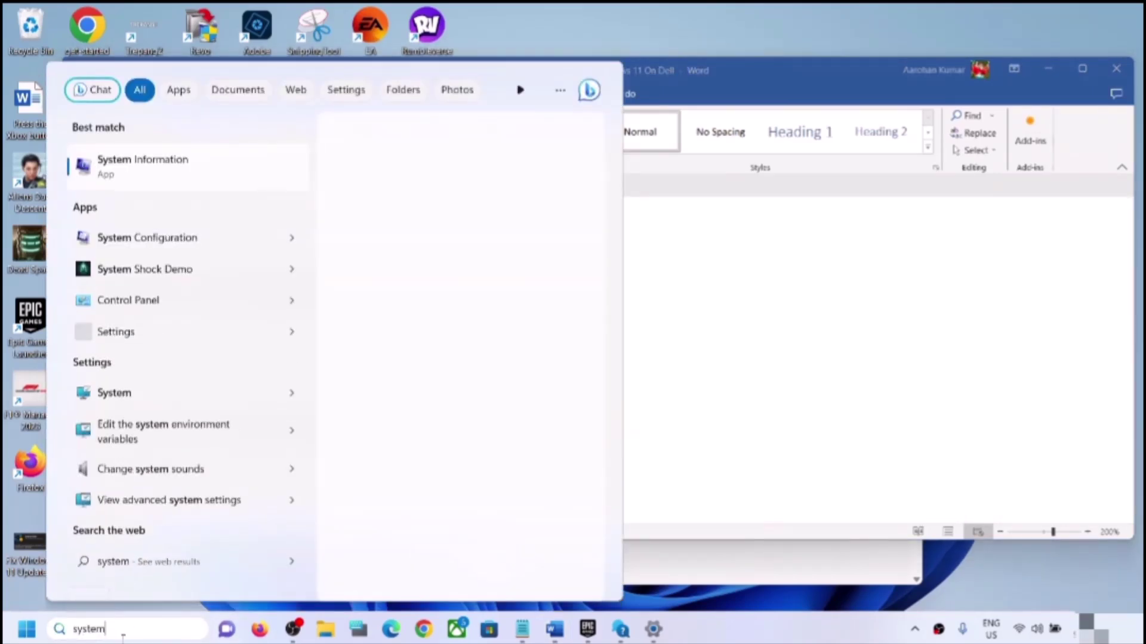
pyautogui.write(' con')
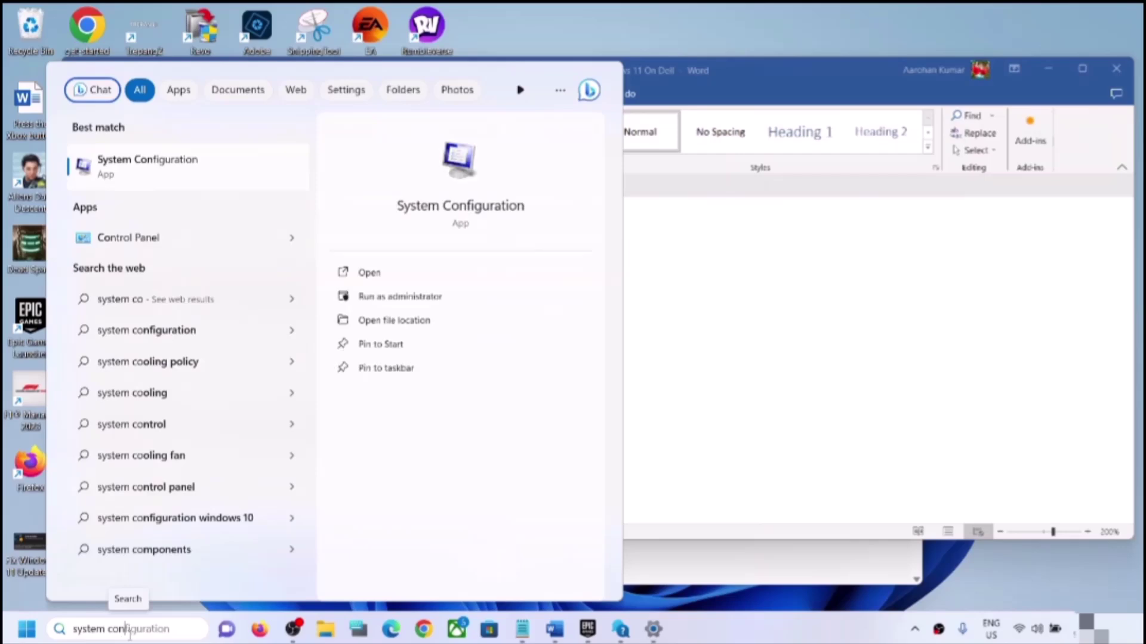
pyautogui.write('figuration')
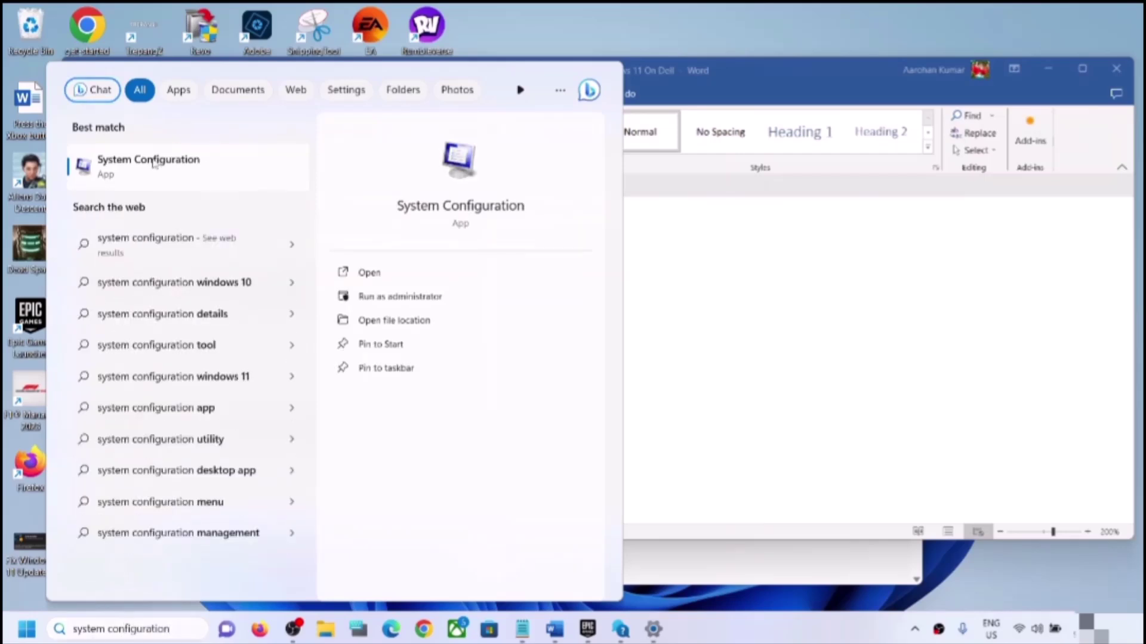
pyautogui.click(154, 164)
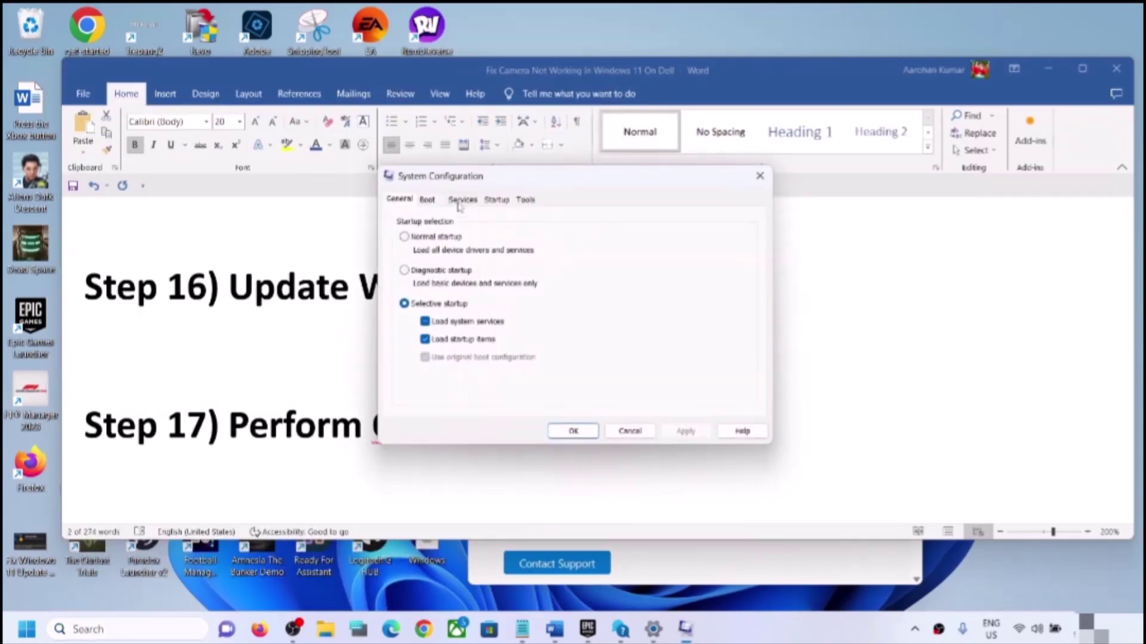
# Step: Hide all Microsoft services in System Configuration, disable all the remaining services, apply the change and dismiss the restart prompt
pyautogui.click(460, 200)
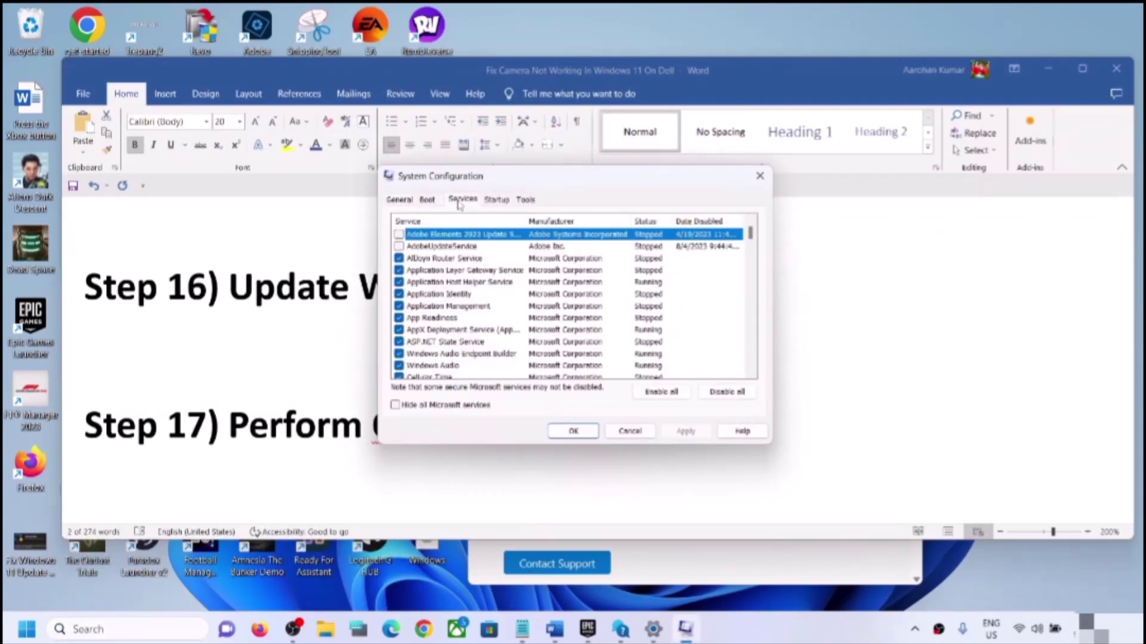
pyautogui.click(396, 405)
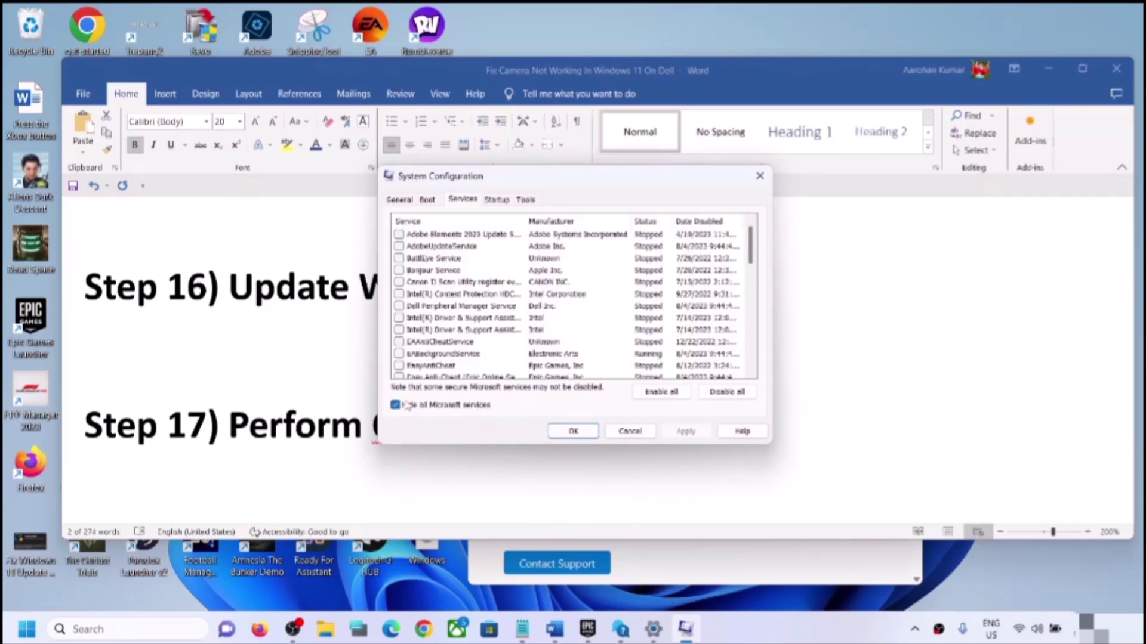
pyautogui.click(749, 394)
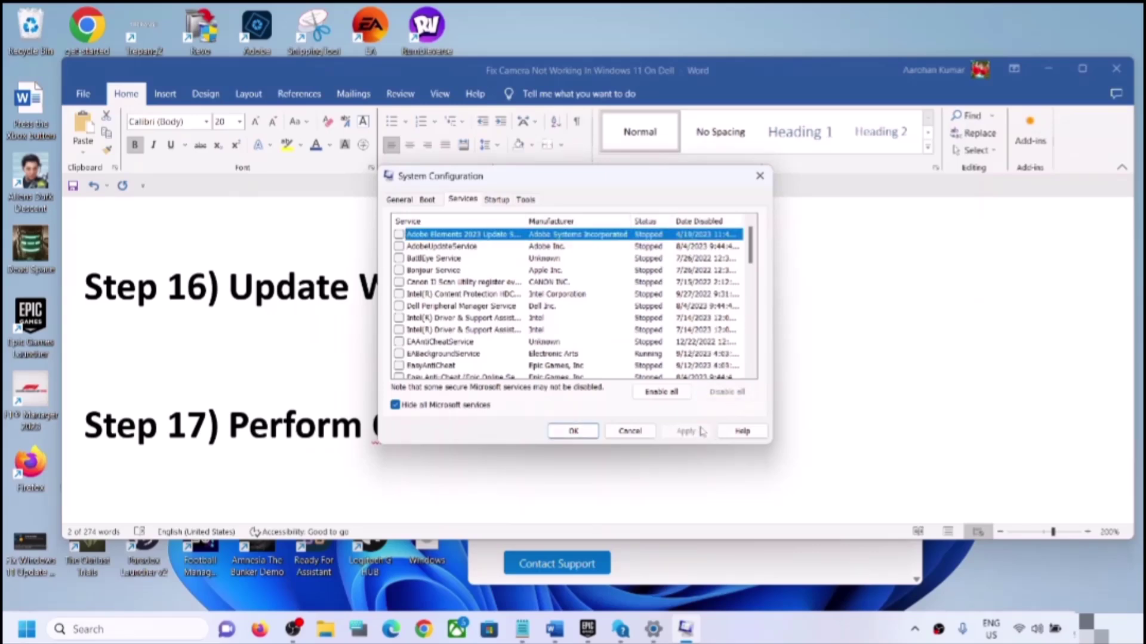
pyautogui.click(573, 432)
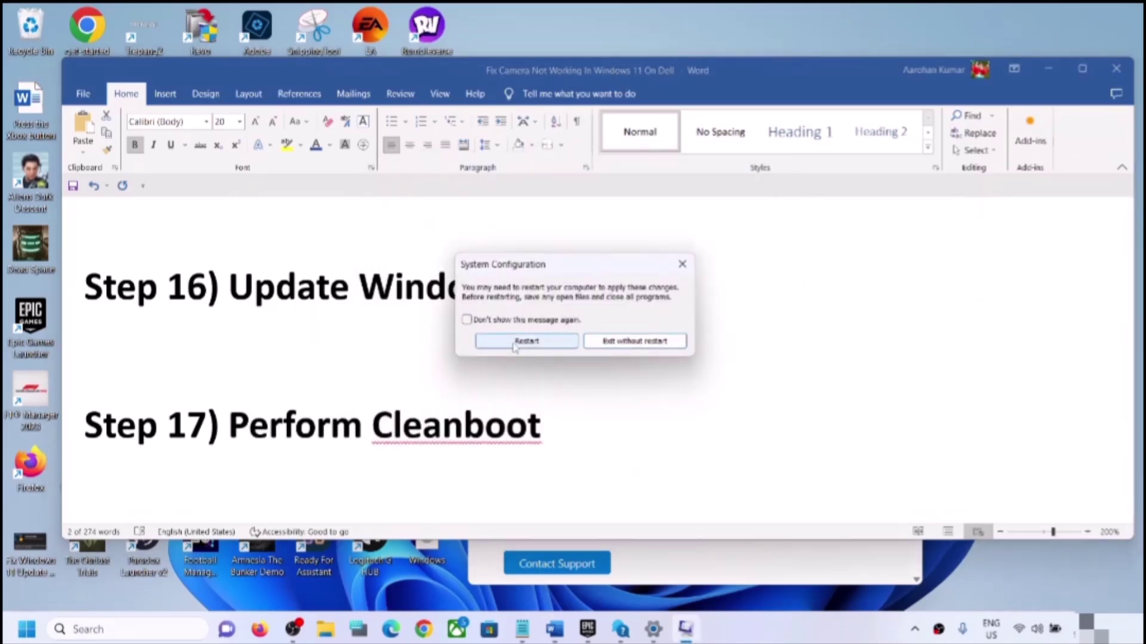
pyautogui.click(682, 264)
# Step: Highlight "Update system BIOS" in Step 18 of the document and check the laptop's battery level in the quick settings
pyautogui.scroll(-2, 369, 421)
pyautogui.scroll(-1, 369, 420)
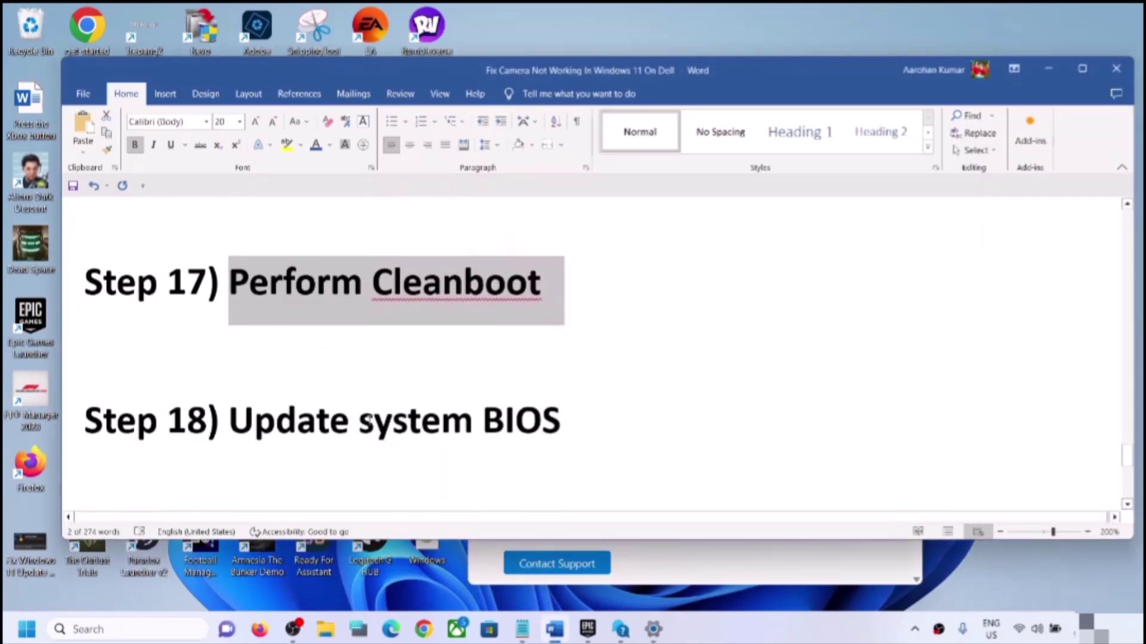
pyautogui.moveTo(263, 420); pyautogui.dragTo(549, 423)
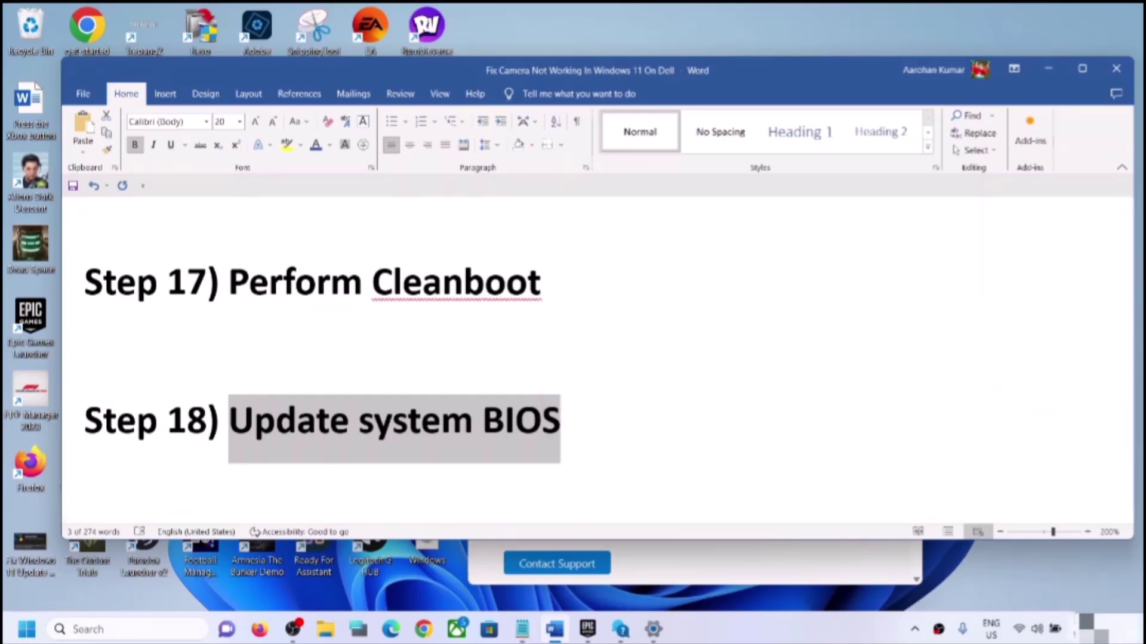
pyautogui.click(1055, 631)
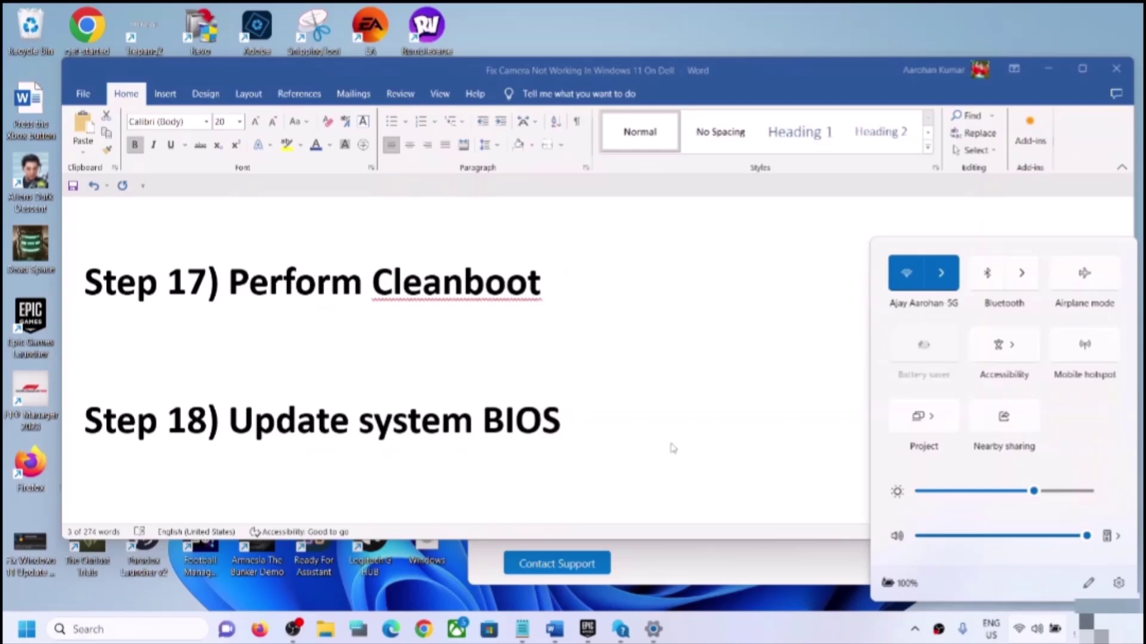
pyautogui.click(593, 414)
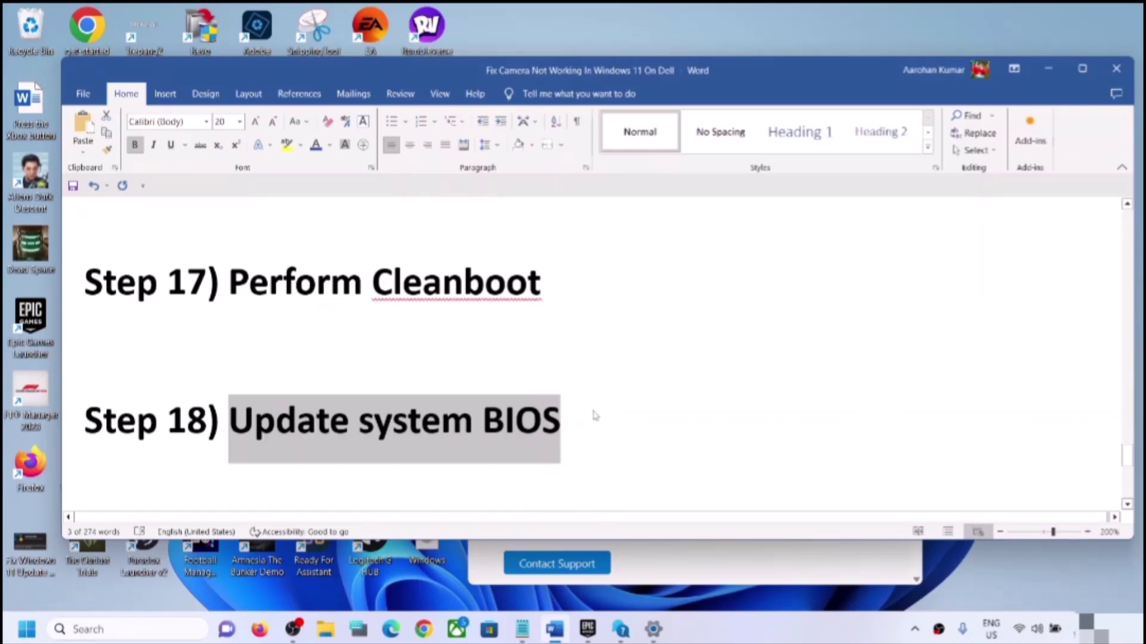
# Step: Copy "system restore" from Step 19, search Windows for it and open Create a restore point
pyautogui.scroll(-3, 594, 416)
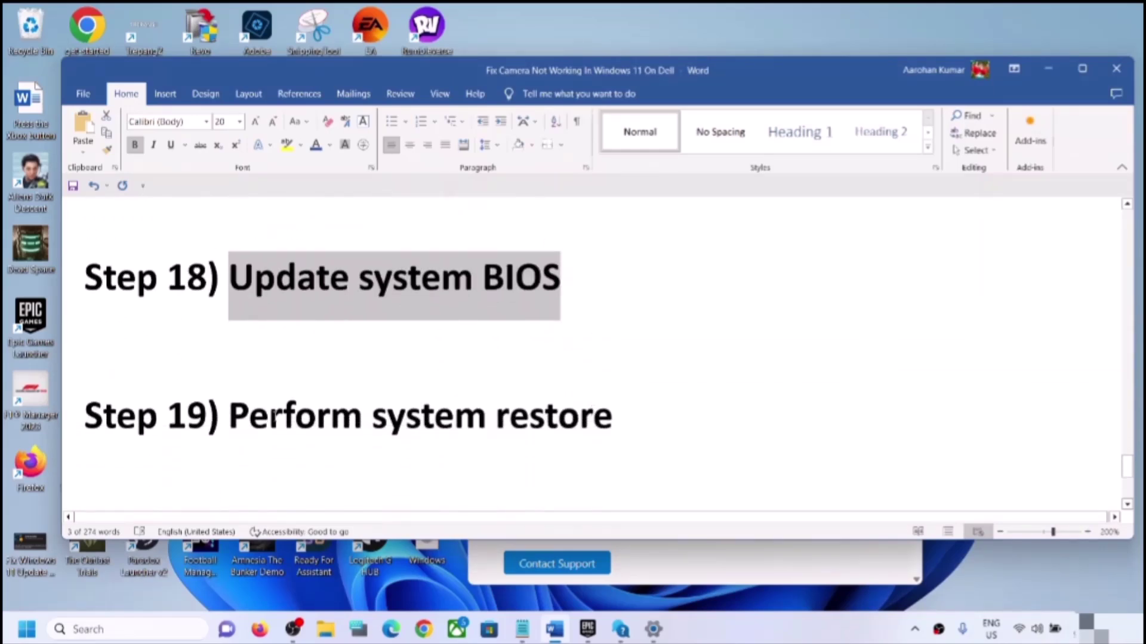
pyautogui.moveTo(275, 416); pyautogui.dragTo(371, 418)
pyautogui.hotkey('ctrl', 'c')
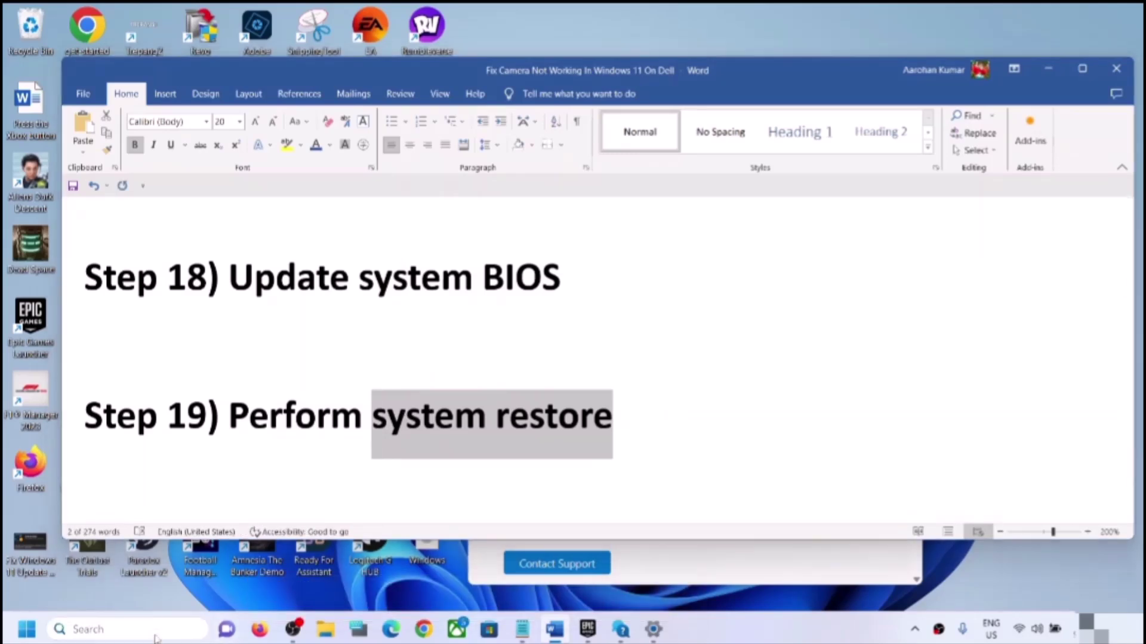
pyautogui.click(155, 634)
pyautogui.hotkey('ctrl', 'v')
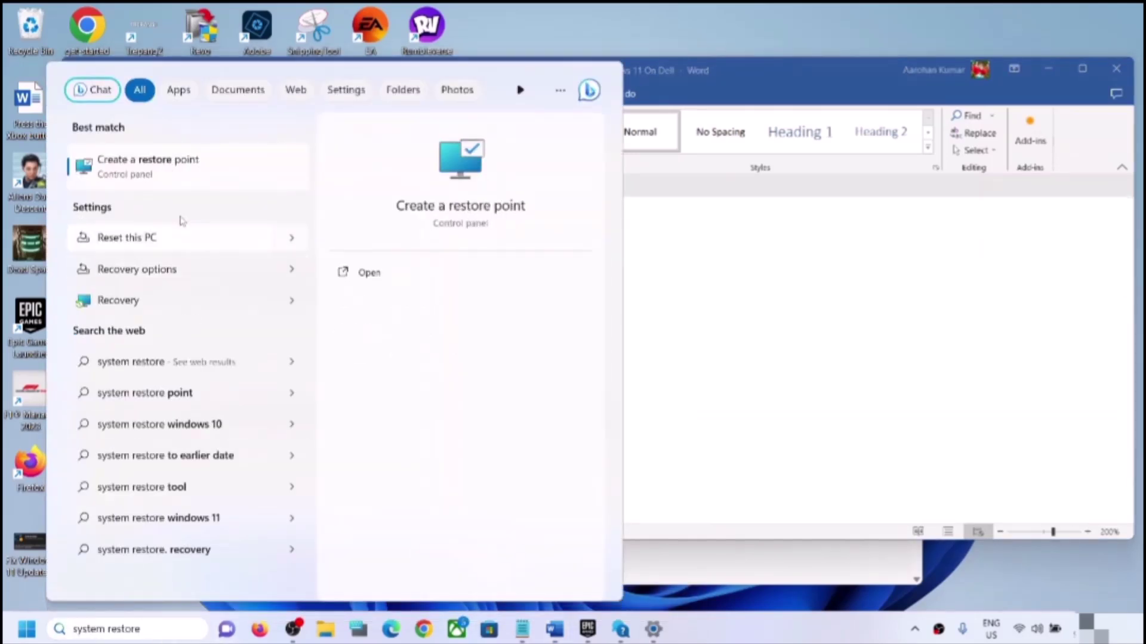
pyautogui.click(191, 173)
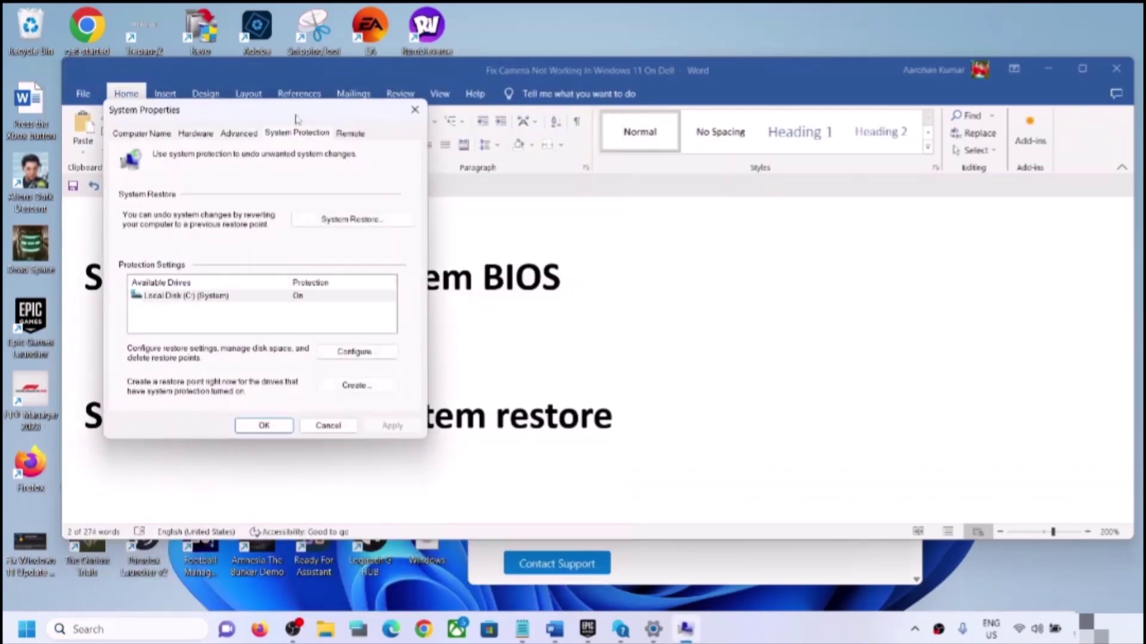
# Step: Try to restore the system to the 9/8/2023 6:24:36 PM Windows Modules Installer restore point, and close System Restore and System Properties
pyautogui.moveTo(296, 113); pyautogui.dragTo(692, 182)
pyautogui.click(774, 285)
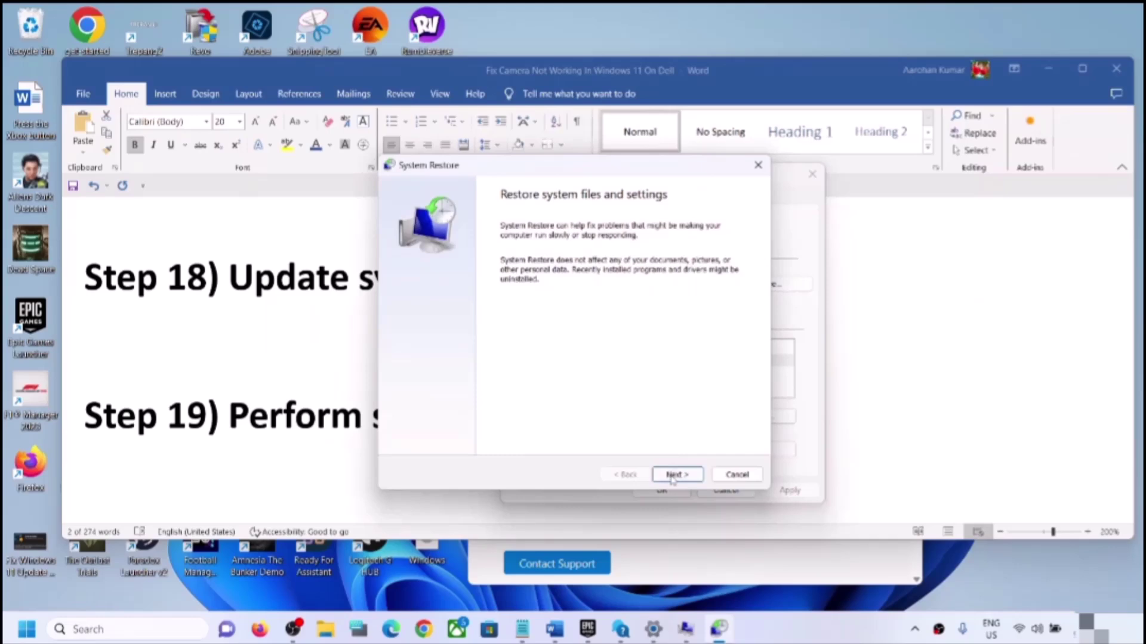
pyautogui.click(672, 476)
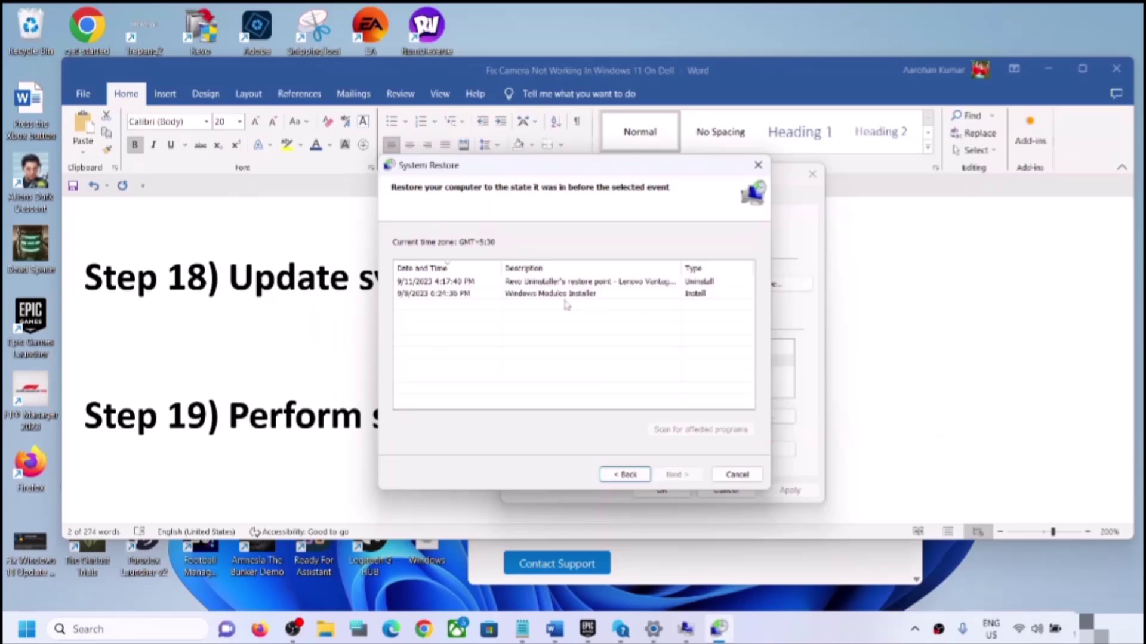
pyautogui.click(417, 284)
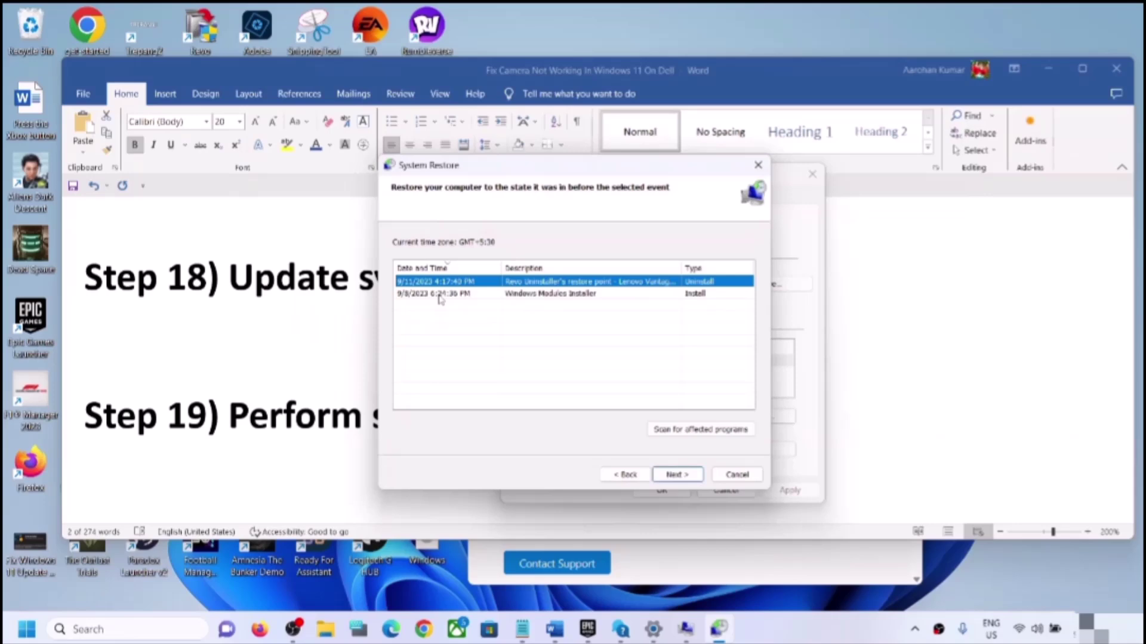
pyautogui.click(440, 295)
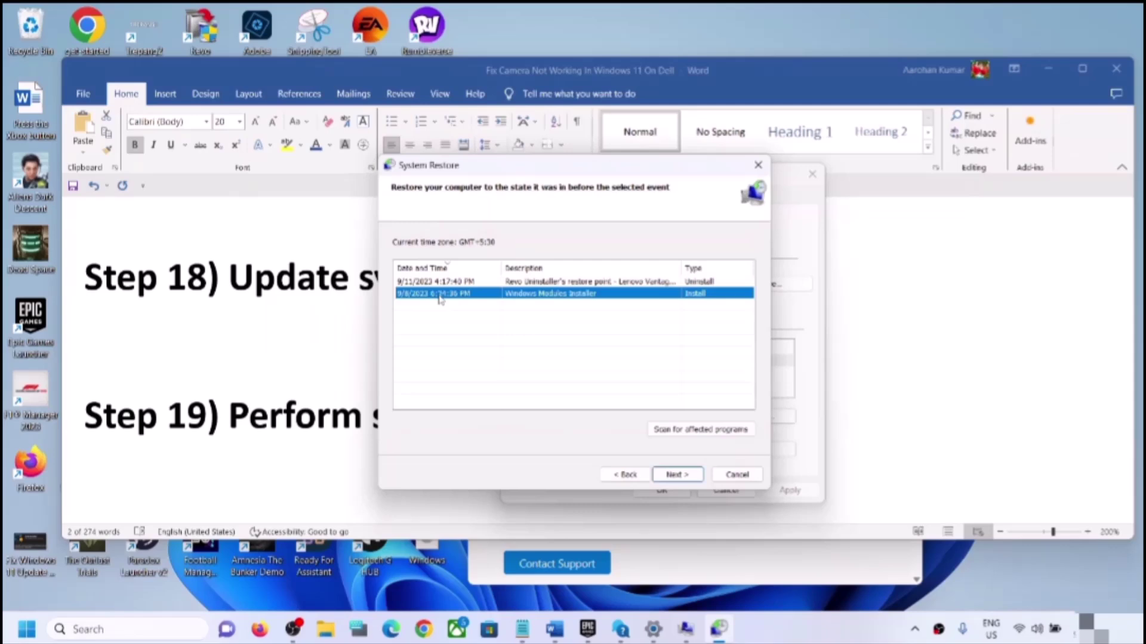
pyautogui.click(681, 475)
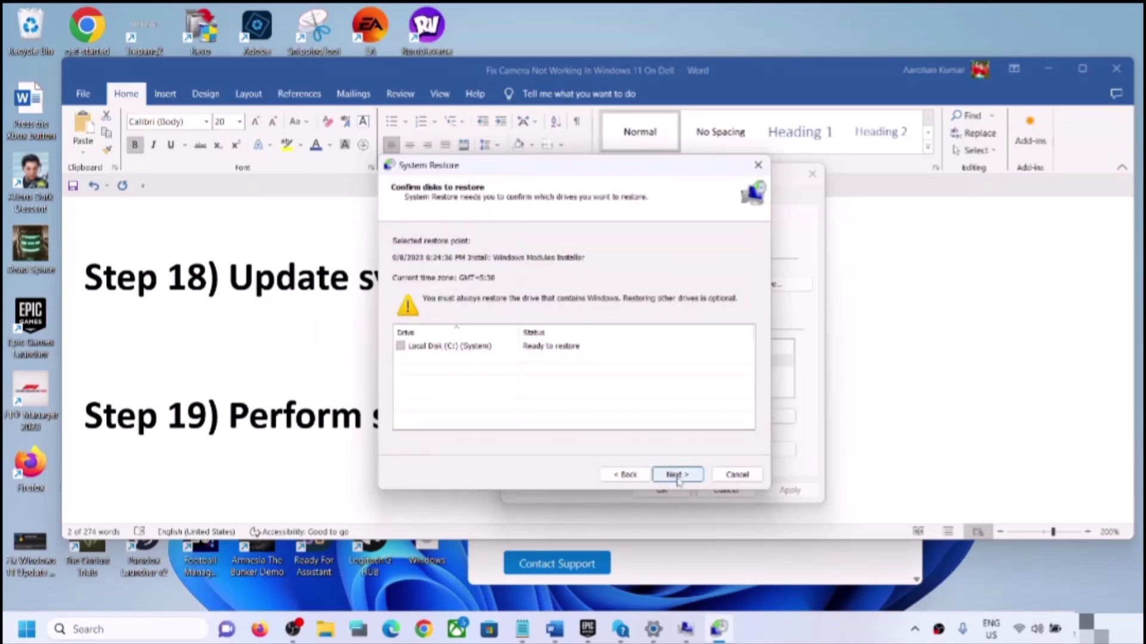
pyautogui.click(678, 477)
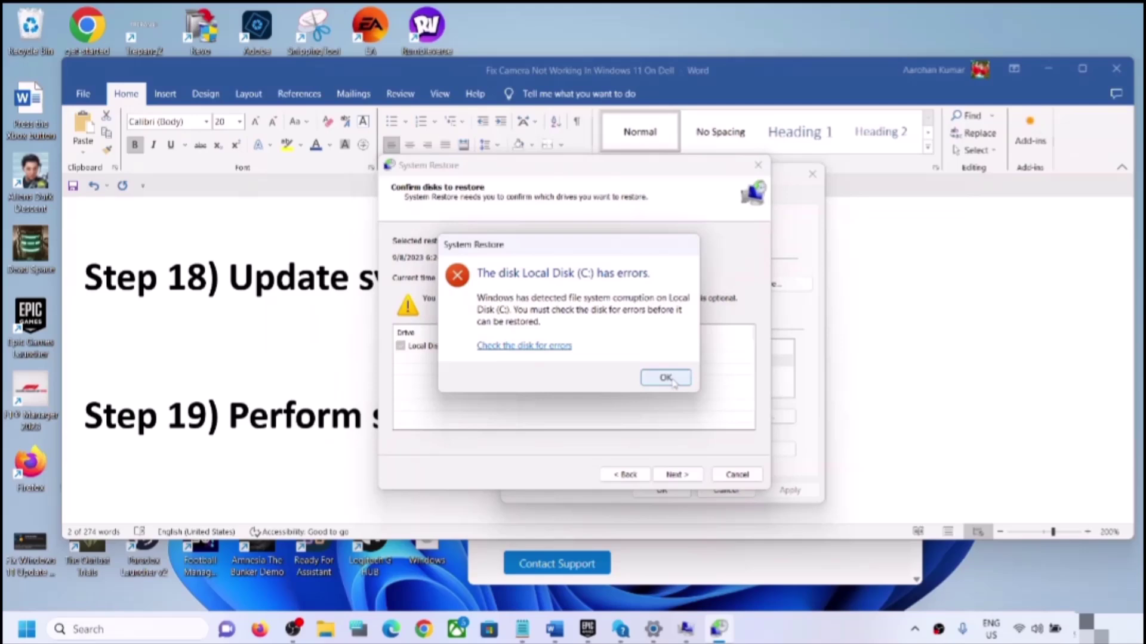
pyautogui.click(666, 378)
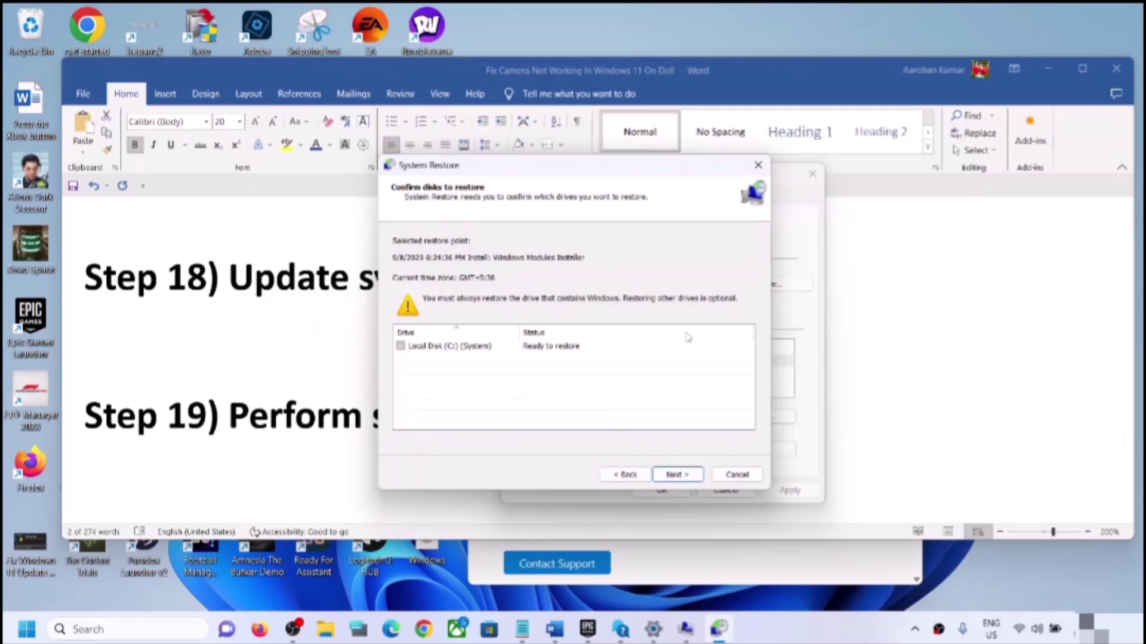
pyautogui.click(758, 165)
pyautogui.click(812, 175)
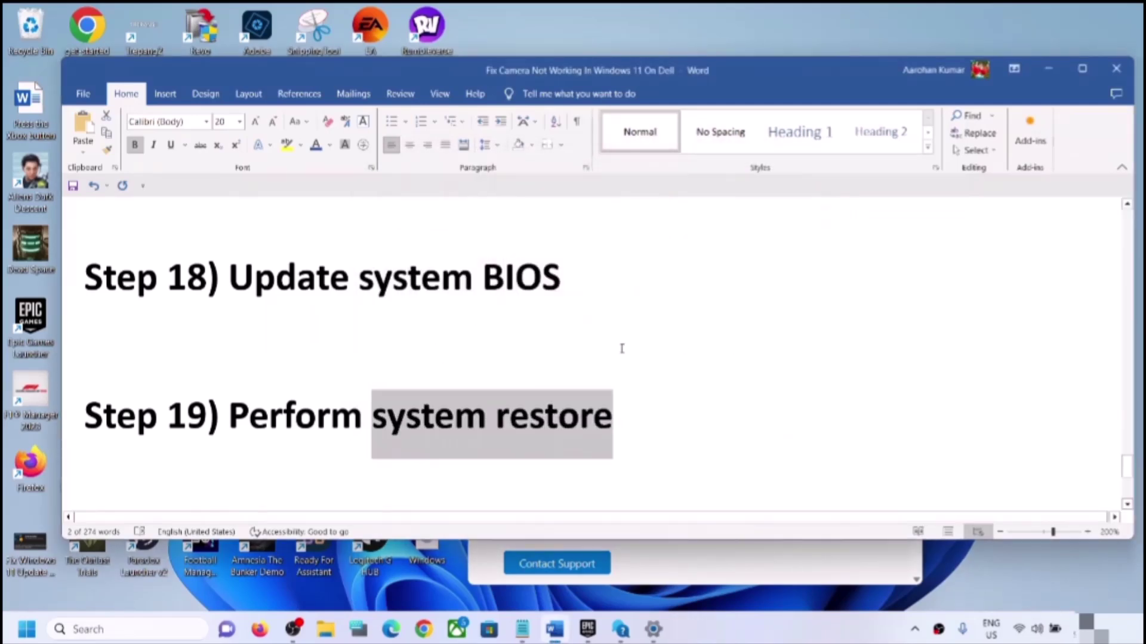
# Step: Highlight "Reset your PC" in Step 20, emphasising the warning about data loss and backing up data before the reset
pyautogui.scroll(-4, 566, 456)
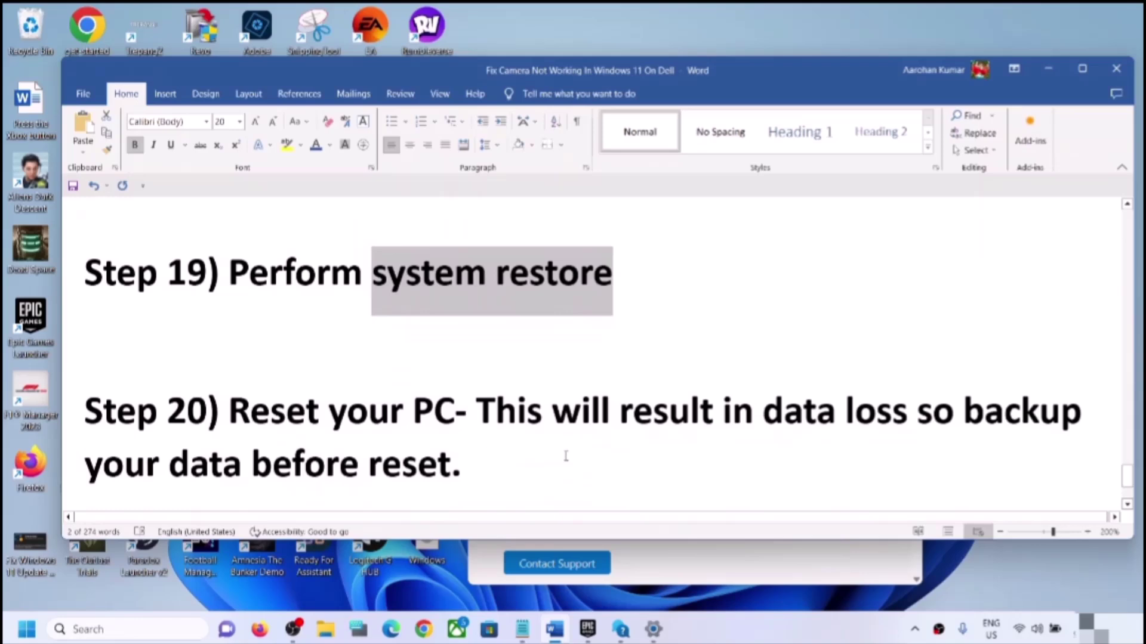
pyautogui.scroll(1, 566, 455)
pyautogui.moveTo(231, 412); pyautogui.dragTo(480, 418)
pyautogui.click(491, 449)
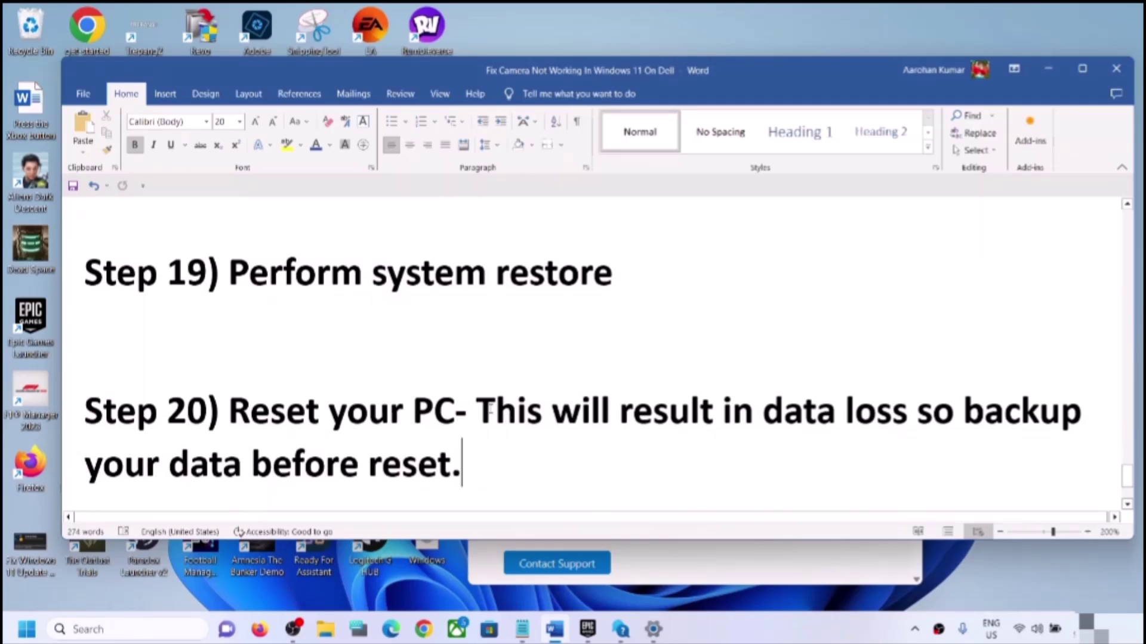
pyautogui.moveTo(491, 411); pyautogui.dragTo(922, 404)
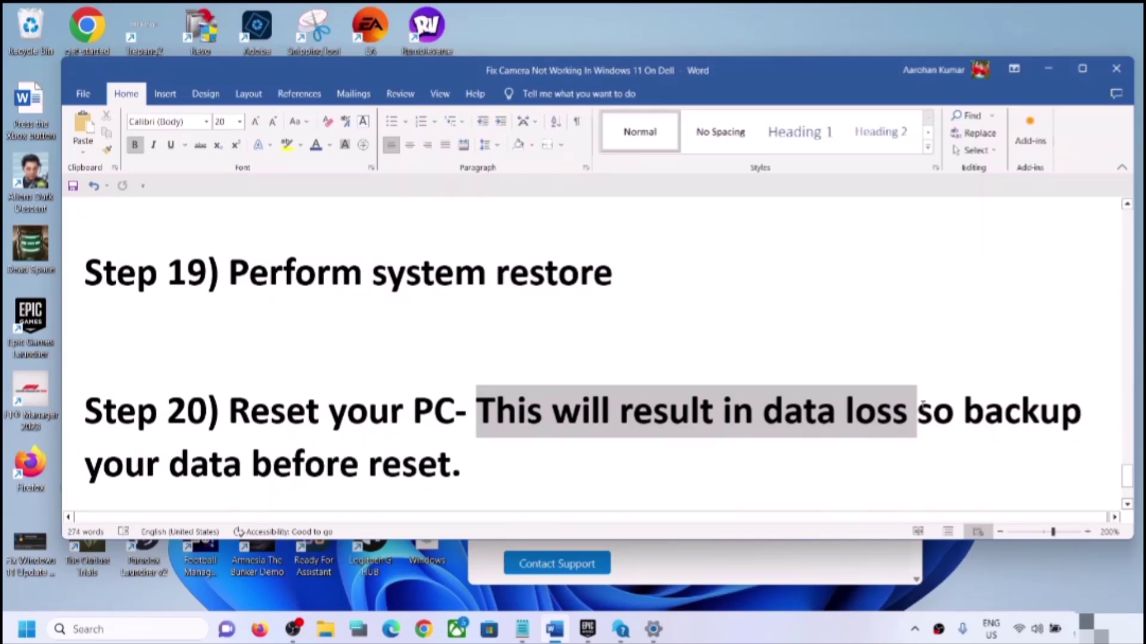
pyautogui.moveTo(923, 406); pyautogui.dragTo(923, 406)
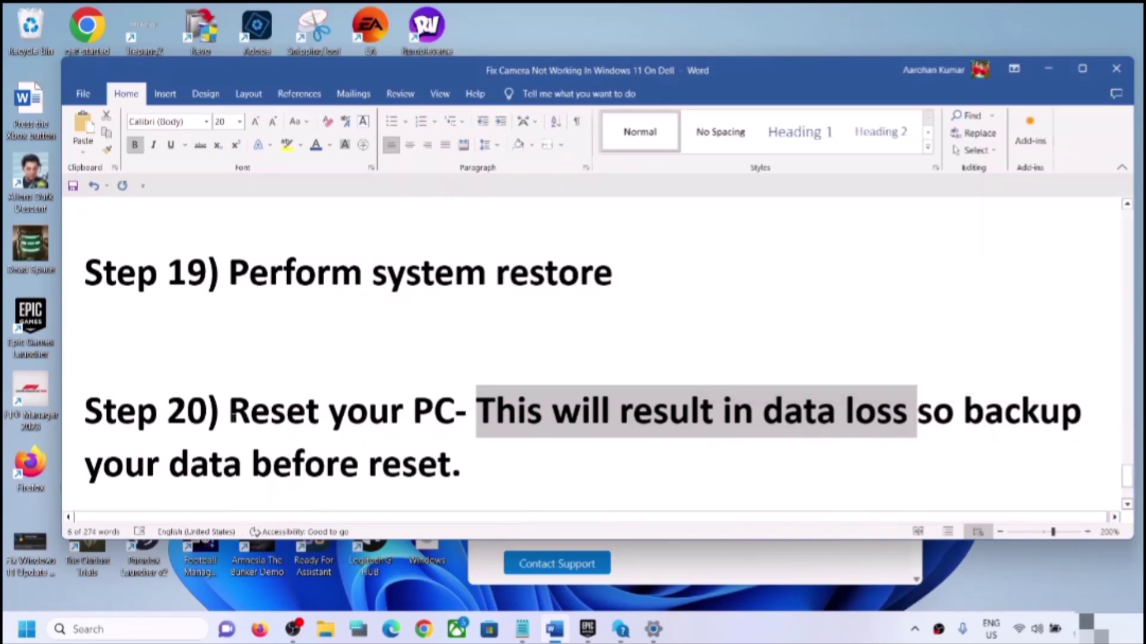
pyautogui.moveTo(231, 412); pyautogui.dragTo(455, 412)
pyautogui.click(608, 412)
pyautogui.moveTo(763, 412); pyautogui.dragTo(465, 472)
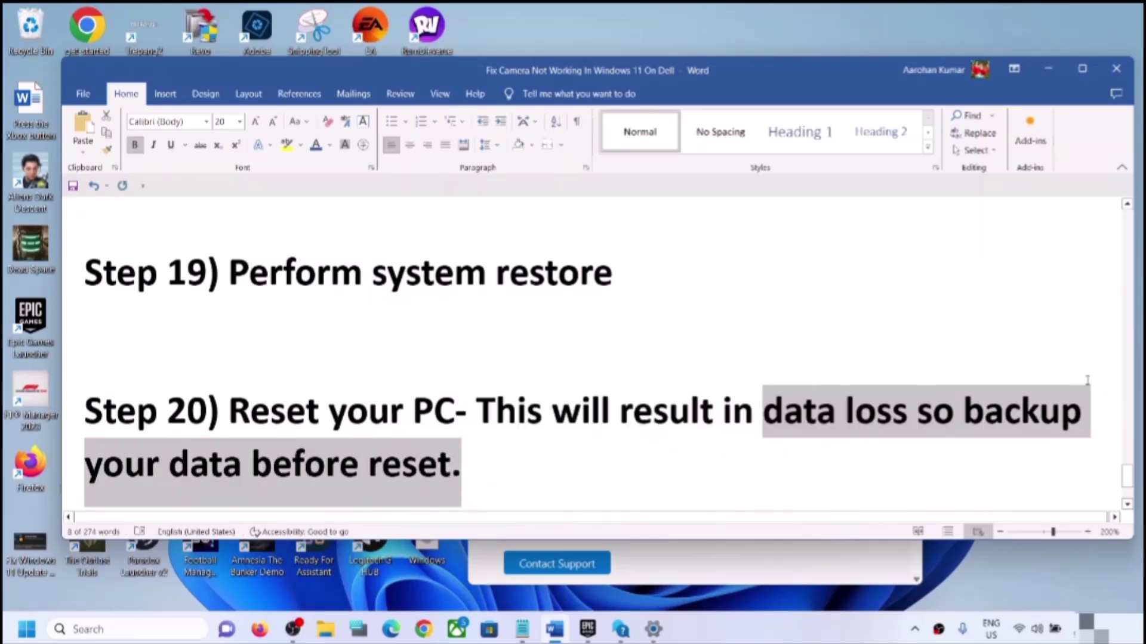
pyautogui.click(543, 397)
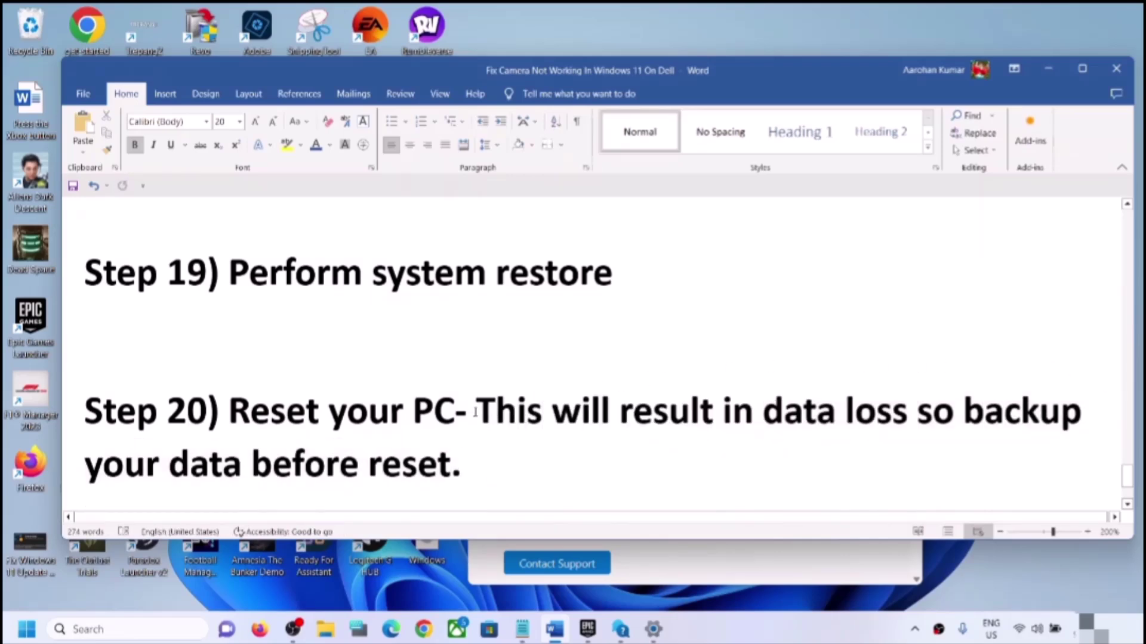
pyautogui.moveTo(474, 412); pyautogui.dragTo(472, 480)
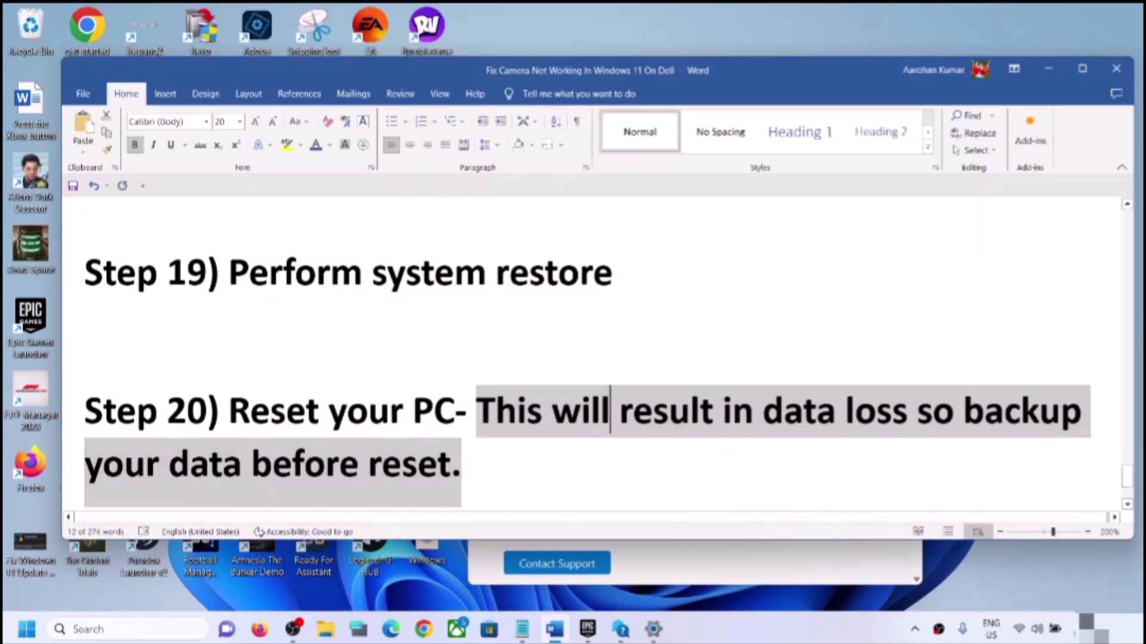
pyautogui.click(607, 412)
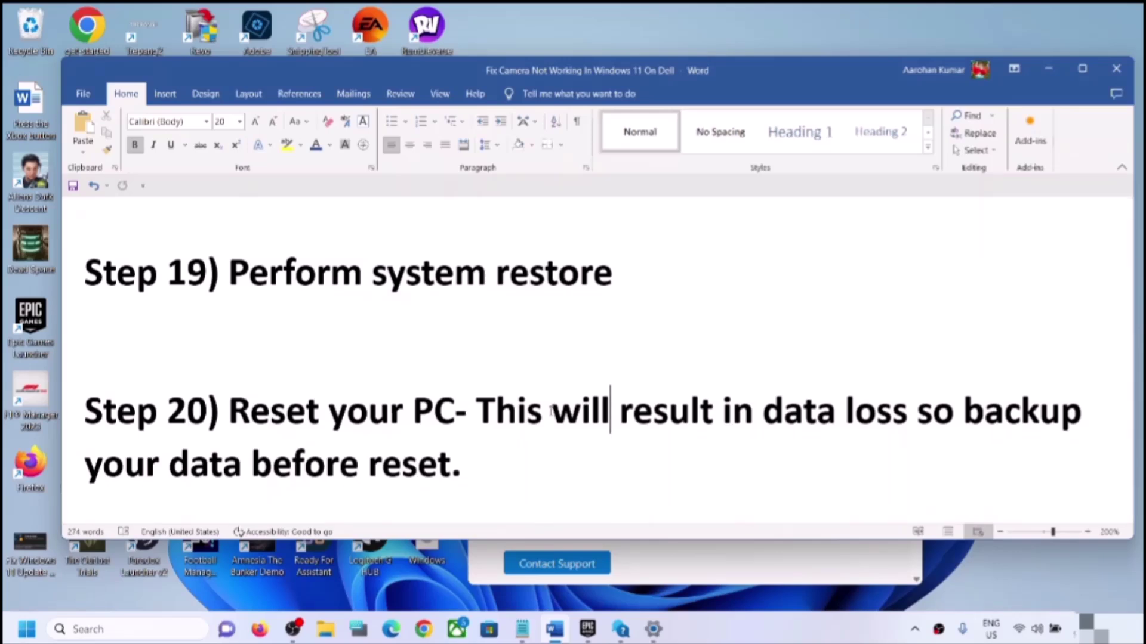
pyautogui.moveTo(455, 412); pyautogui.dragTo(229, 412)
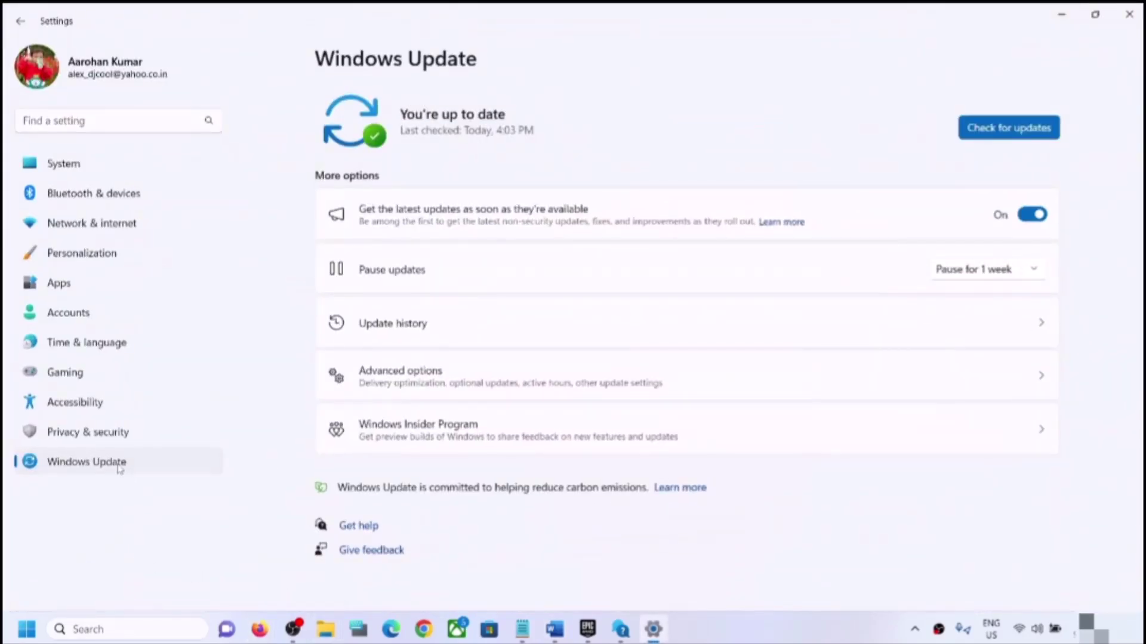
# Step: Open the Recovery page in Settings through the advanced options of Windows Update
pyautogui.click(422, 377)
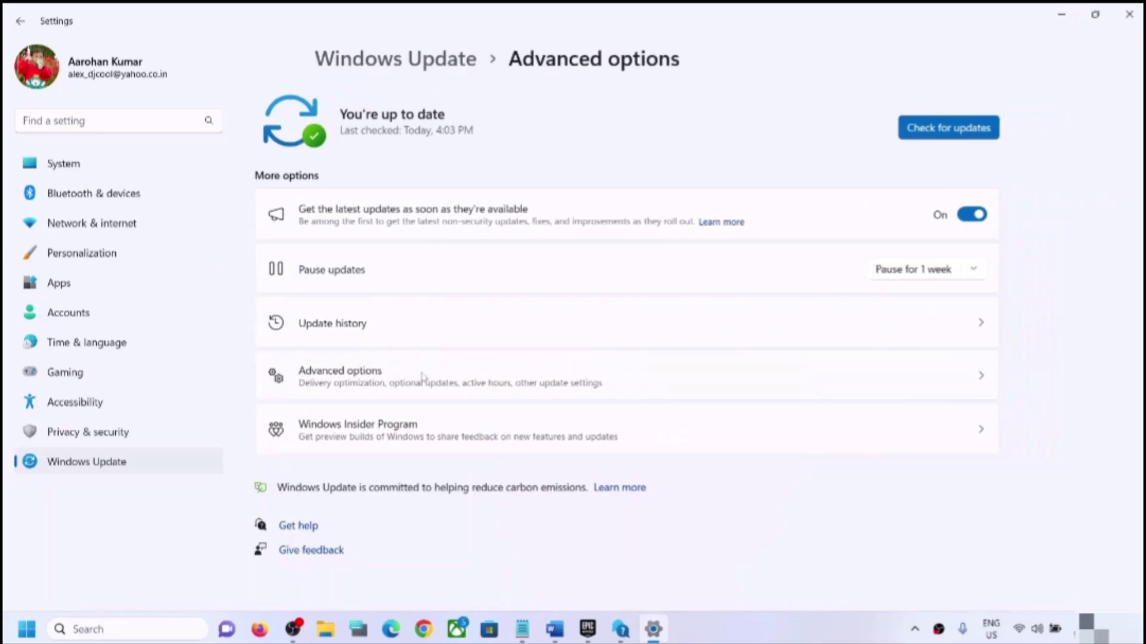
pyautogui.scroll(-3, 460, 424)
pyautogui.click(389, 441)
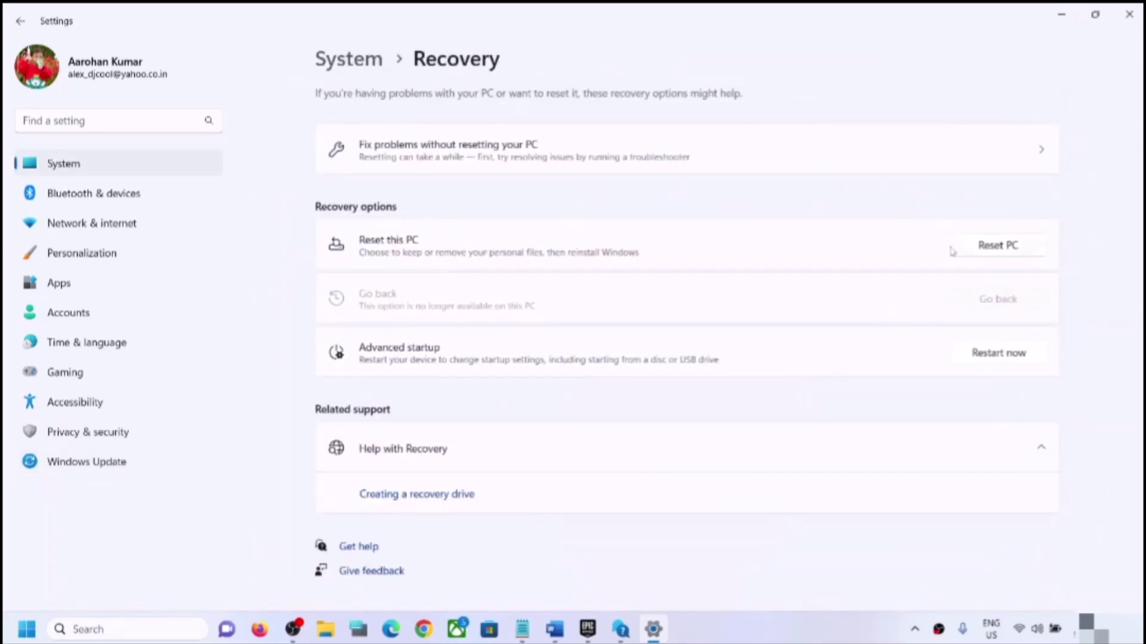
# Step: Start resetting the PC with Keep my files and Local reinstall, and cancel at the Additional settings page
pyautogui.click(1007, 256)
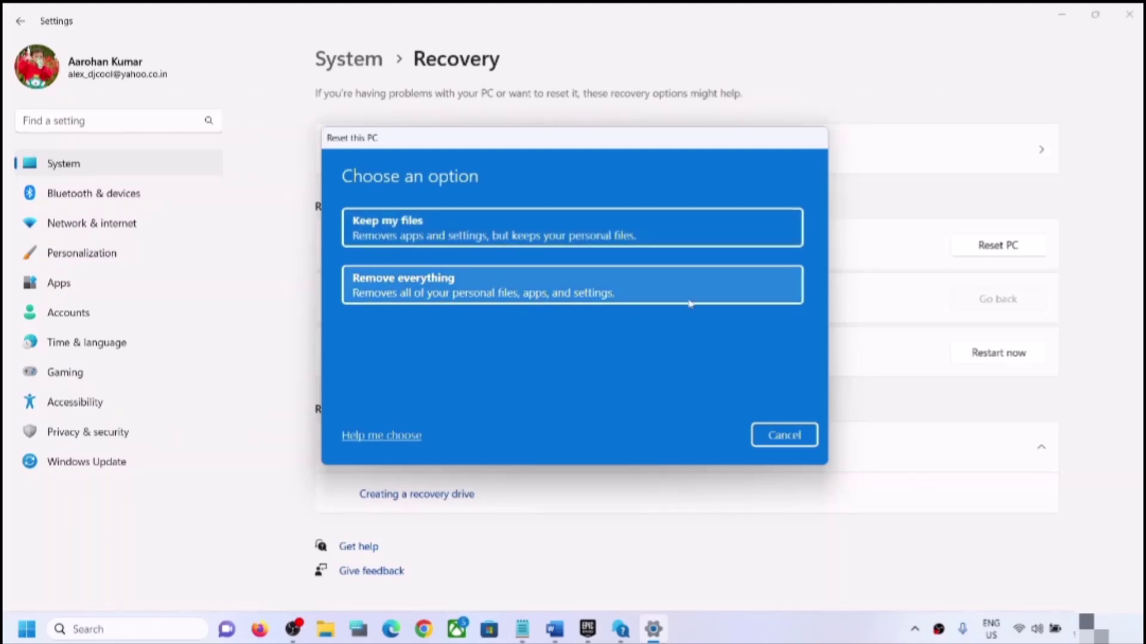
pyautogui.click(493, 222)
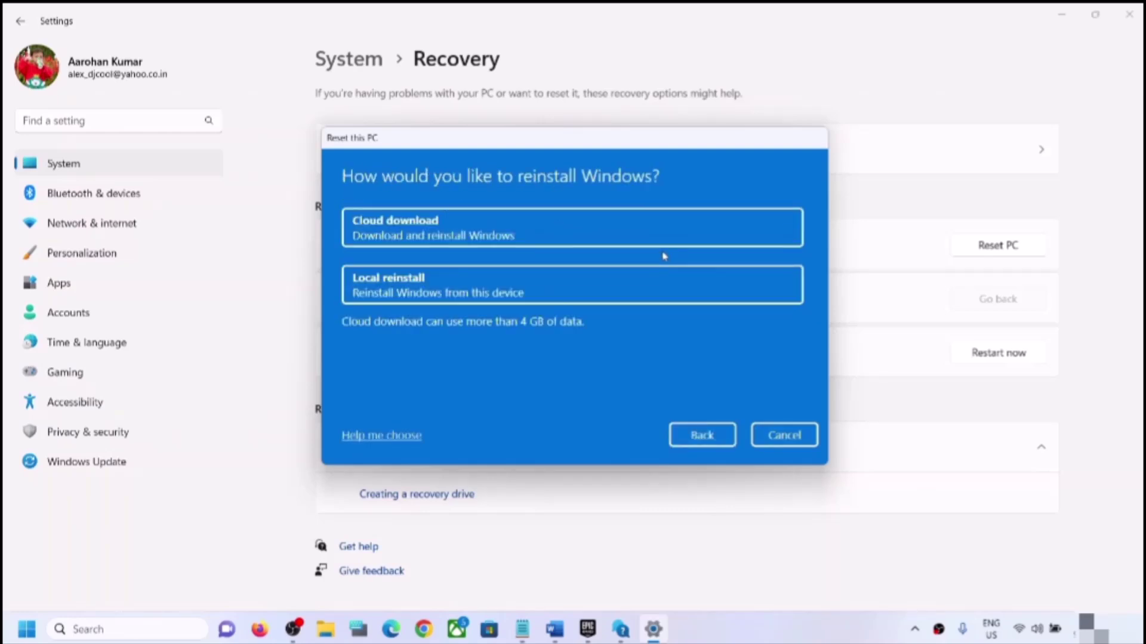
pyautogui.click(501, 297)
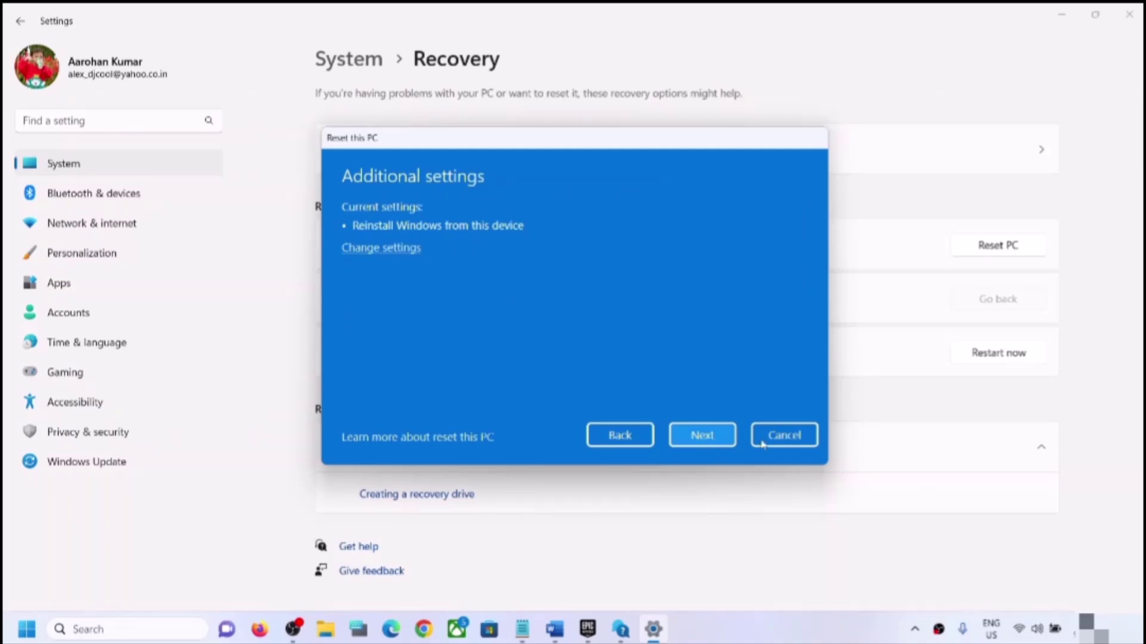
pyautogui.click(799, 445)
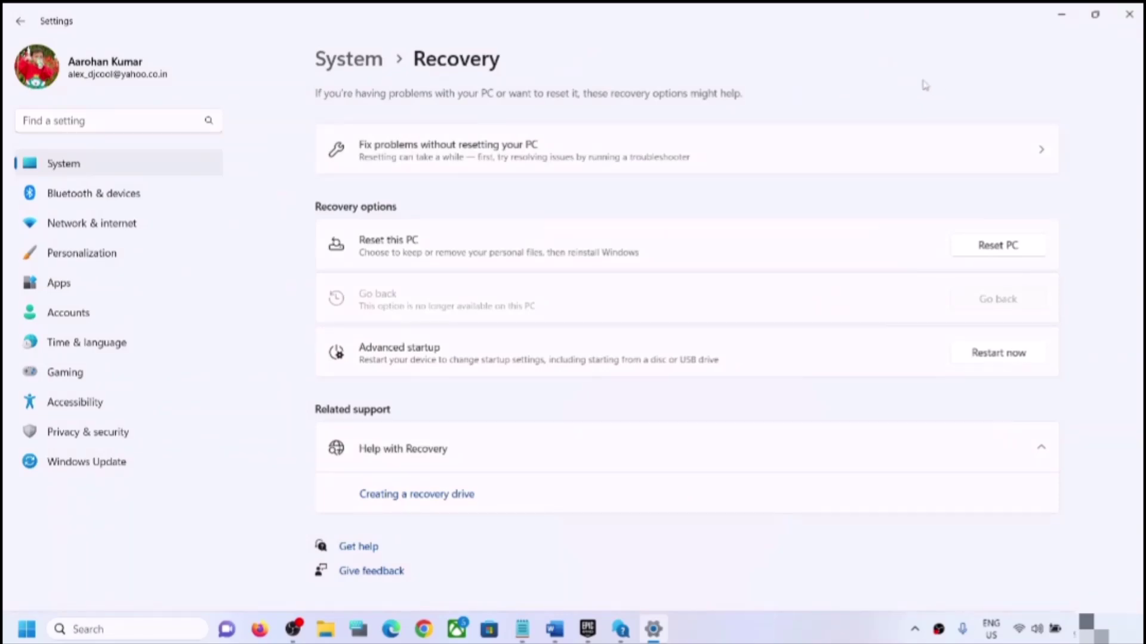
# Step: Switch to the Word document, highlight "Run Hardware test for camera" in Step 21, and return to the Settings window
pyautogui.click(554, 629)
pyautogui.scroll(-1, 426, 430)
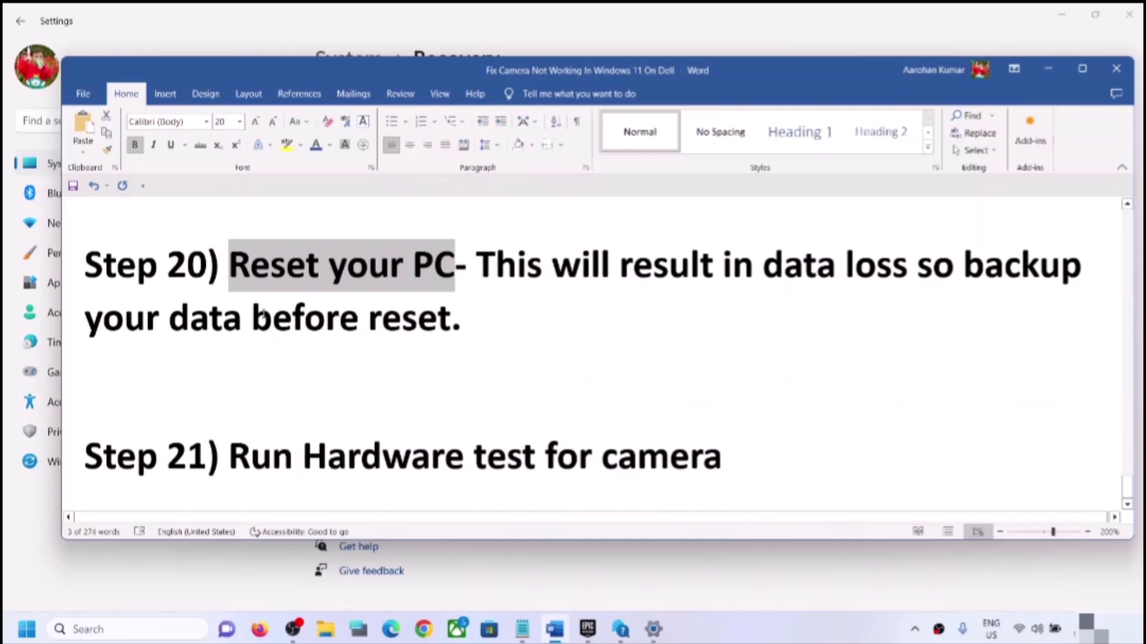
pyautogui.click(230, 266)
pyautogui.moveTo(229, 266); pyautogui.dragTo(412, 266)
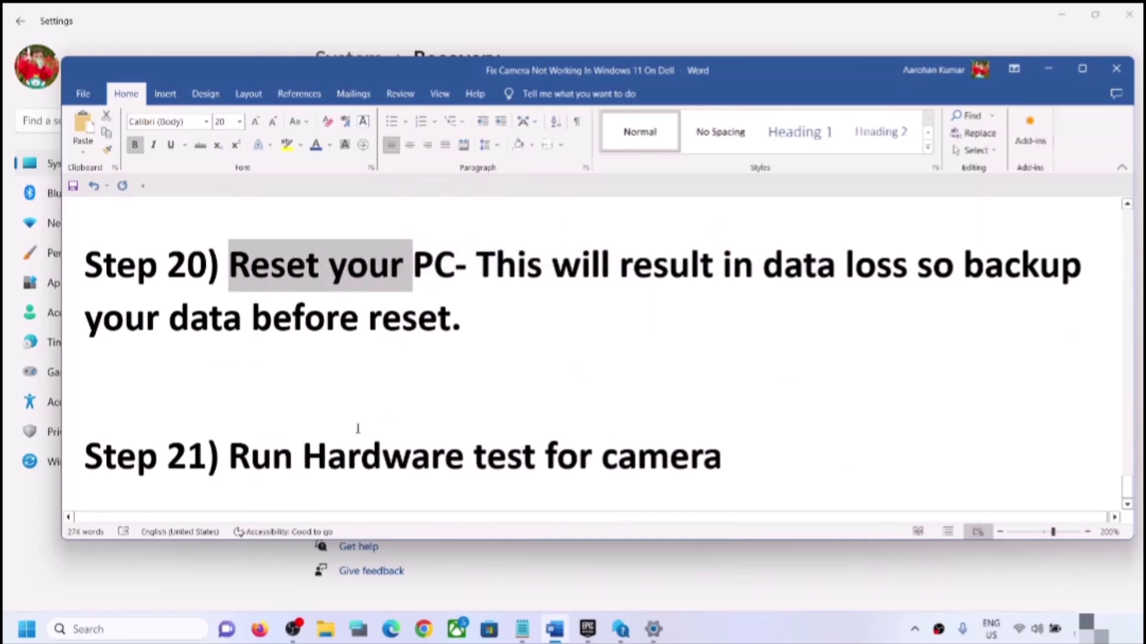
pyautogui.moveTo(230, 465); pyautogui.dragTo(722, 464)
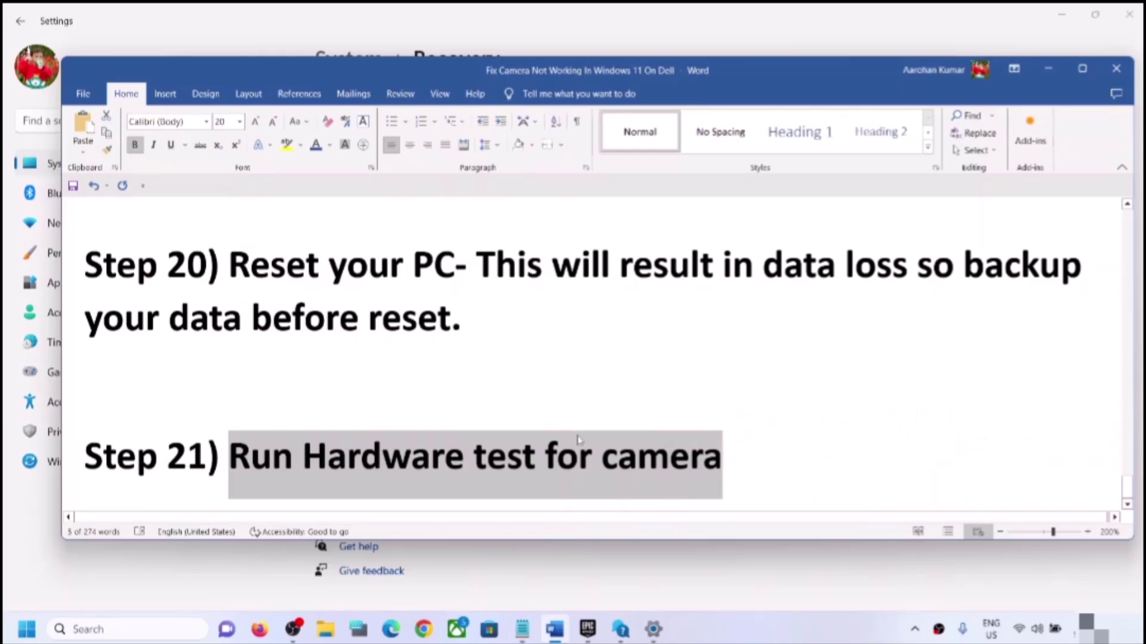
pyautogui.click(787, 36)
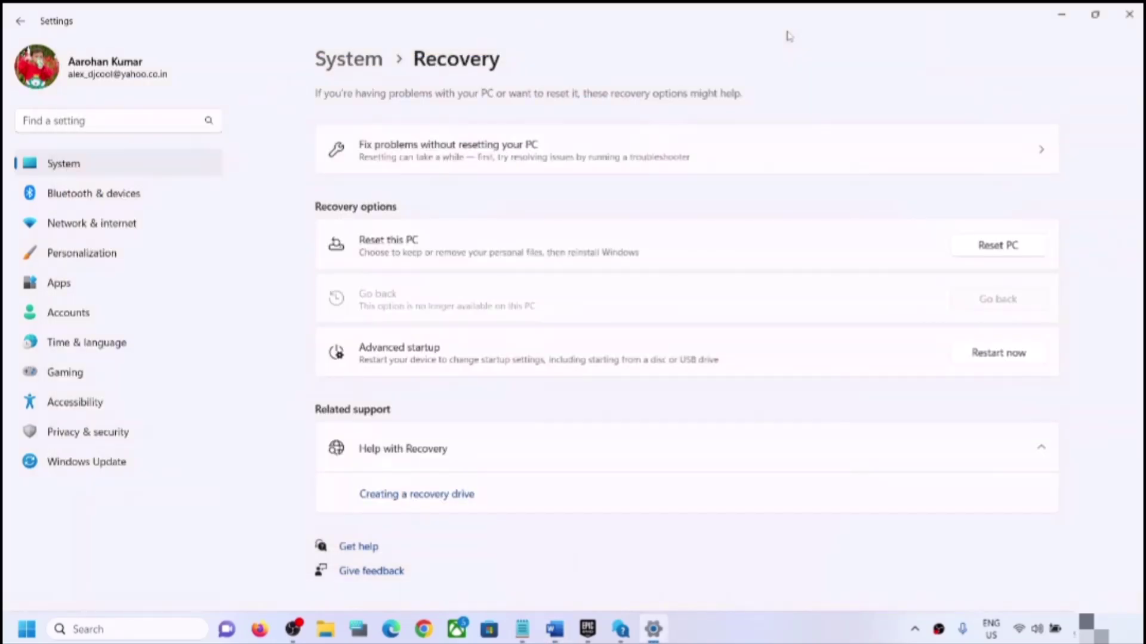